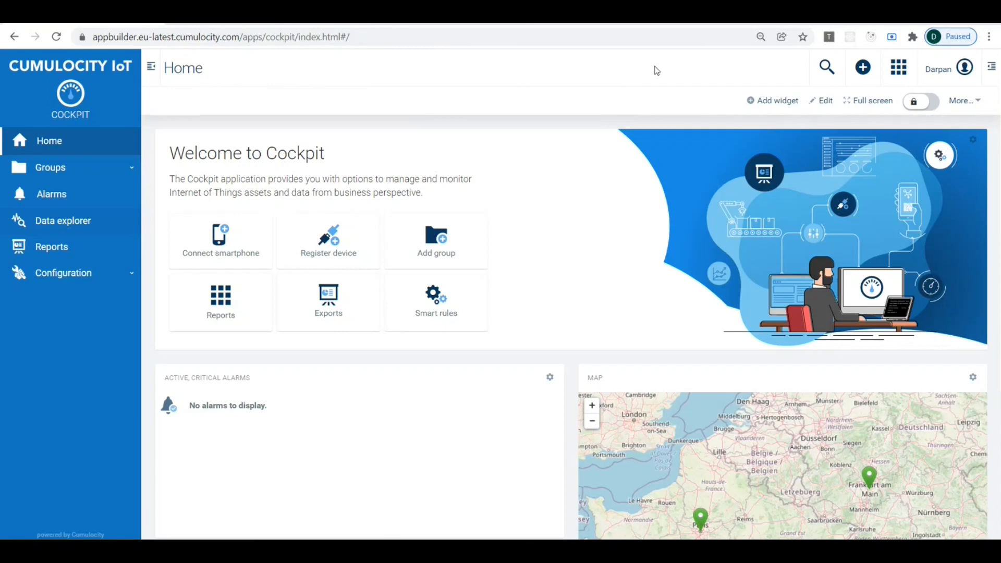
# Visit open-source.softwareag.com in a new browser tab and open the featured Application Builder for Cumulocity IoT project
pyautogui.click(899, 69)
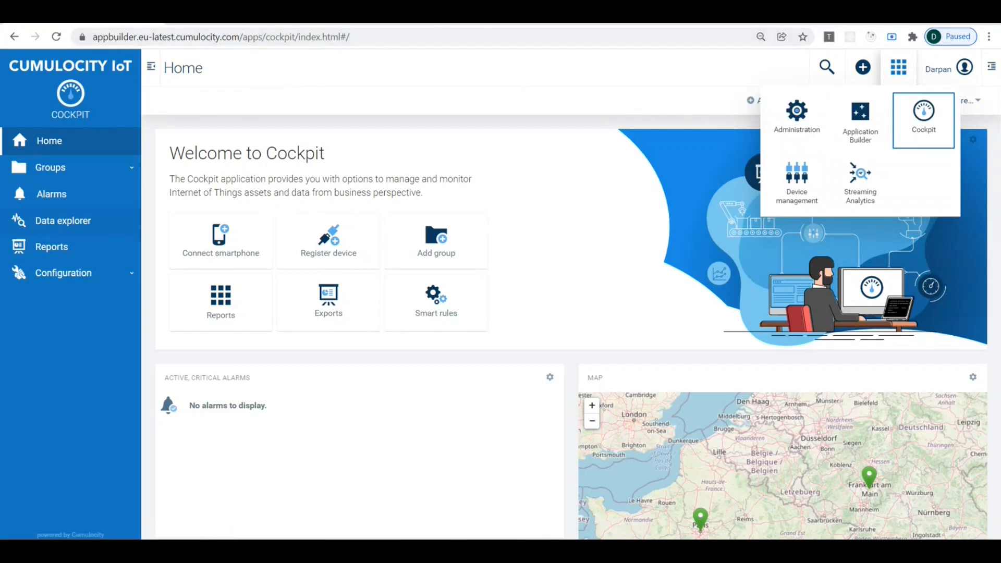
pyautogui.click(486, 23)
pyautogui.write('open')
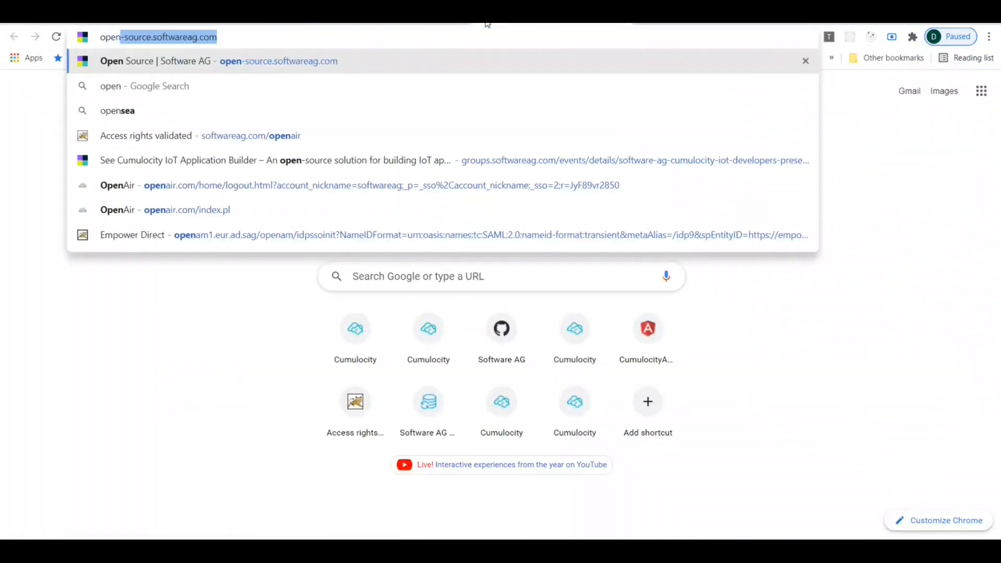
pyautogui.press('Return')
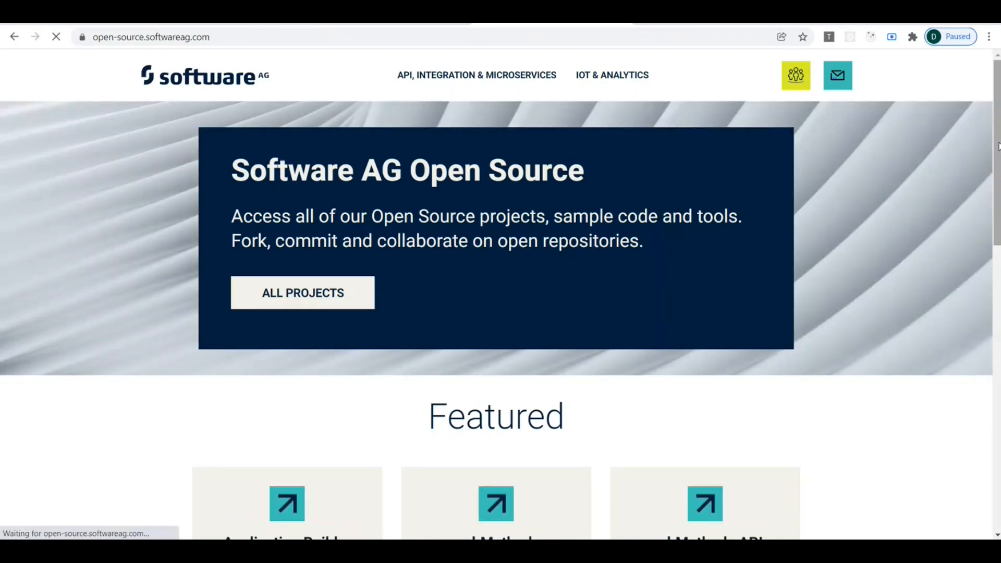
pyautogui.scroll(-2, 500, 281)
pyautogui.scroll(-1, 417, 326)
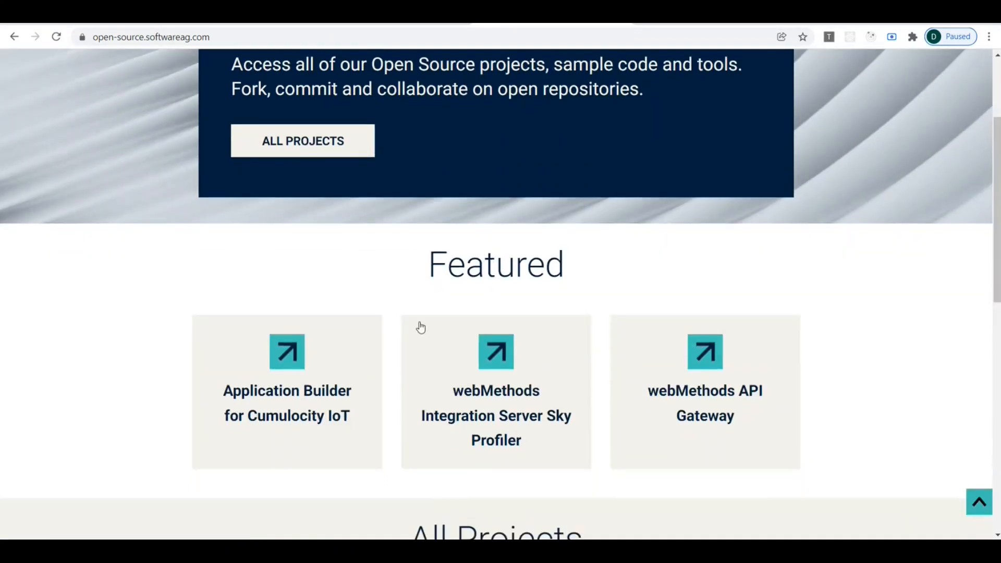
pyautogui.click(289, 391)
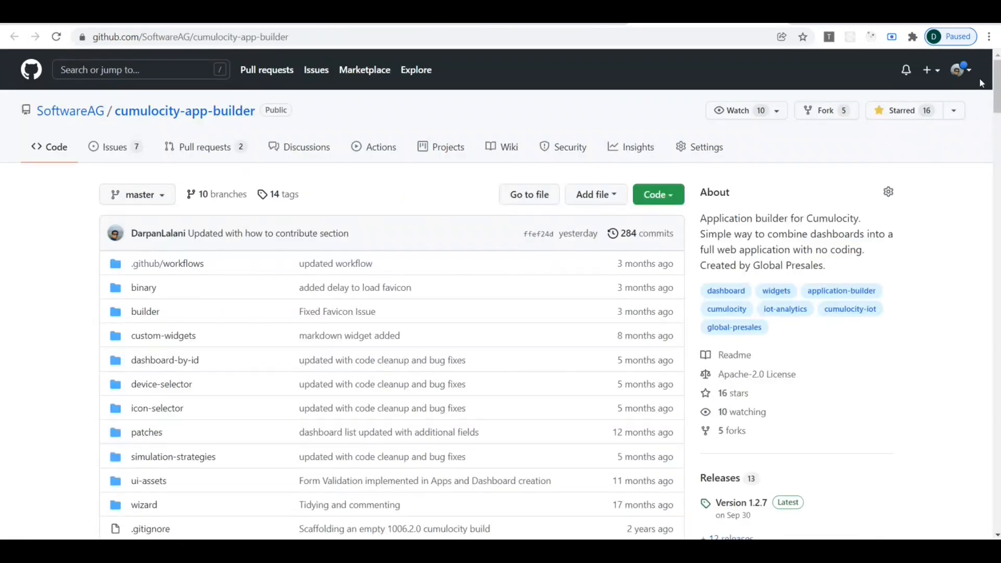
# Open the Version 1.2.7 release of the cumulocity-app-builder repository and look through its release notes down to the assets
pyautogui.scroll(-7, 996, 86)
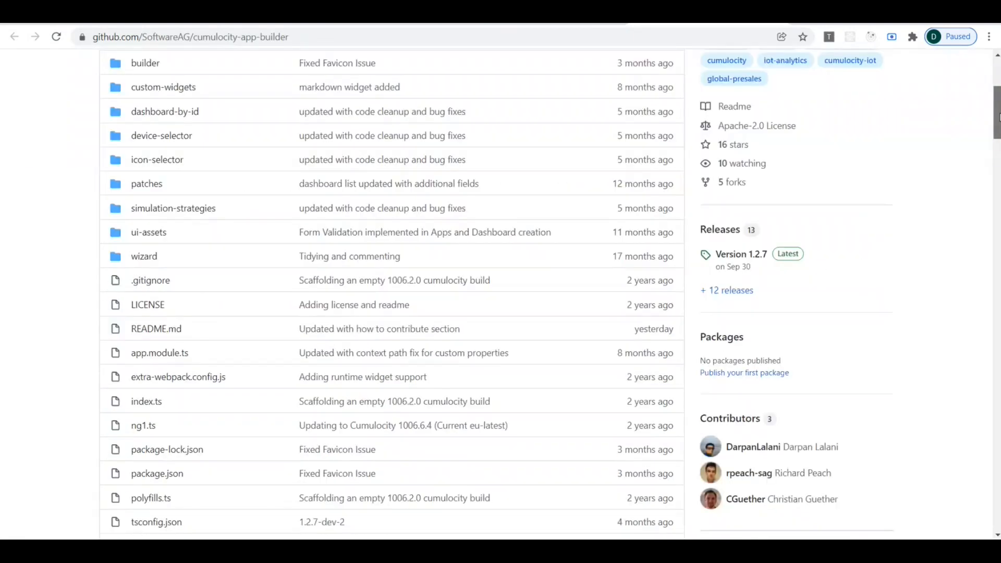
pyautogui.scroll(1, 751, 269)
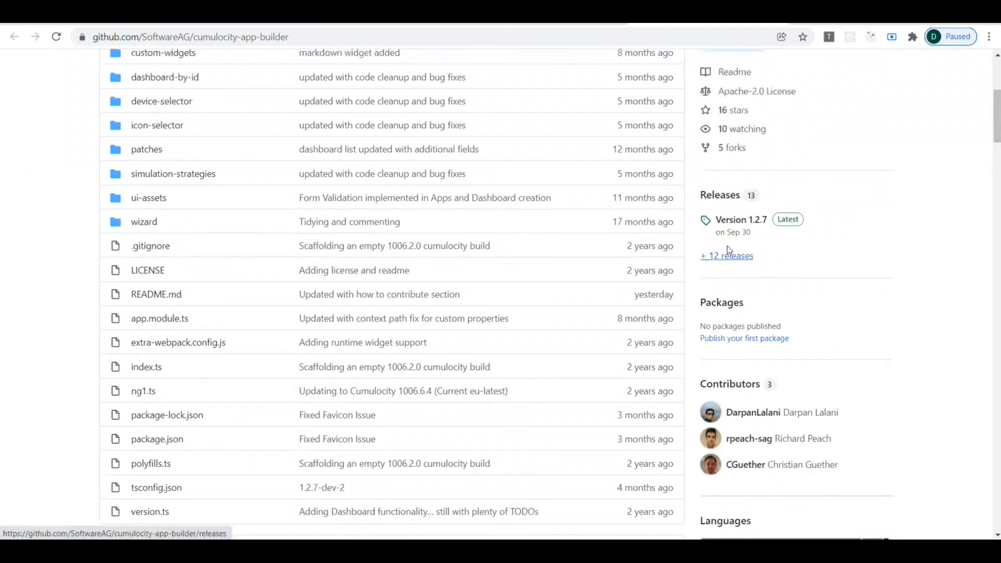
pyautogui.click(729, 220)
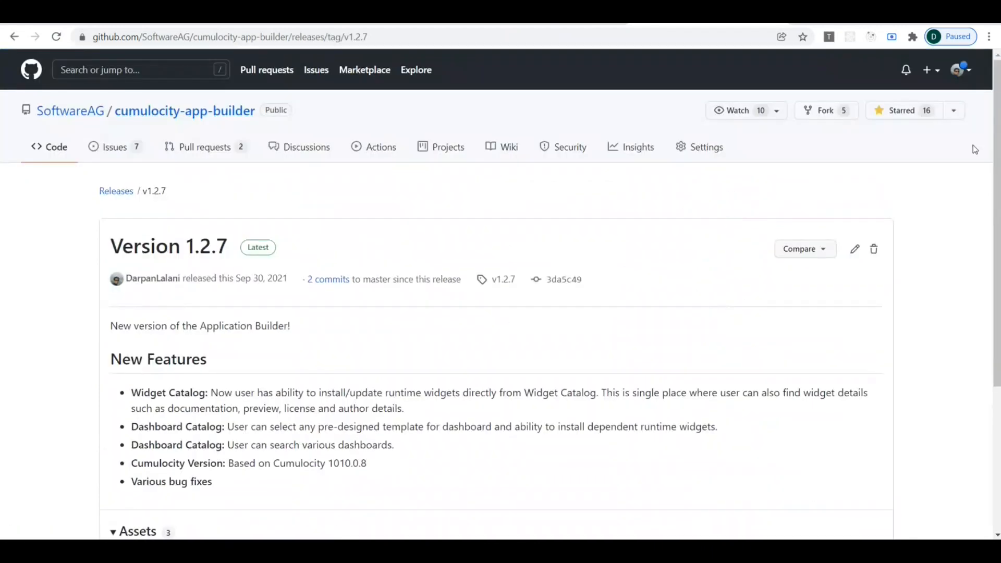
pyautogui.scroll(-3, 973, 145)
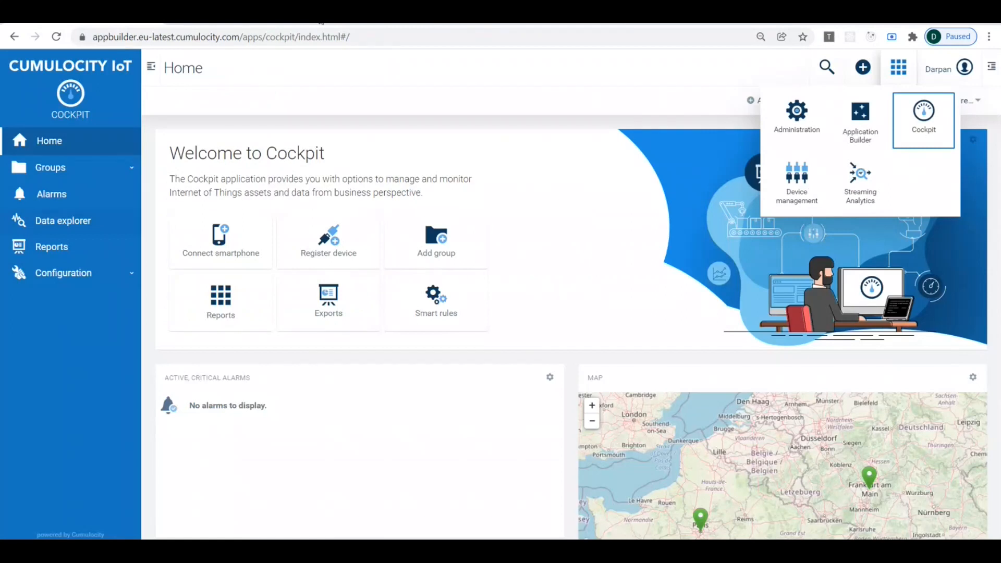
# Return to the Cumulocity IoT tenant, switch to Administration and display the tenant's own applications
pyautogui.click(533, 73)
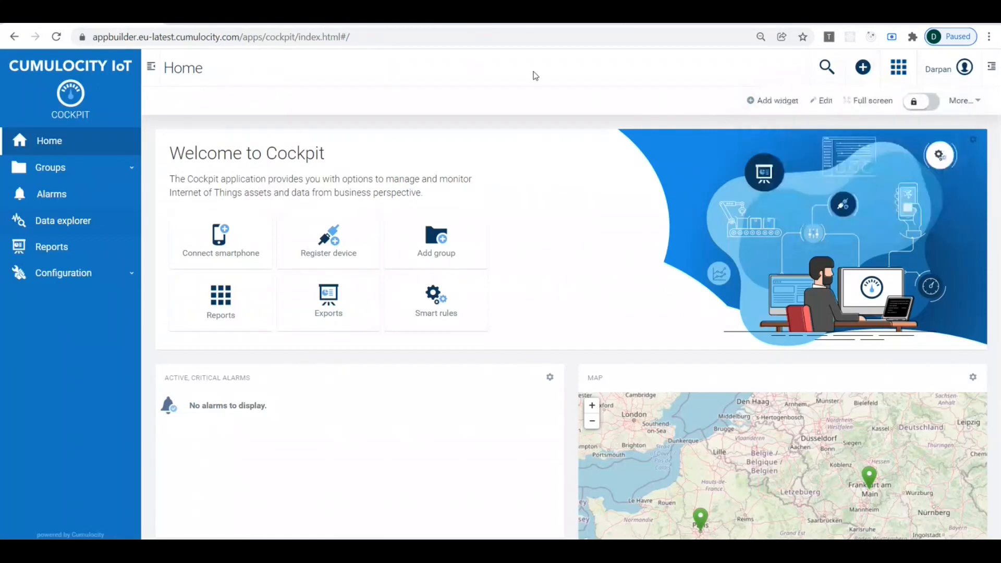
pyautogui.click(895, 74)
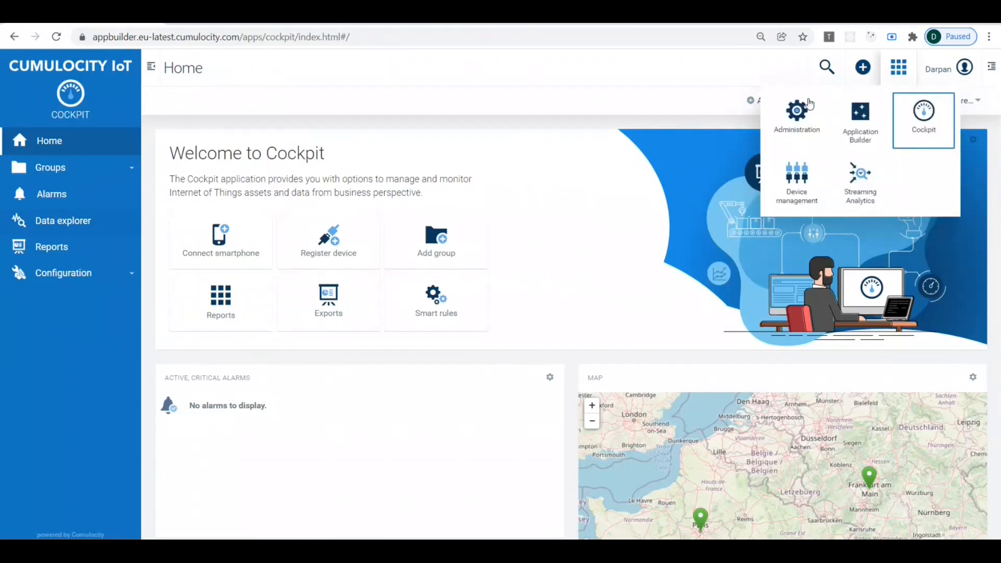
pyautogui.click(793, 118)
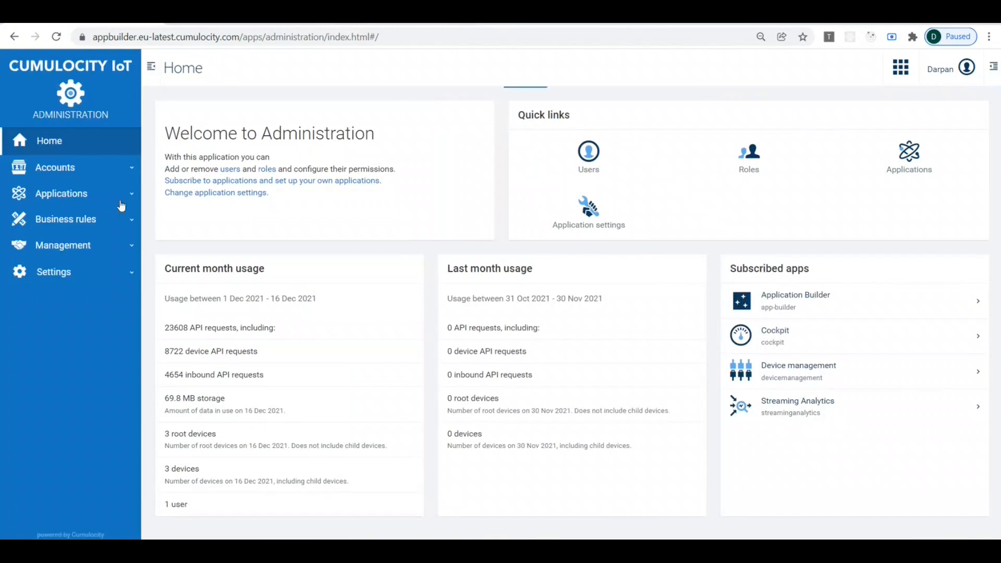
pyautogui.click(82, 200)
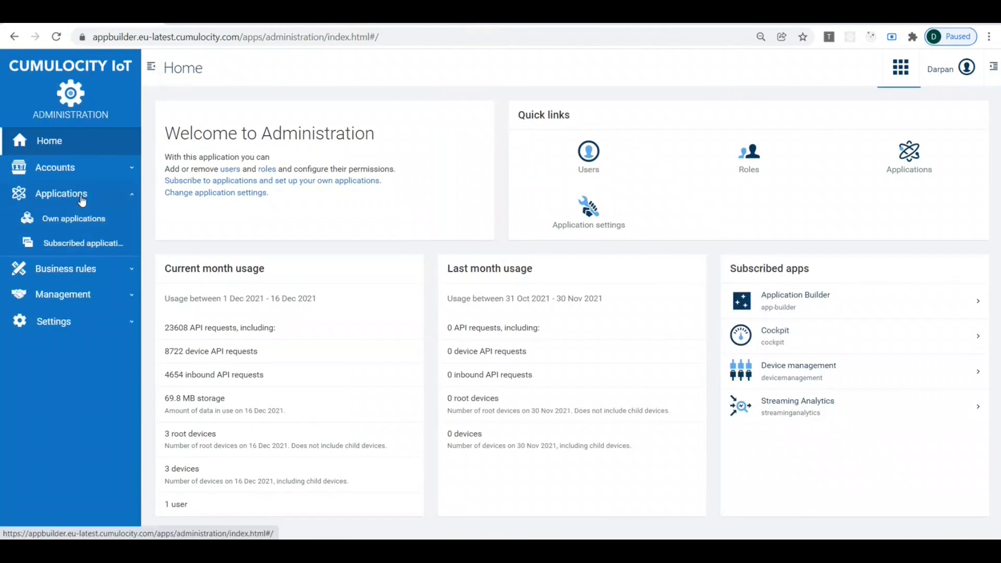
pyautogui.click(77, 225)
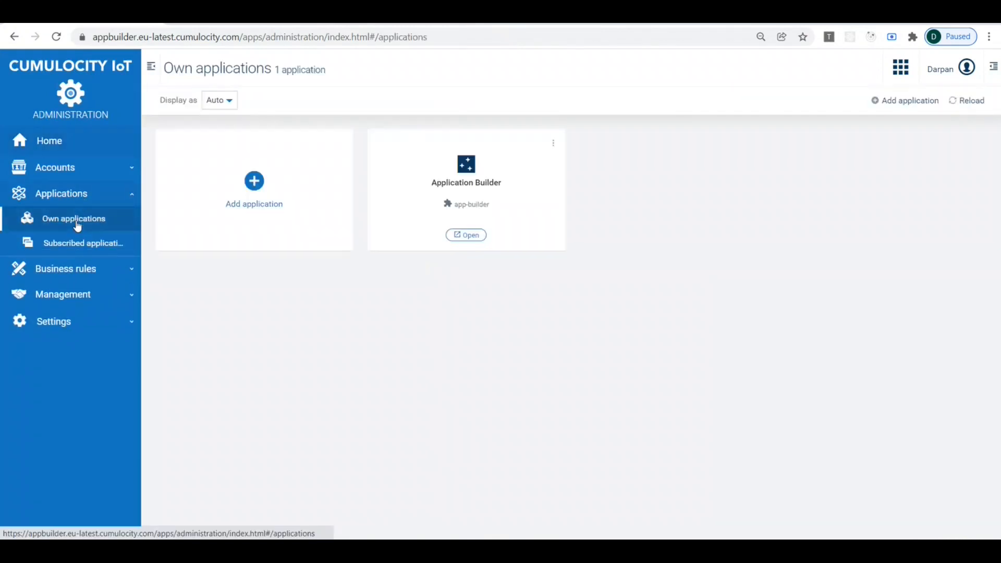
pyautogui.click(253, 193)
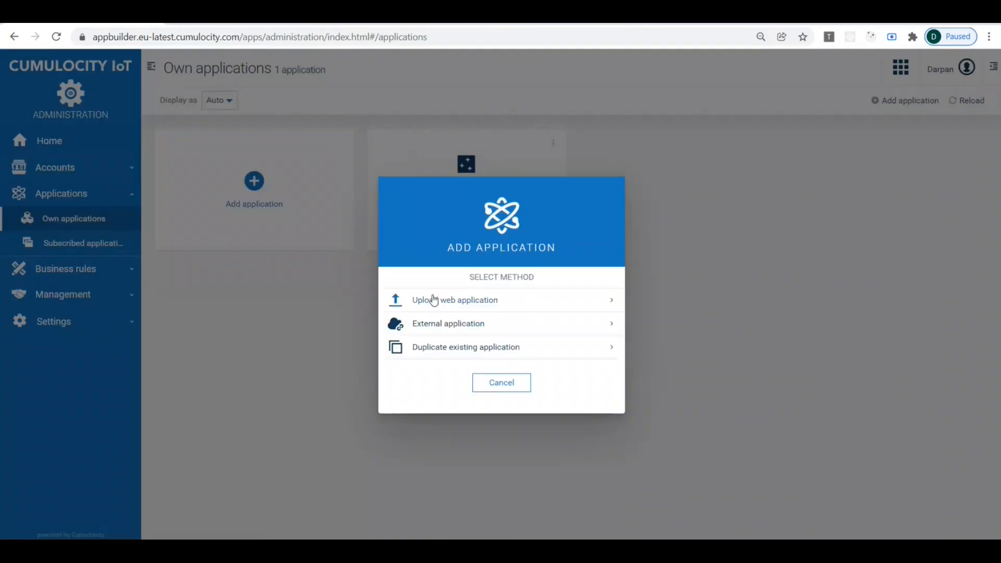
pyautogui.click(436, 301)
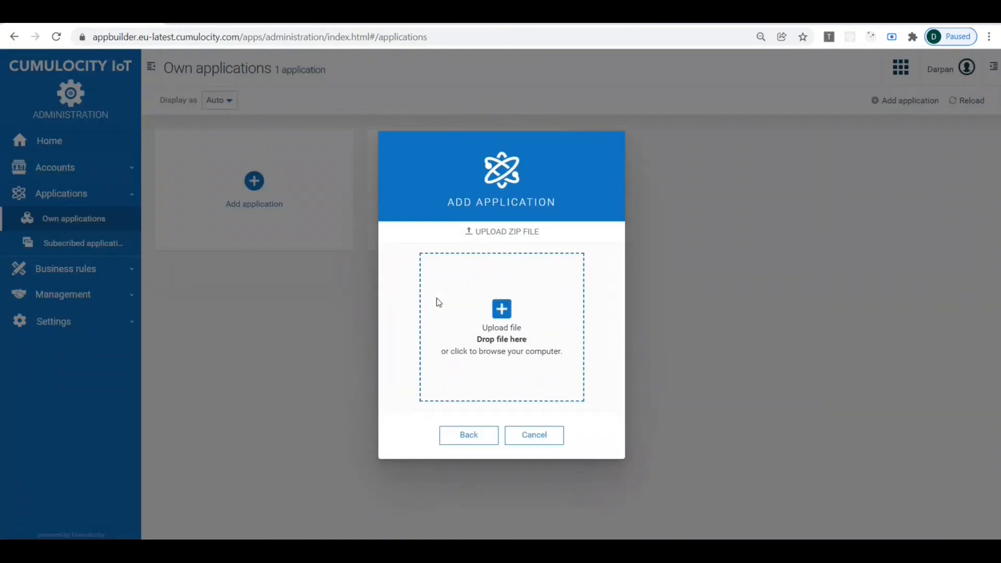
pyautogui.click(531, 437)
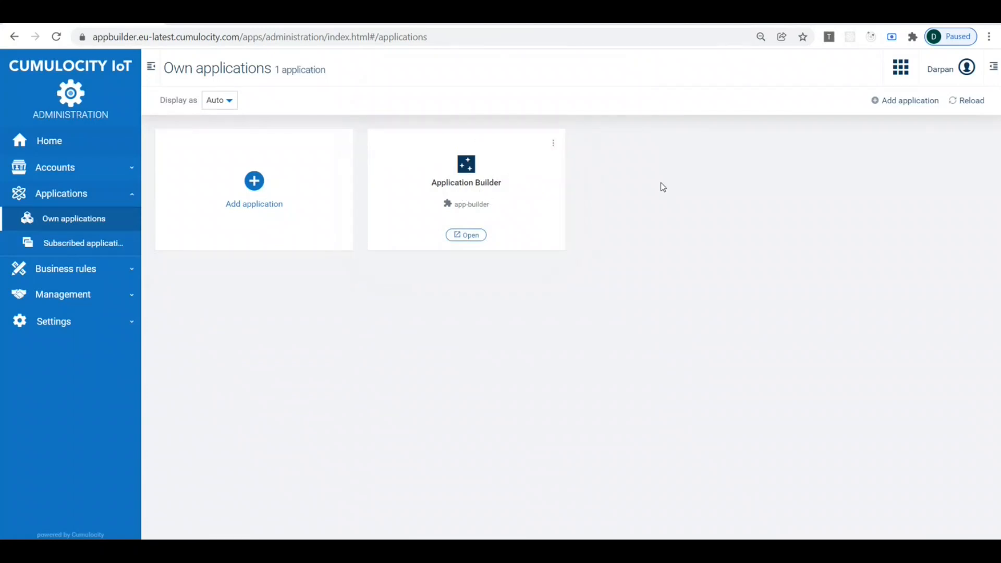
# Switch to Application Builder and display all of its applications
pyautogui.click(899, 71)
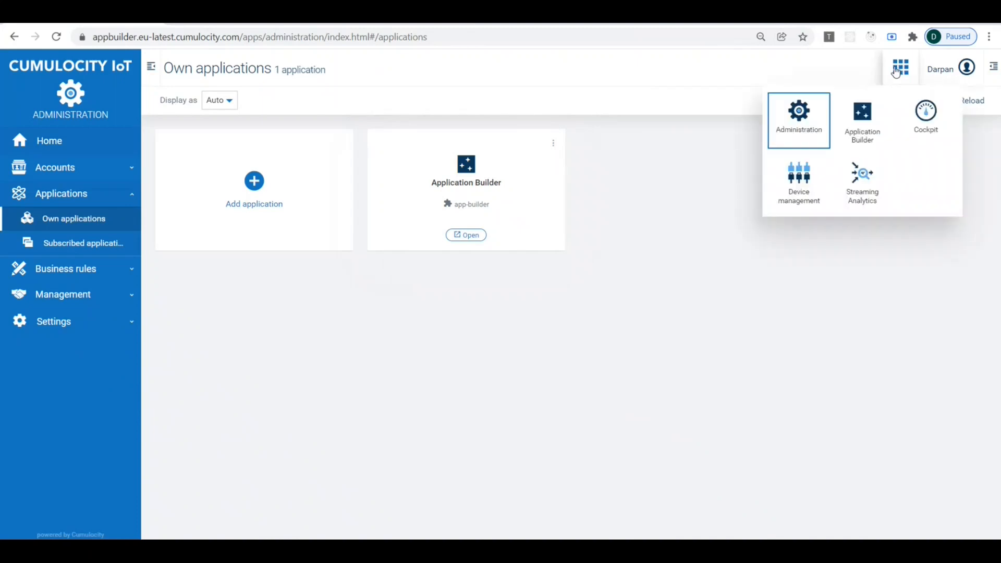
pyautogui.click(860, 125)
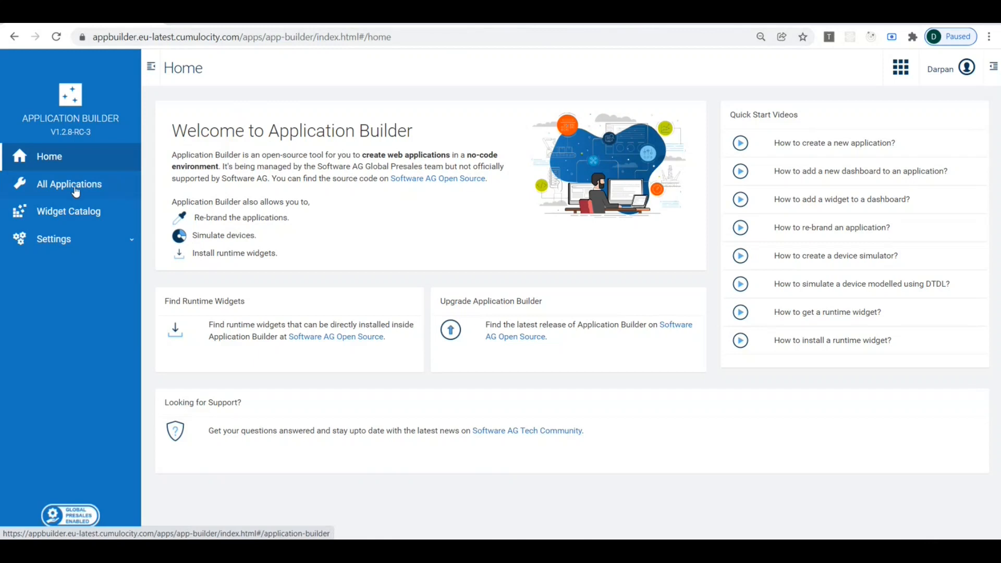
pyautogui.click(75, 192)
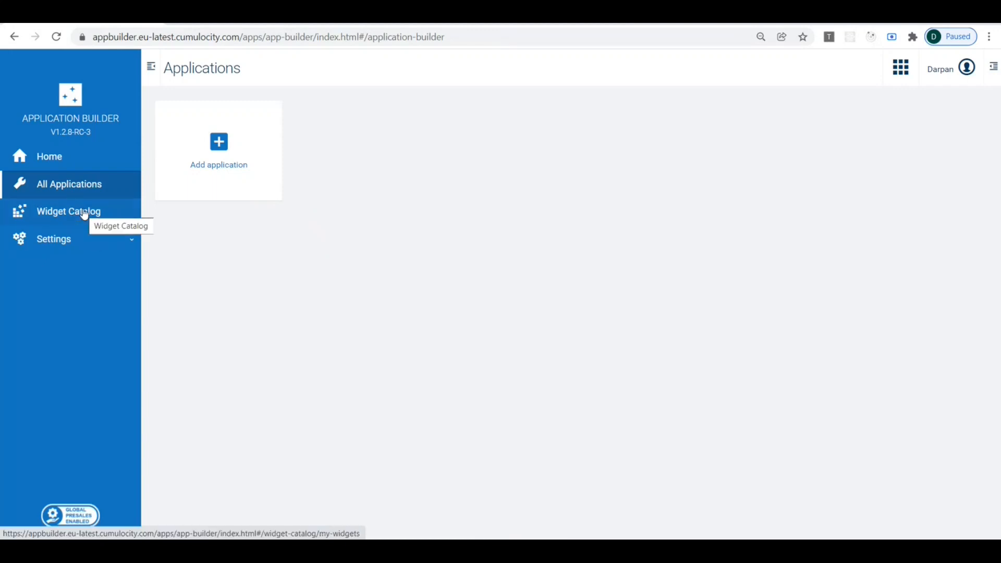
# Install the Smart Map Widget from the available widgets in the Widget Catalog
pyautogui.click(71, 219)
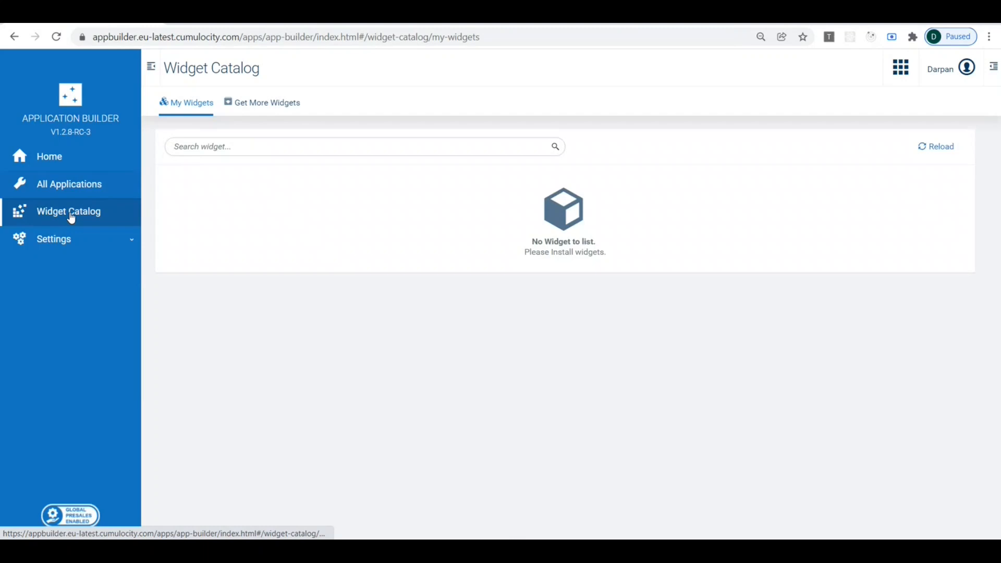
pyautogui.click(257, 107)
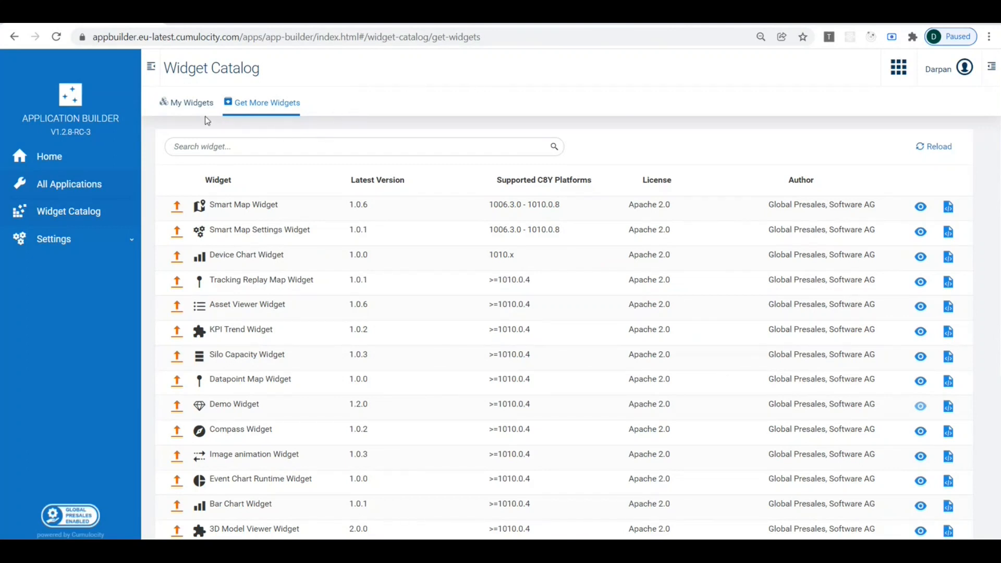
pyautogui.click(182, 112)
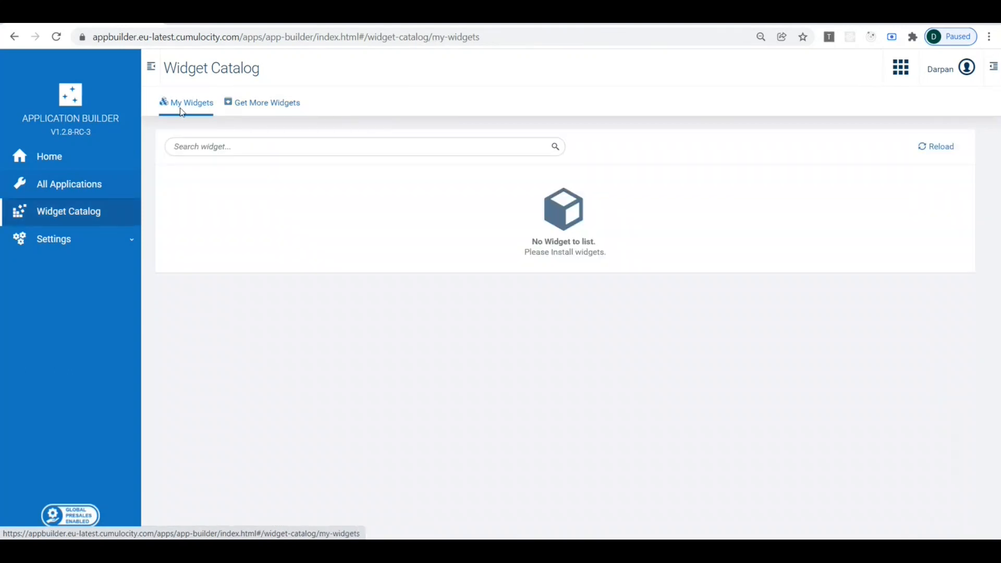
pyautogui.click(280, 106)
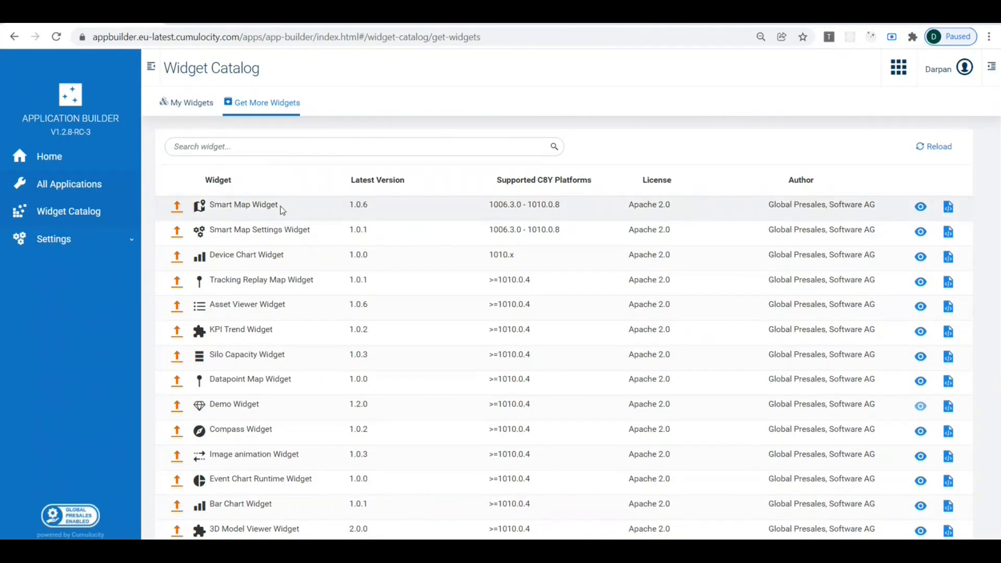
pyautogui.click(178, 210)
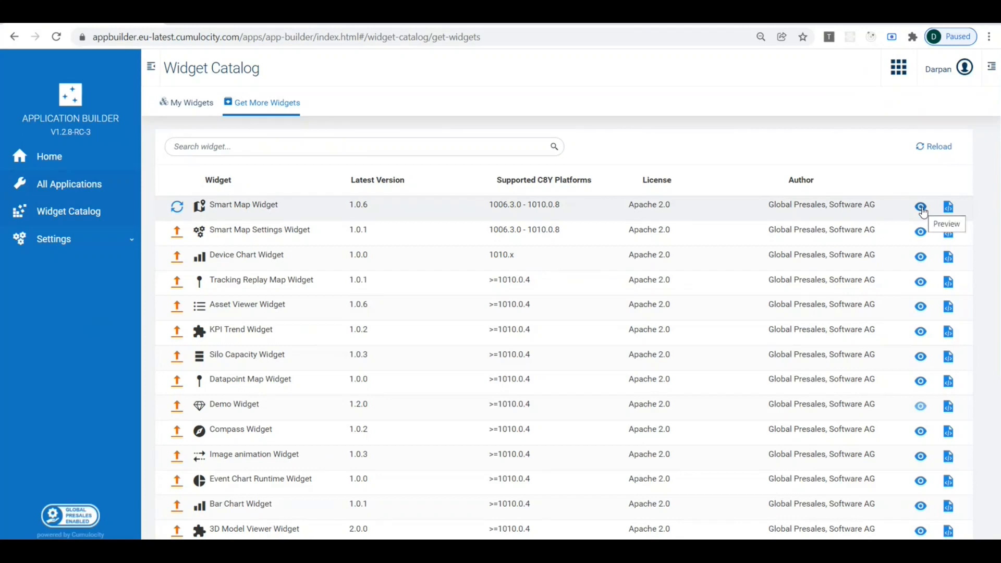
# Preview the Smart Map Widget, read through its GitHub documentation and return to the Widget Catalog
pyautogui.click(921, 207)
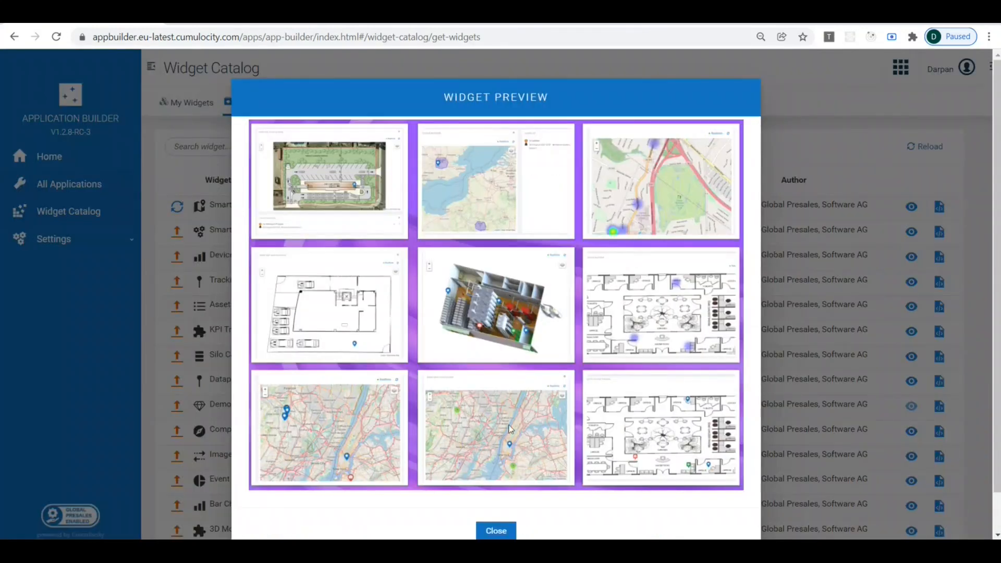
pyautogui.click(496, 530)
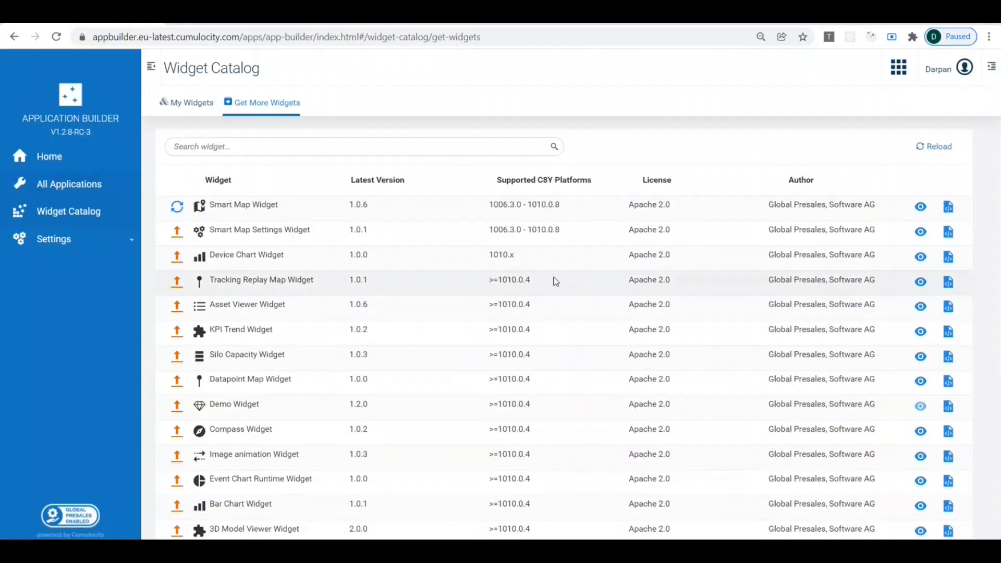
pyautogui.click(948, 207)
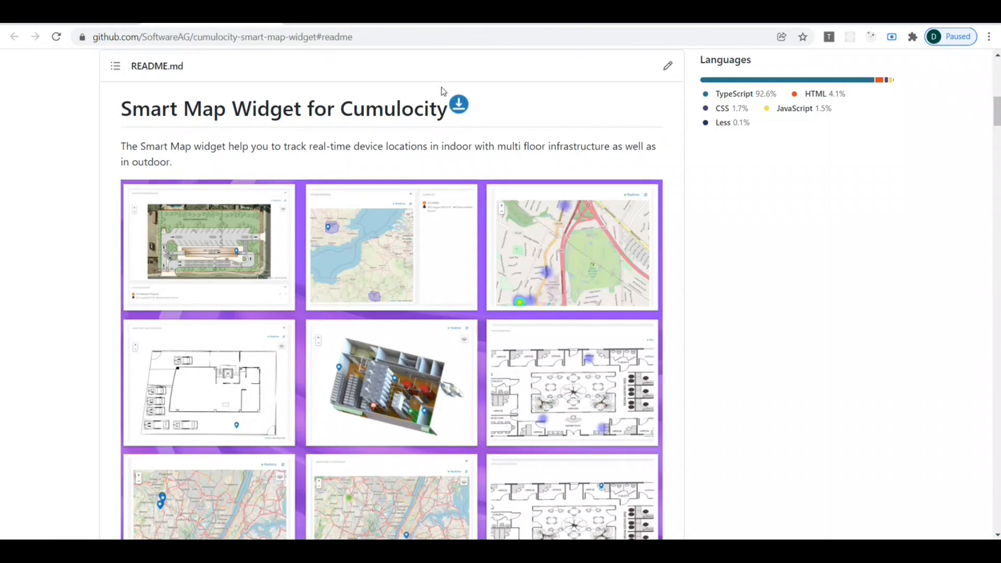
pyautogui.scroll(-15, 441, 91)
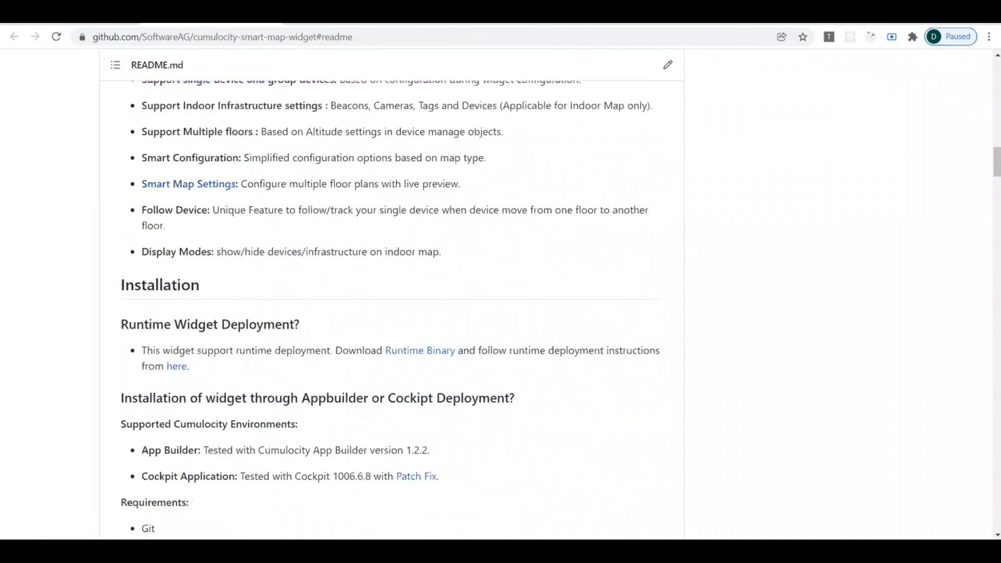
pyautogui.hotkey('ctrl', 'shift', 'Tab')
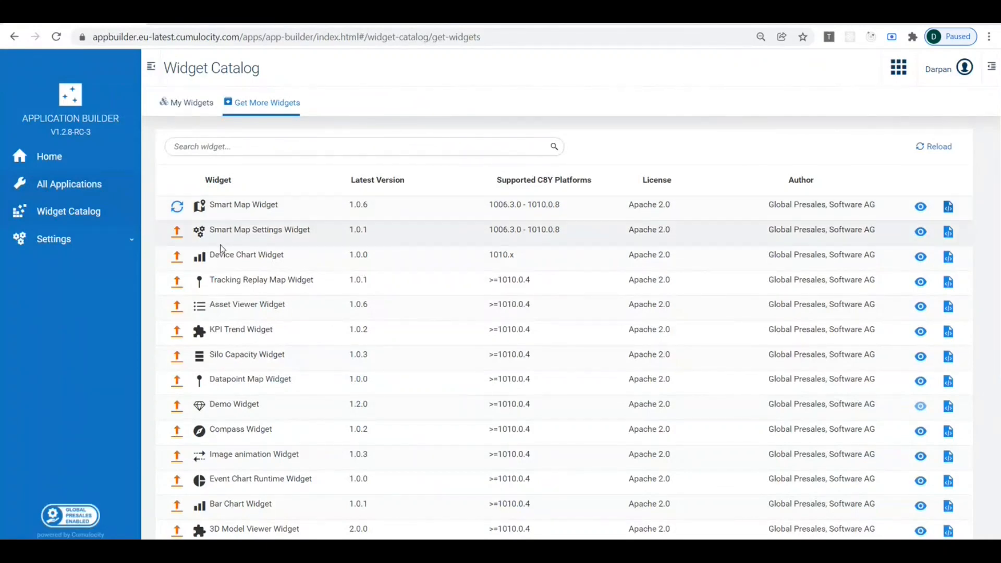
# Install the KPI Trend Widget and refresh the catalog to show the installed widgets
pyautogui.click(176, 332)
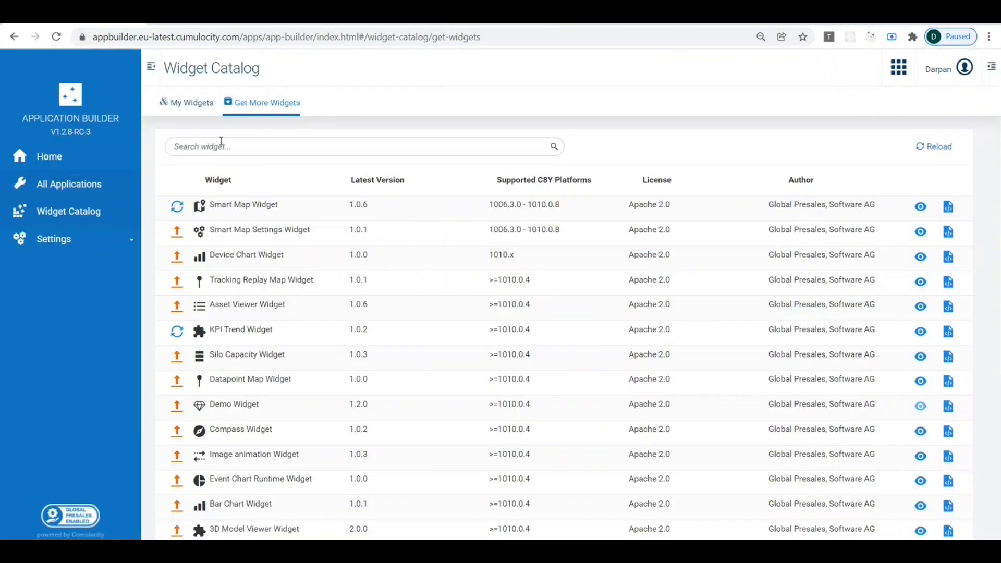
pyautogui.click(177, 208)
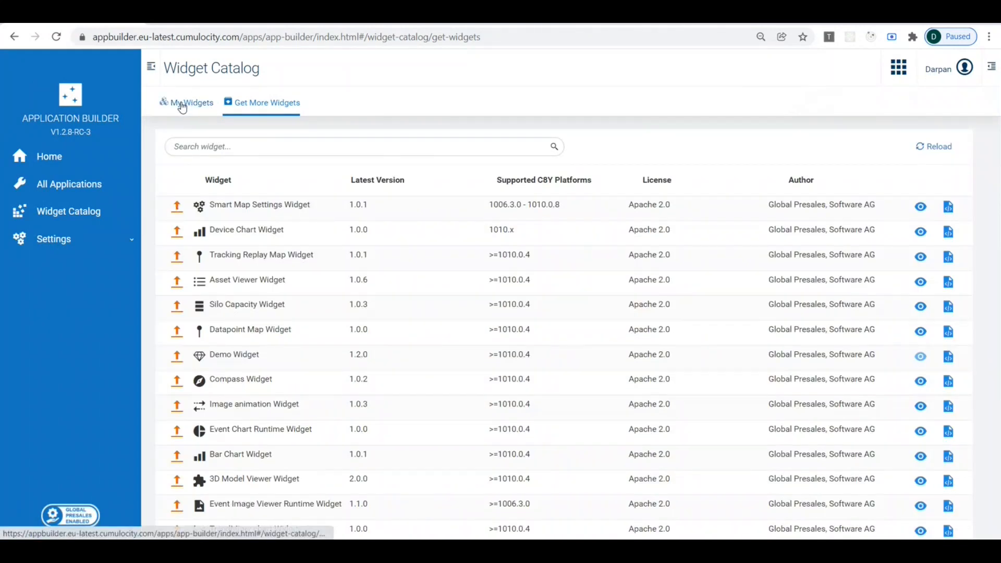
pyautogui.click(182, 107)
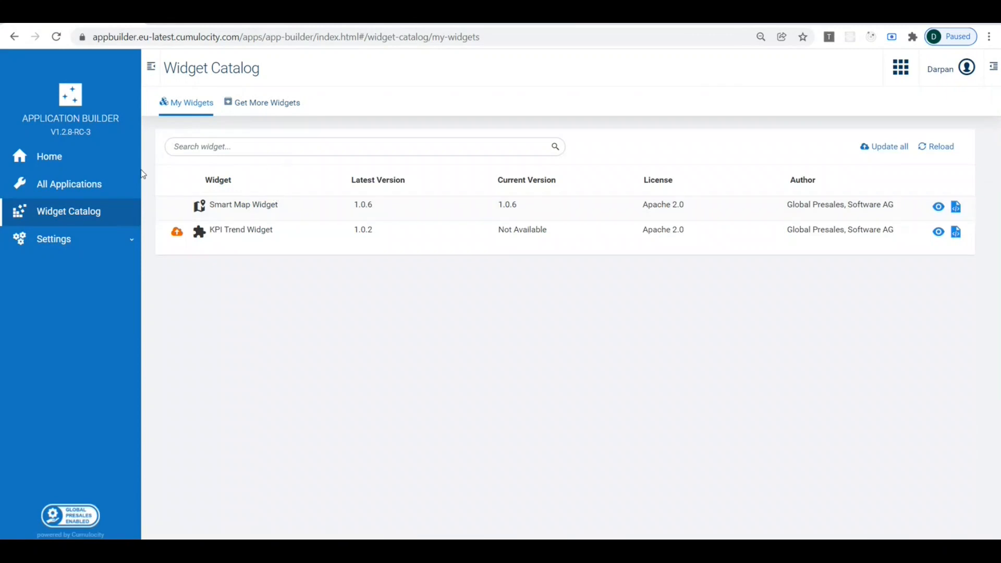
# Create a new application named Hello-App with the Globe icon and save it
pyautogui.click(81, 189)
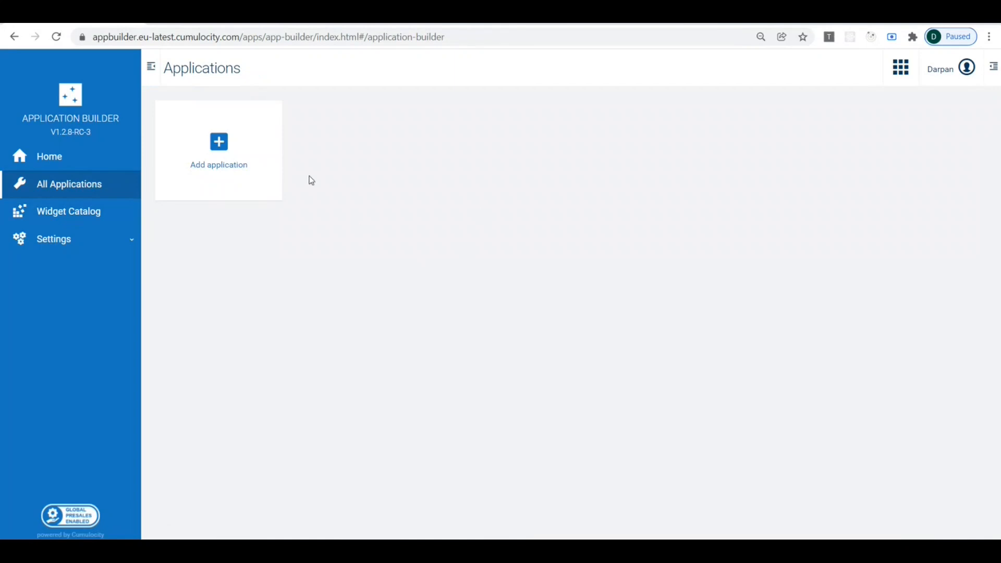
pyautogui.click(219, 149)
pyautogui.click(440, 243)
pyautogui.write('Hello-App')
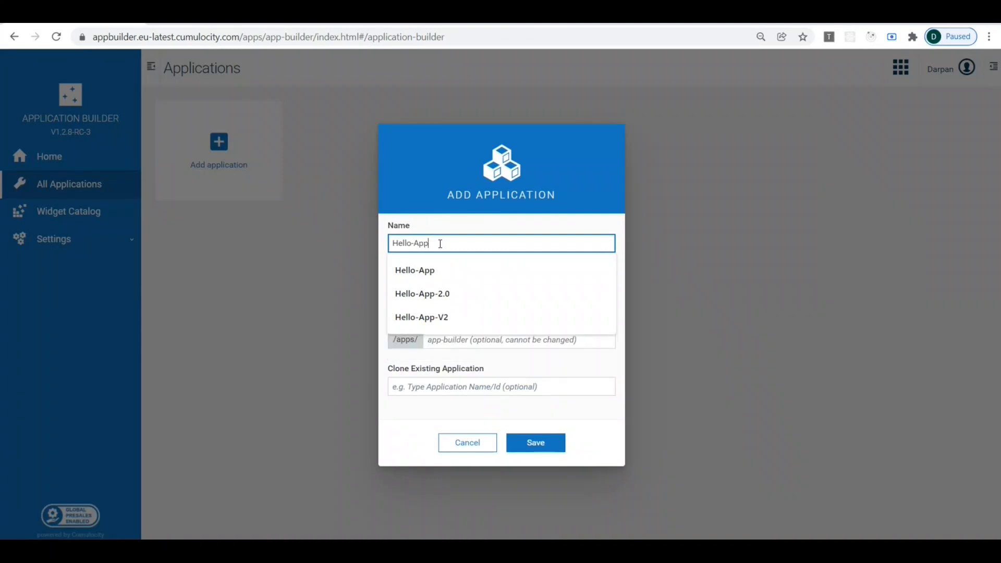
pyautogui.click(428, 179)
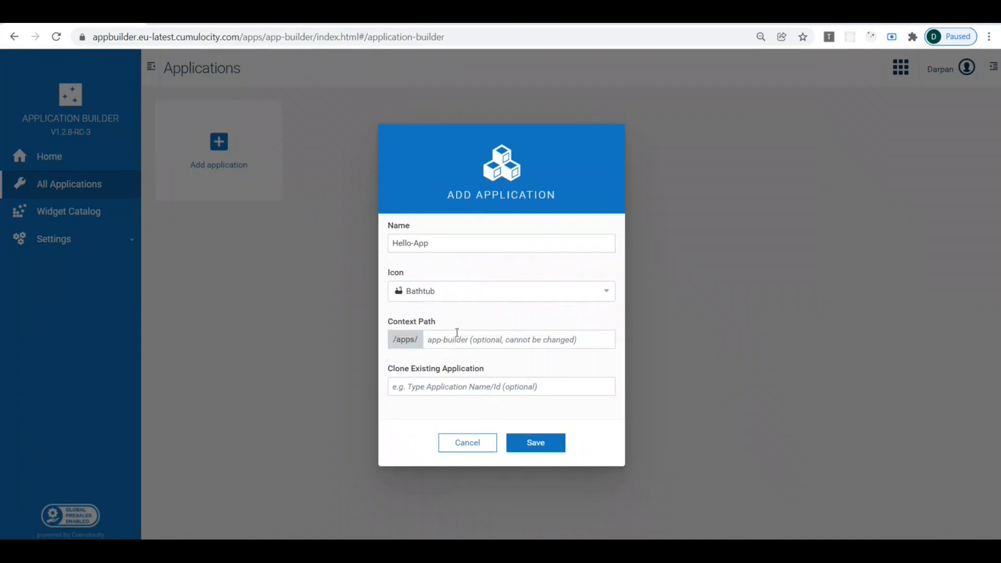
pyautogui.click(469, 296)
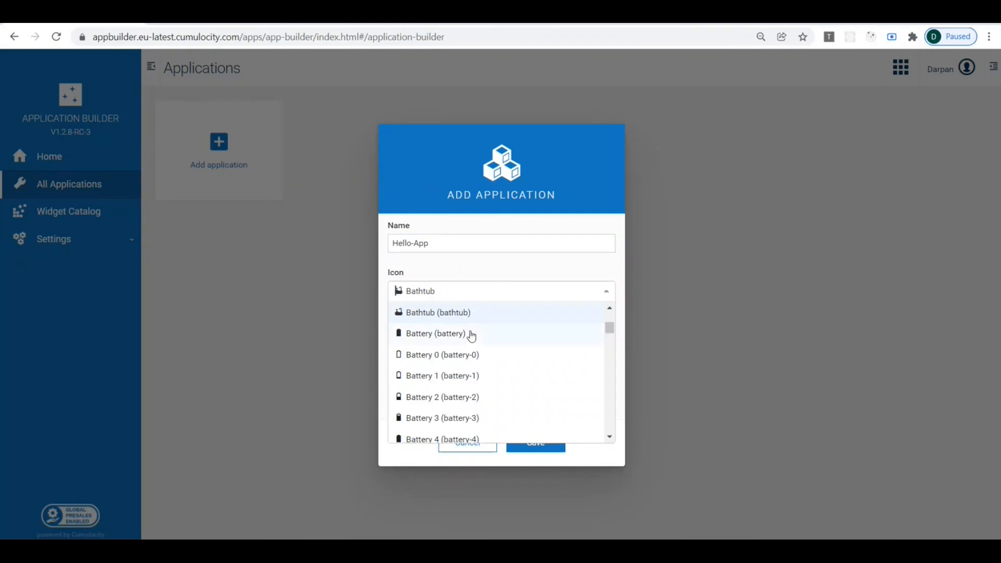
pyautogui.write('glo')
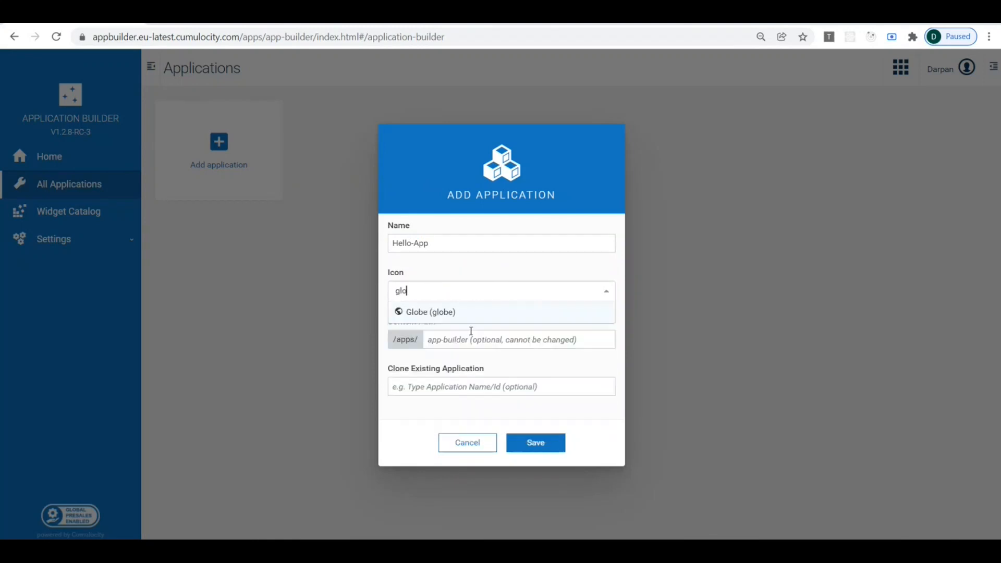
pyautogui.click(417, 315)
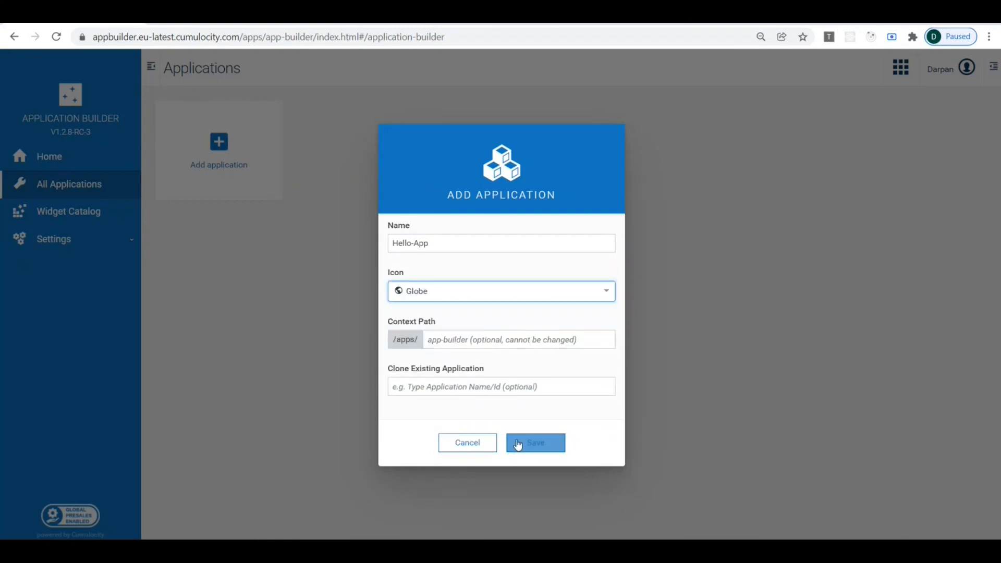
pyautogui.click(536, 446)
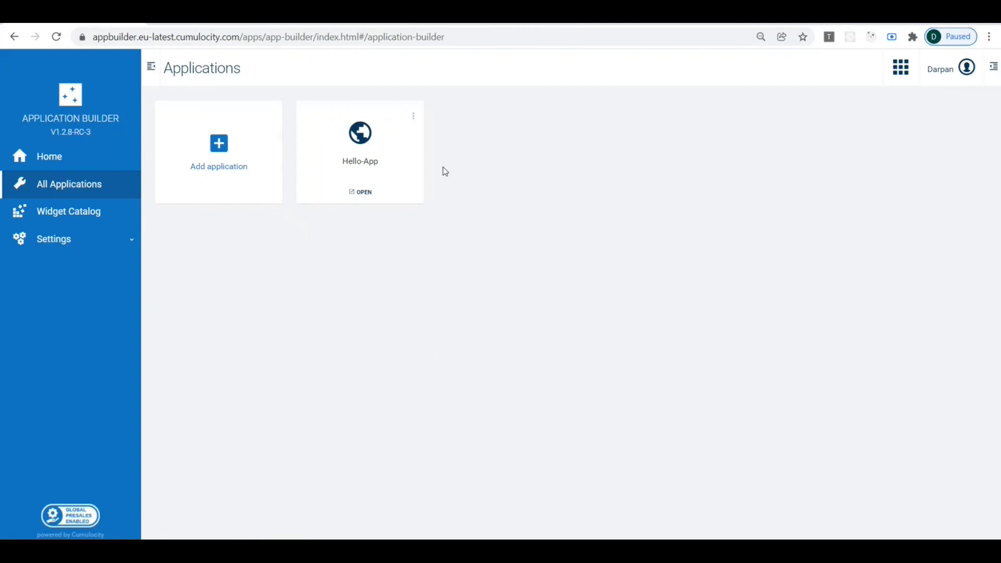
# Reload Application Builder and switch to the Hello-App application
pyautogui.click(56, 37)
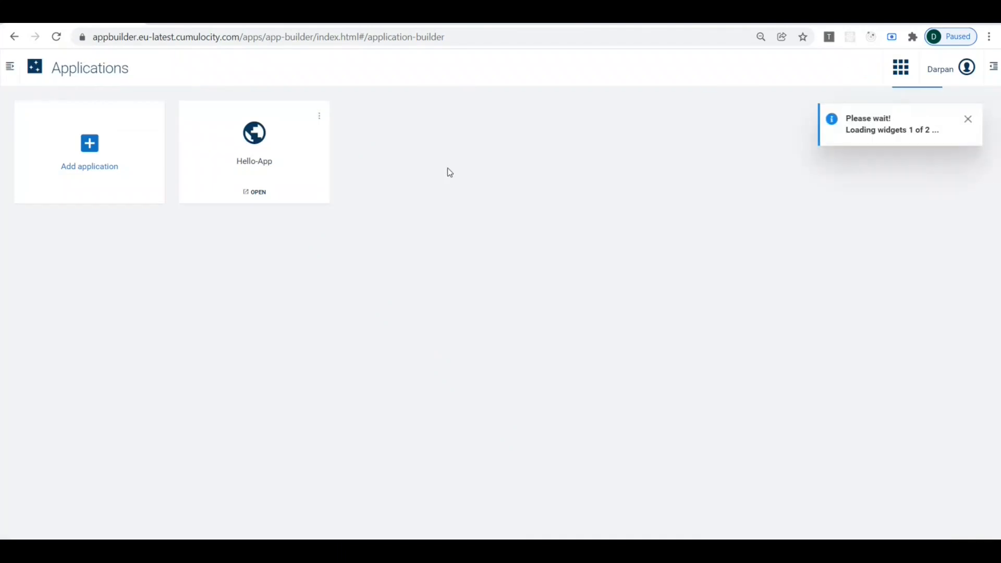
pyautogui.click(900, 70)
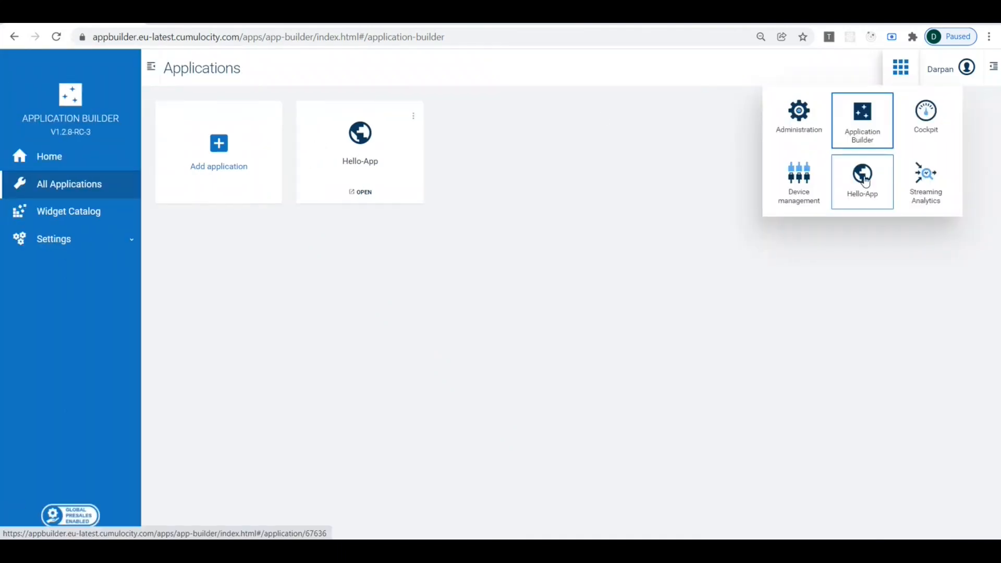
pyautogui.click(864, 180)
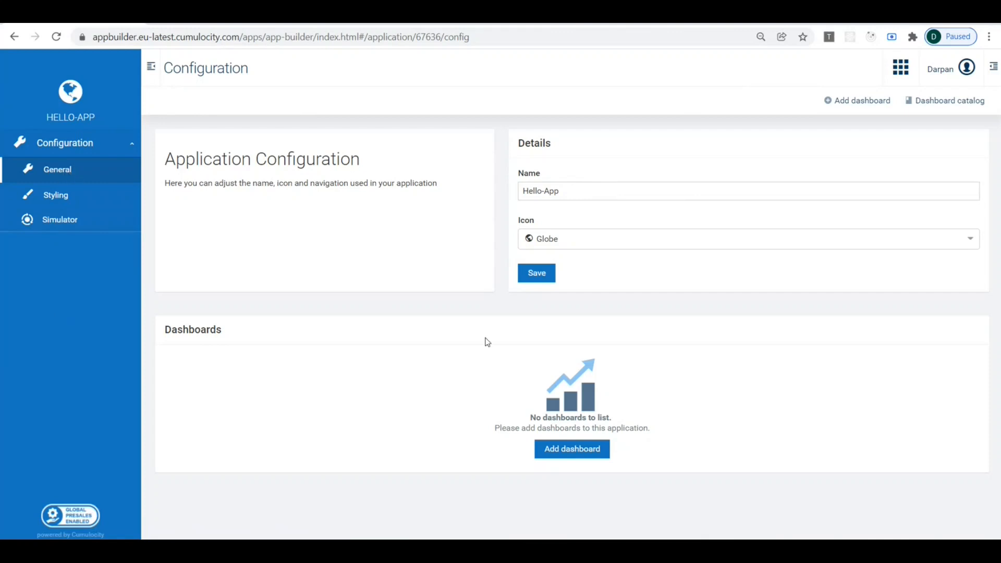
# Add a Welcome dashboard to Hello-App from the Welcome Screen template, open it and unlock it for editing
pyautogui.click(577, 457)
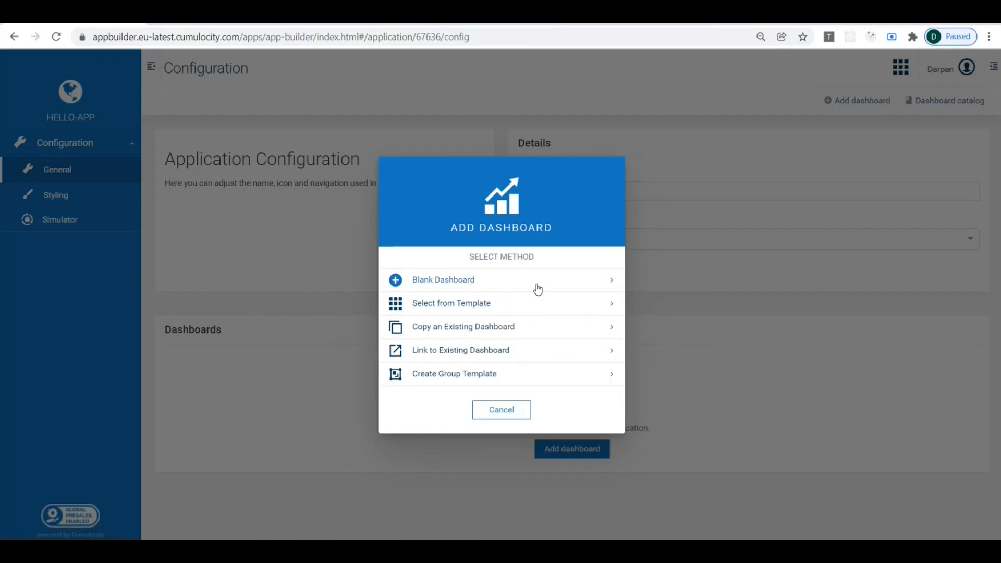
pyautogui.click(476, 309)
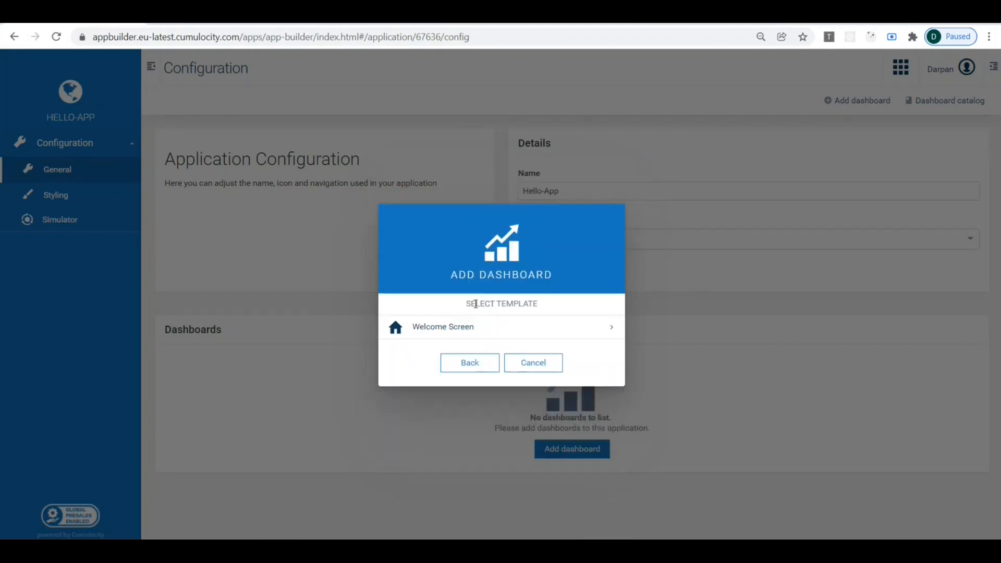
pyautogui.click(444, 328)
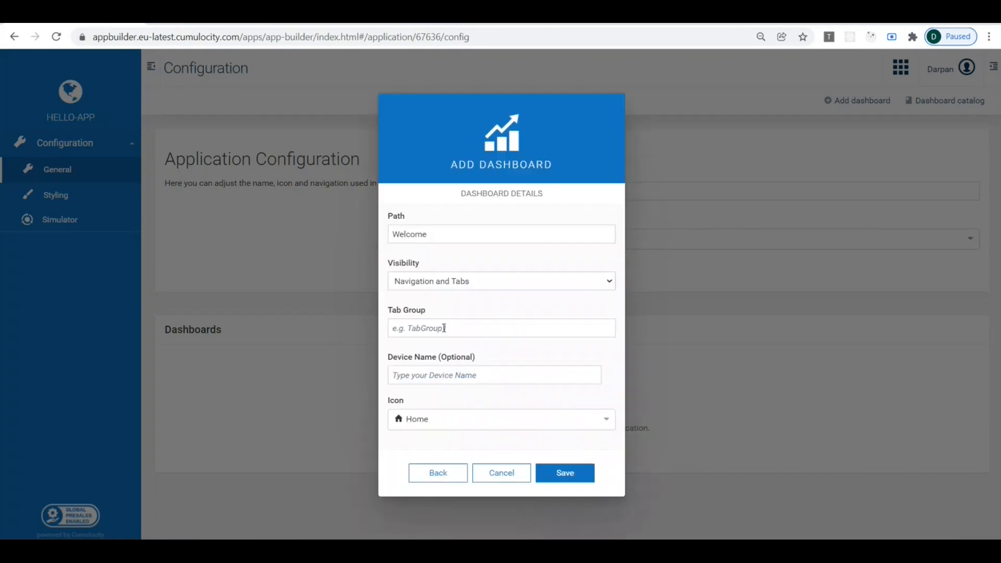
pyautogui.click(452, 237)
pyautogui.click(439, 194)
pyautogui.click(565, 475)
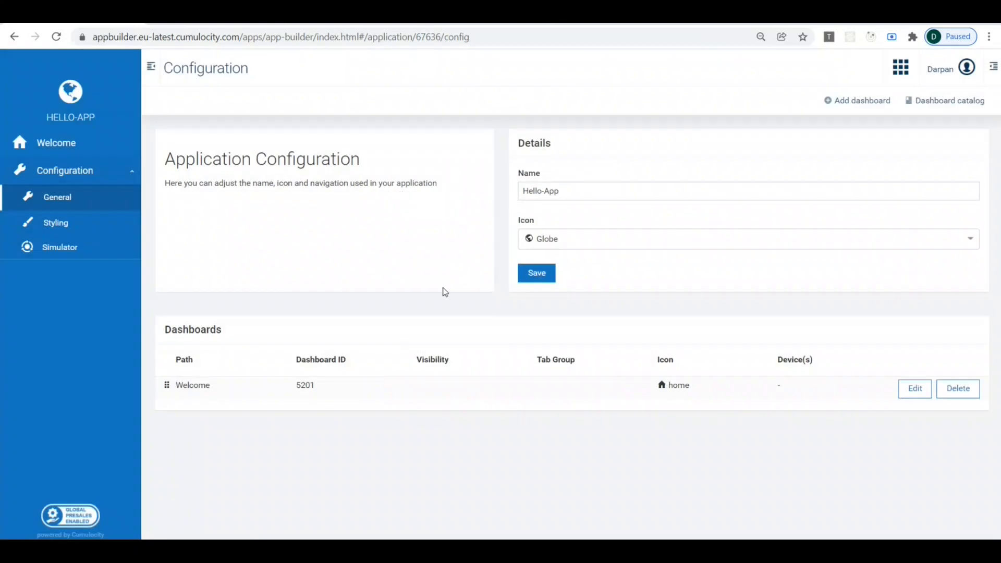
pyautogui.click(51, 146)
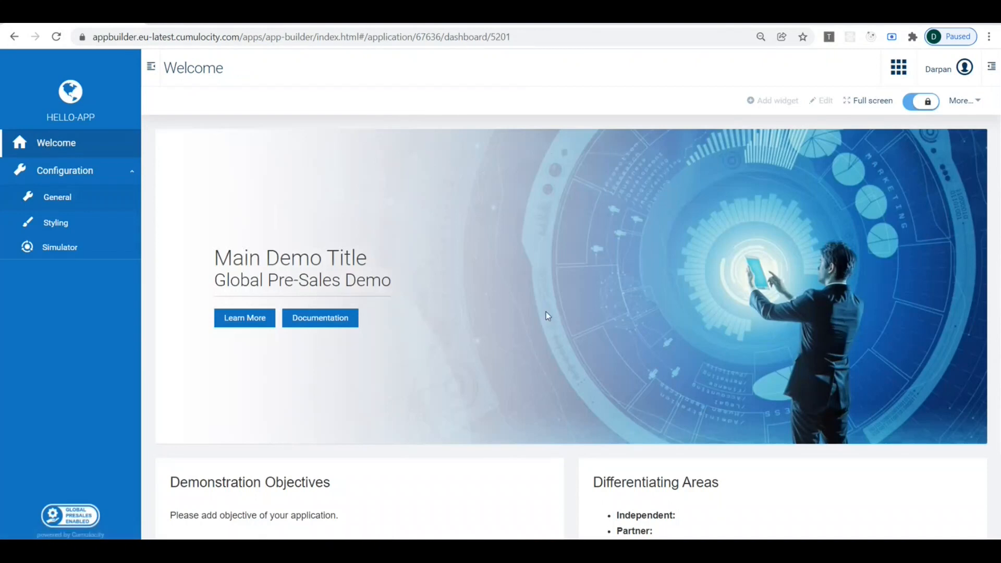
pyautogui.click(928, 106)
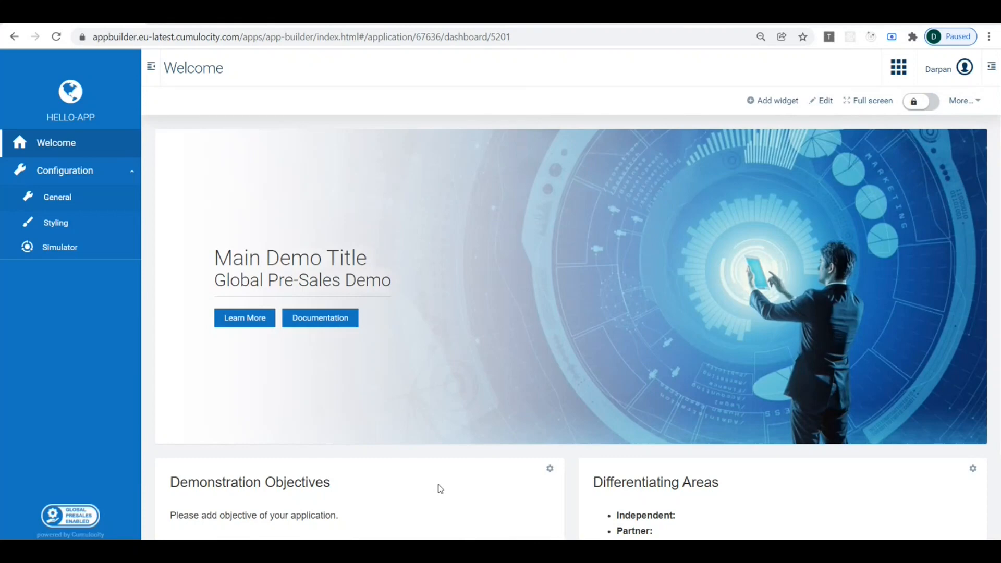
# Add a blank dashboard to Hello-App with the path Overview and the Th List icon
pyautogui.click(66, 204)
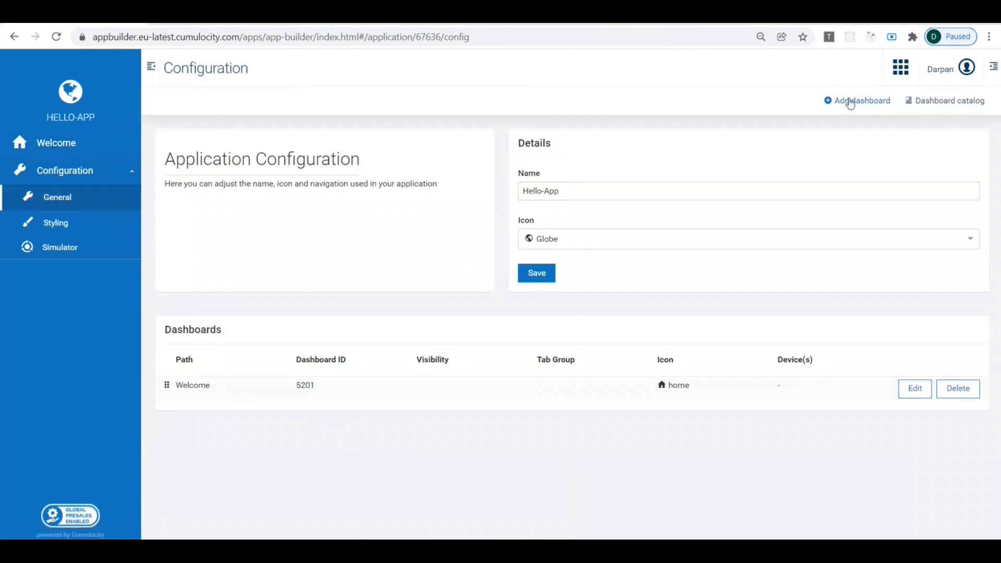
pyautogui.click(851, 102)
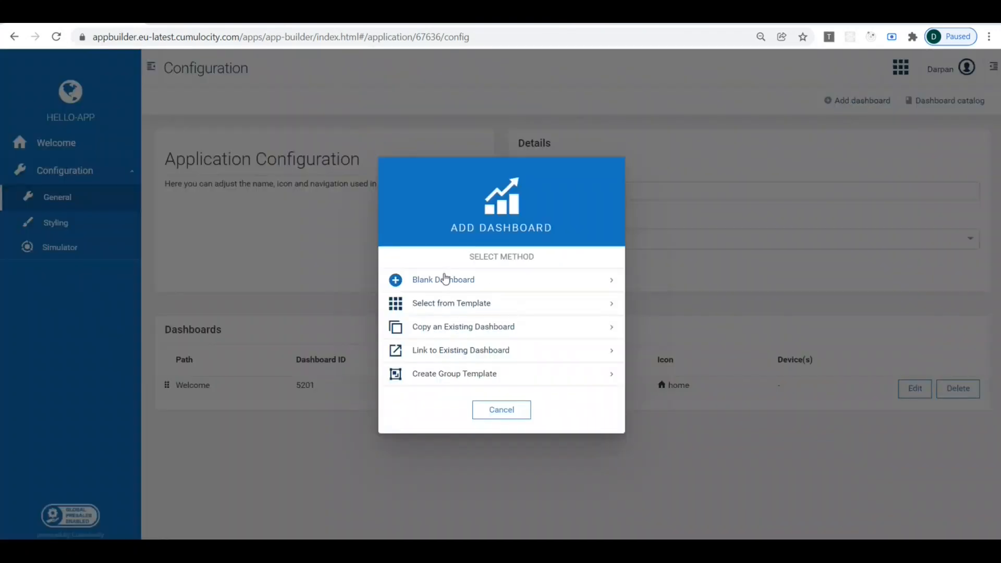
pyautogui.click(445, 277)
pyautogui.click(429, 237)
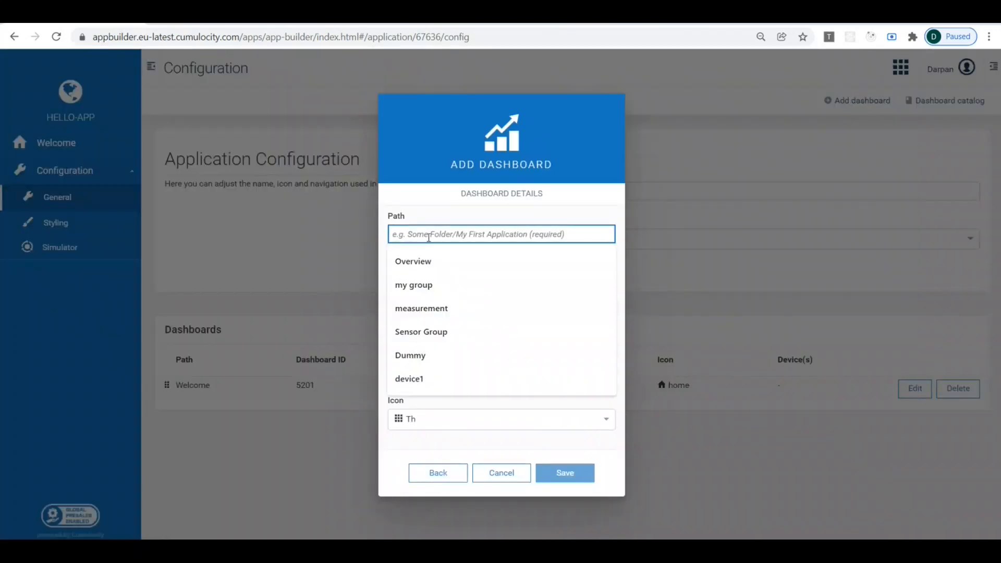
pyautogui.write('Overview')
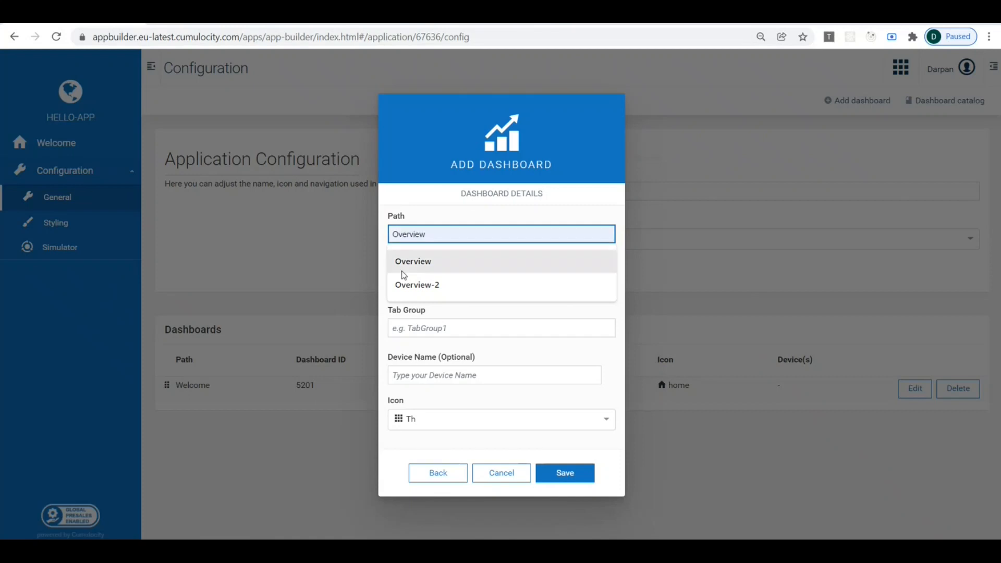
pyautogui.click(404, 269)
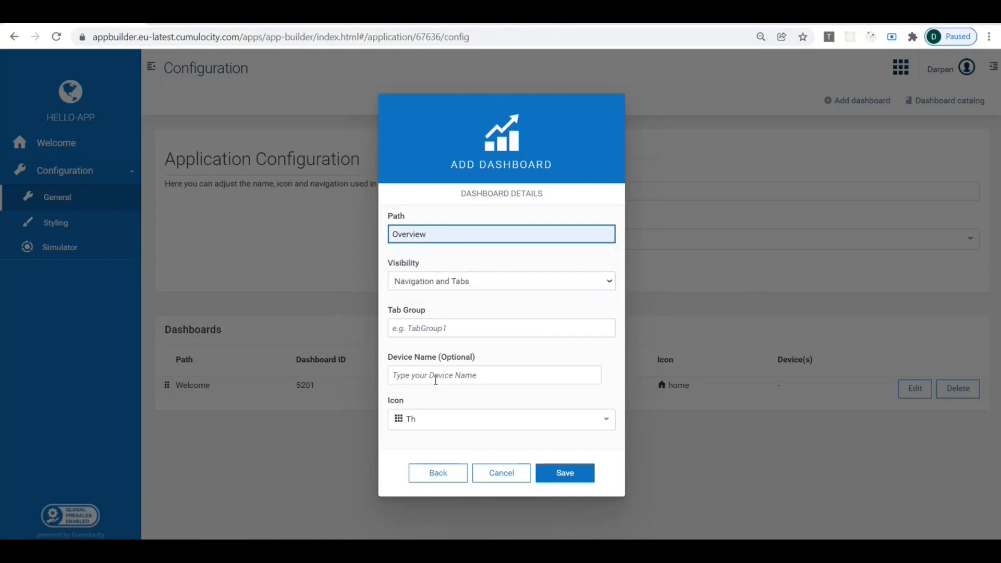
pyautogui.click(430, 422)
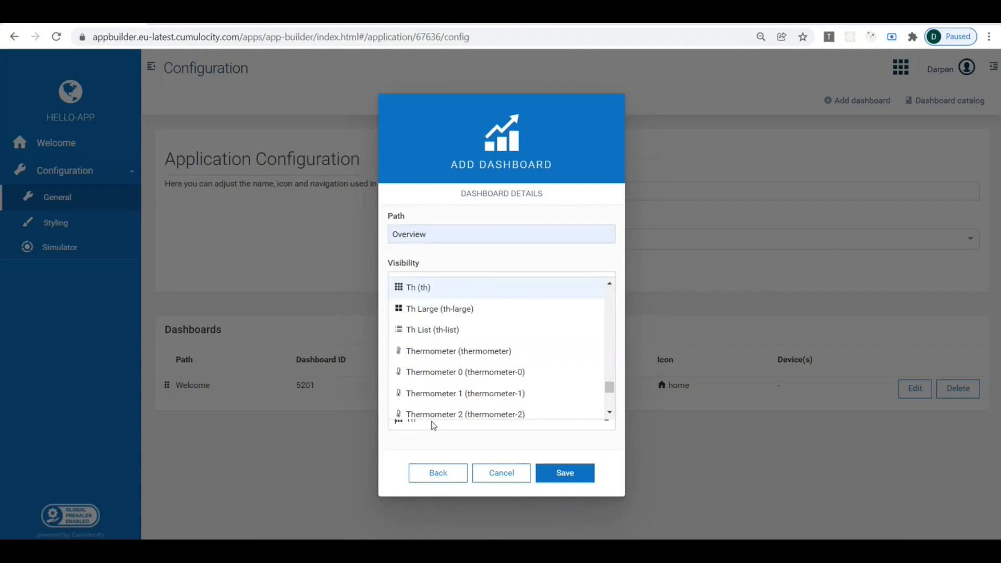
pyautogui.click(436, 331)
pyautogui.click(561, 473)
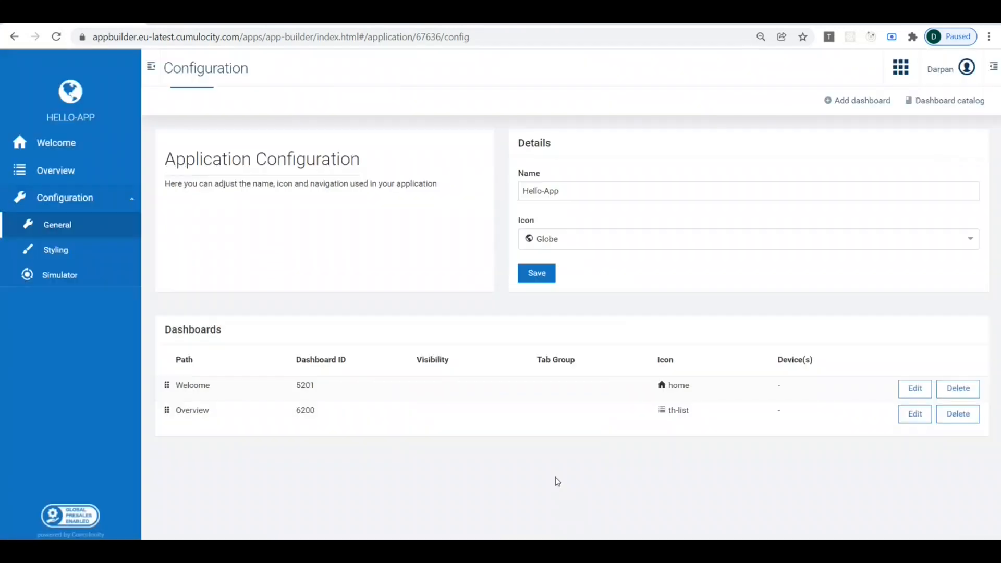
pyautogui.moveTo(553, 475); pyautogui.dragTo(129, 208)
pyautogui.click(168, 314)
# Open the Overview dashboard and choose Smart Map as the widget to add
pyautogui.click(62, 180)
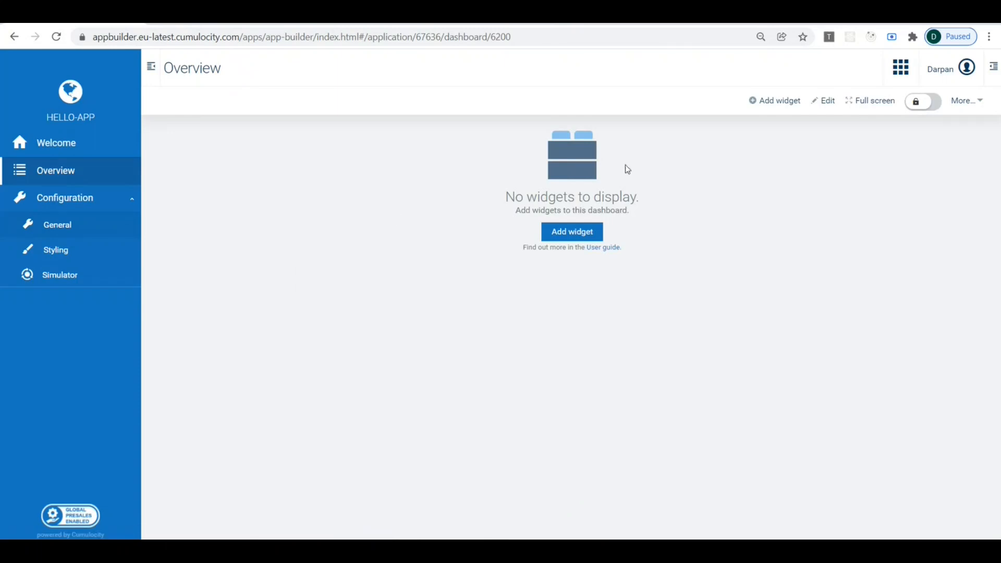
pyautogui.click(573, 231)
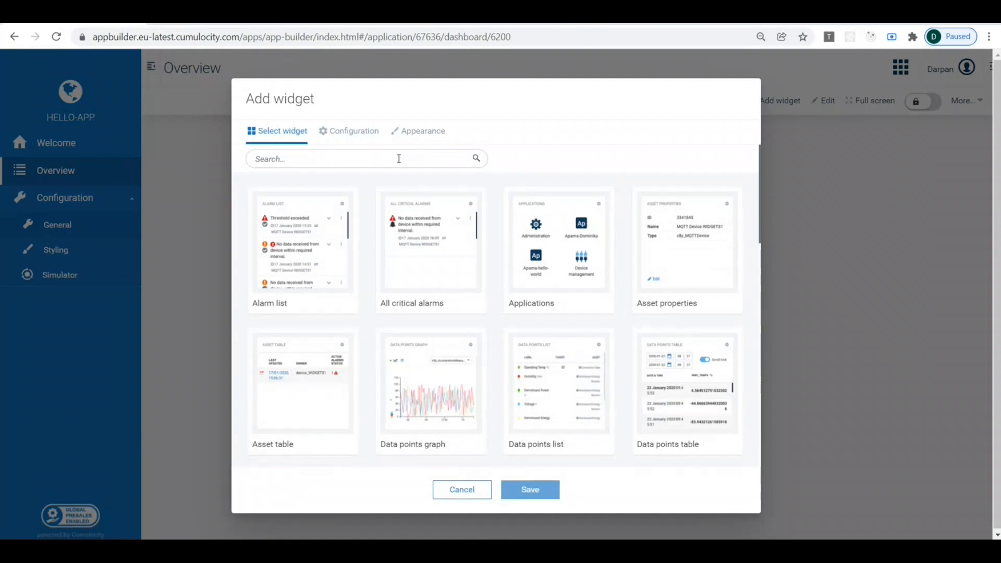
pyautogui.click(399, 158)
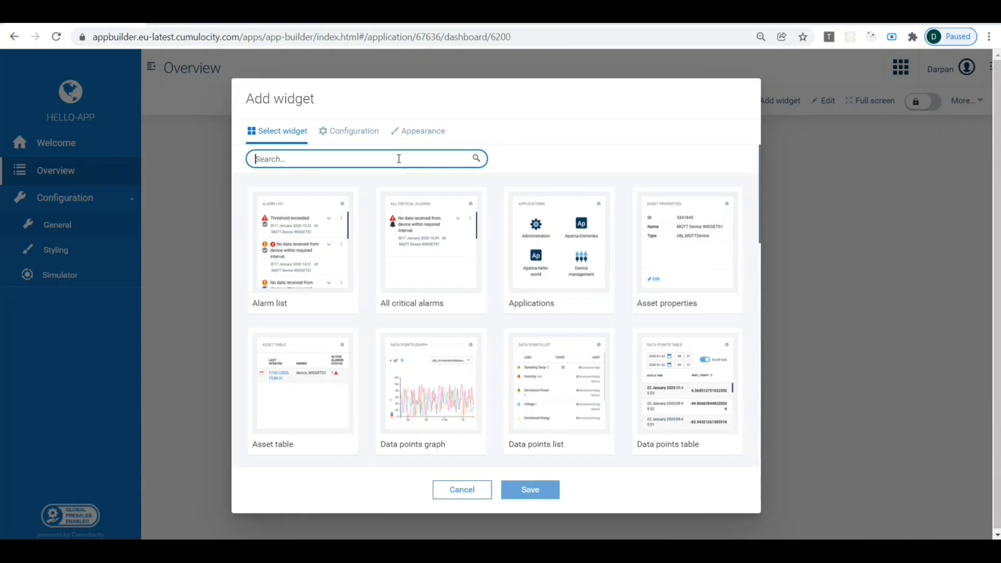
pyautogui.write('sm')
pyautogui.click(324, 231)
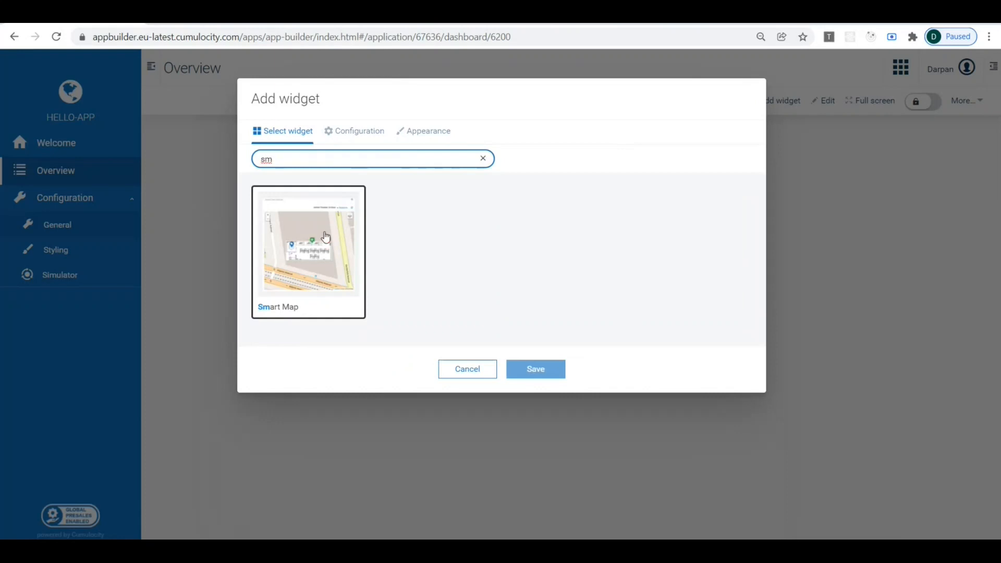
# Set the smartSensor group as the Smart Map widget's target and save the widget to the dashboard
pyautogui.click(410, 294)
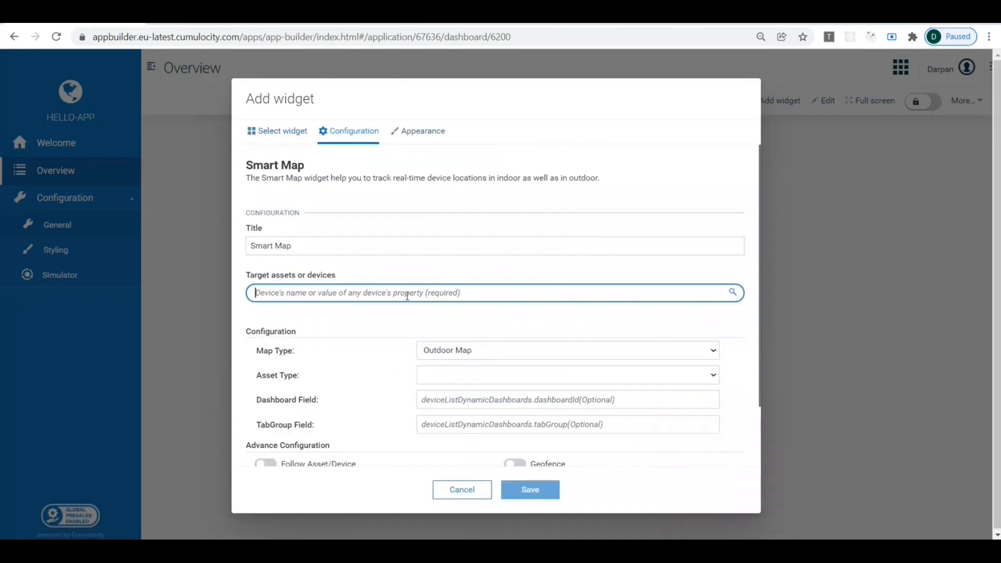
pyautogui.write('S')
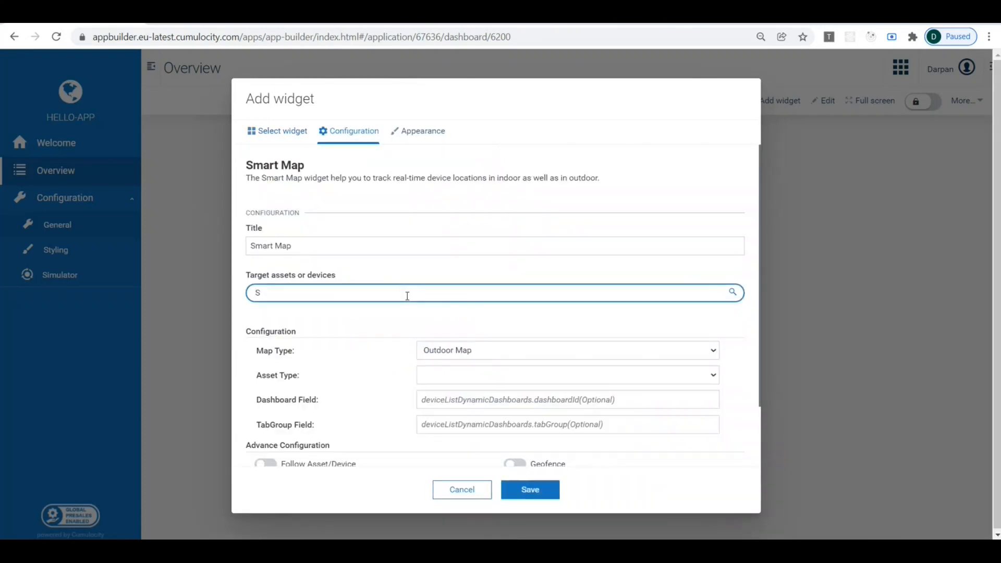
pyautogui.press('BackSpace')
pyautogui.click(734, 293)
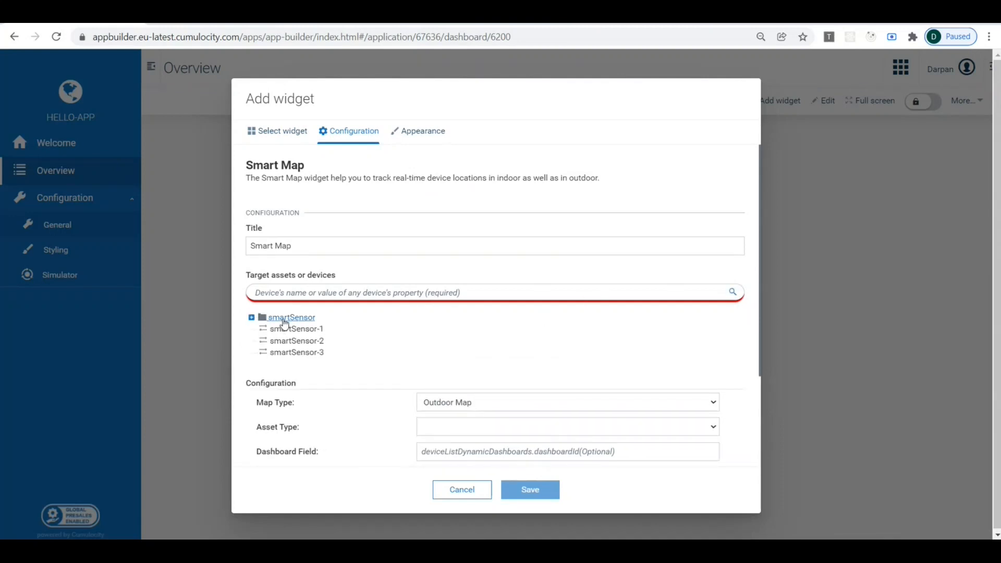
pyautogui.click(288, 317)
pyautogui.click(530, 491)
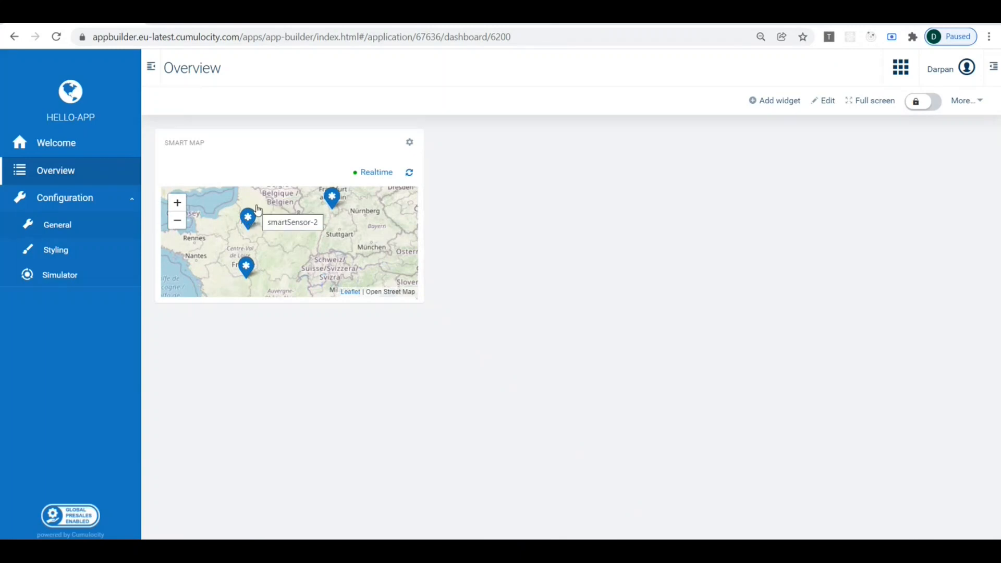
# Add a blank dashboard to Hello-App with the path Sensor and smartSensor-1 as its device
pyautogui.click(70, 230)
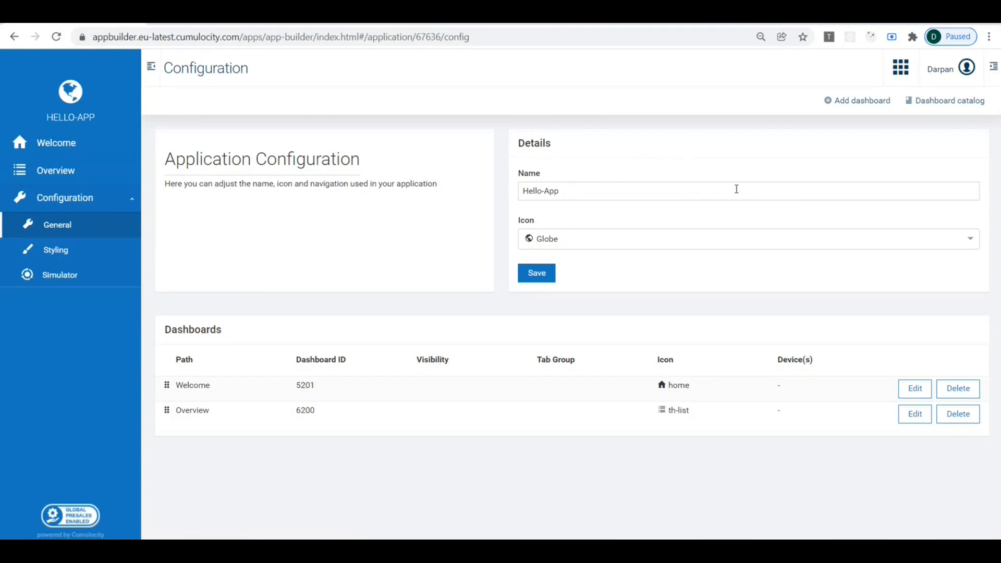
pyautogui.click(860, 101)
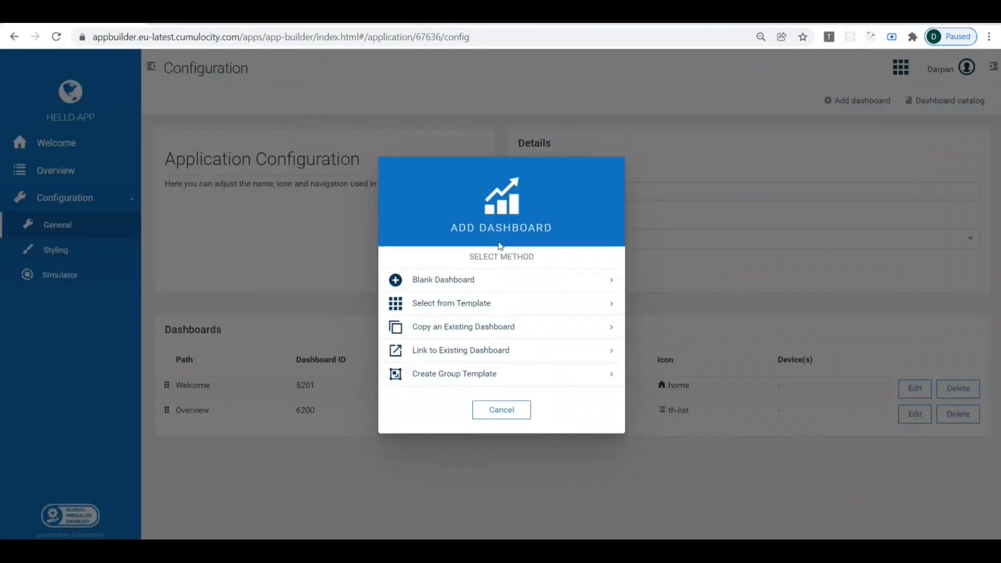
pyautogui.click(447, 281)
pyautogui.click(431, 236)
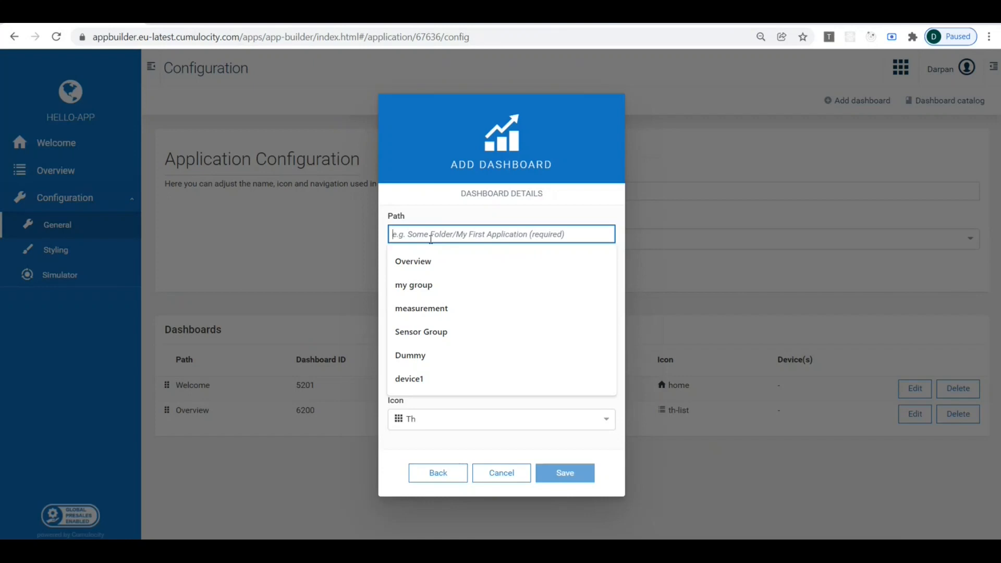
pyautogui.write('Sensor')
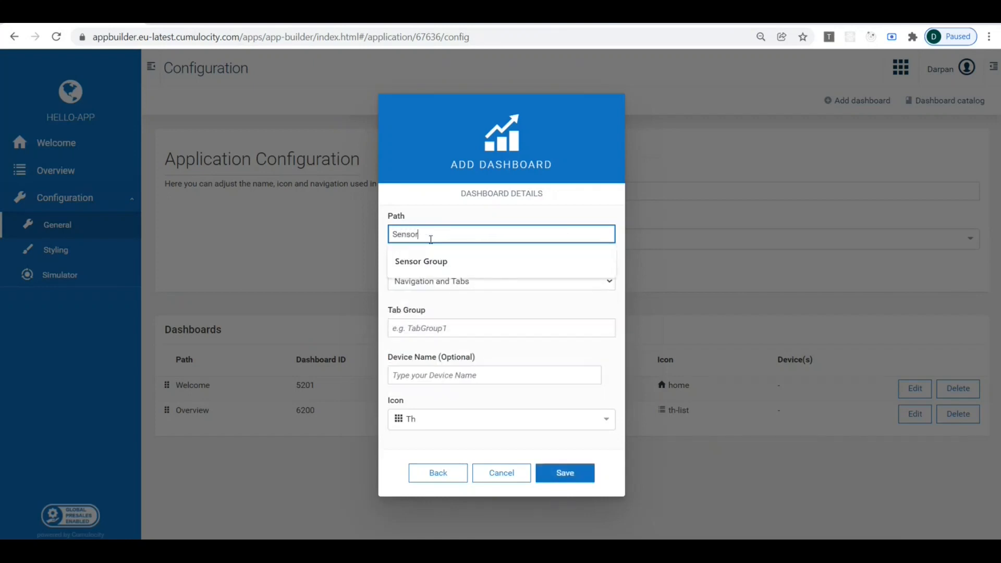
pyautogui.click(427, 202)
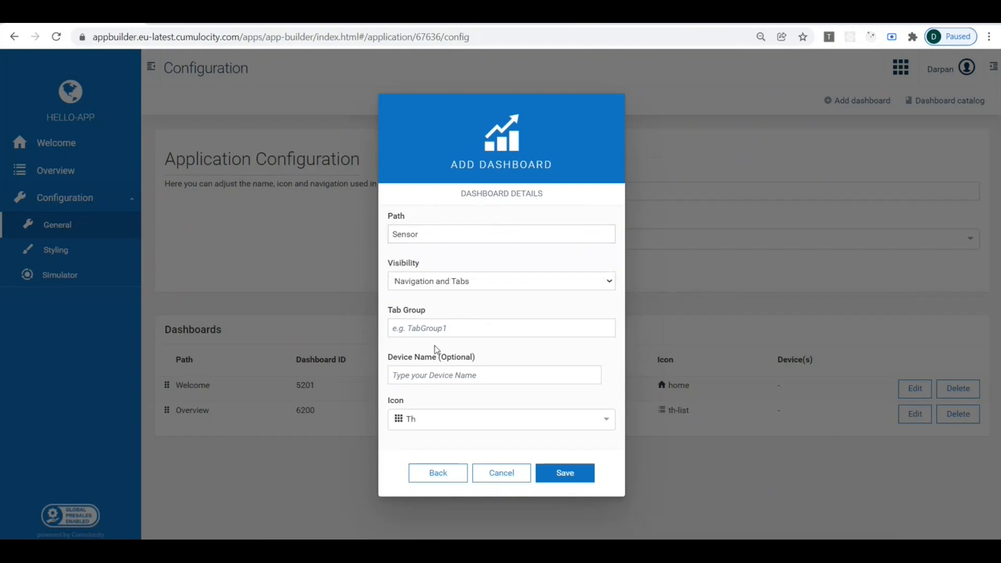
pyautogui.click(408, 376)
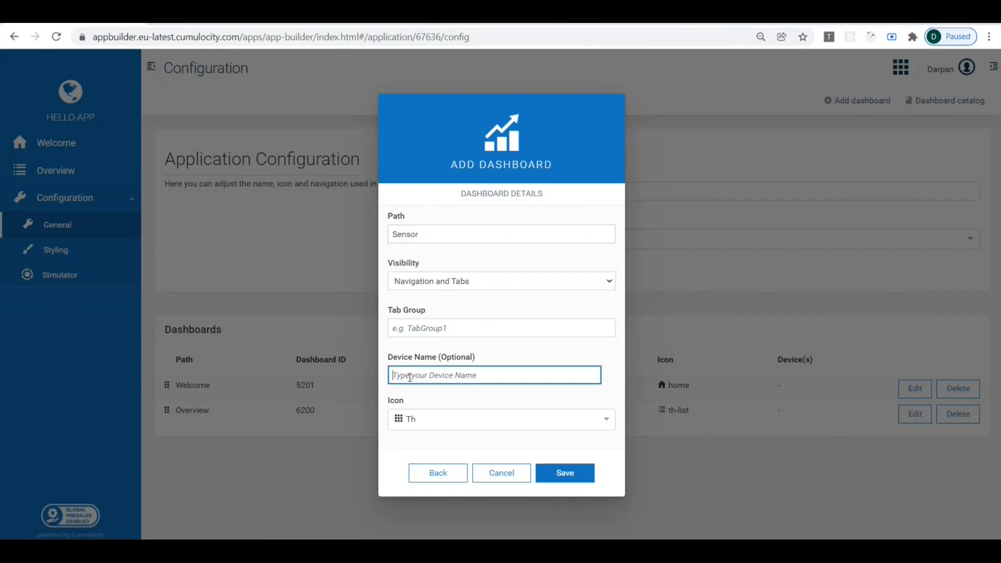
pyautogui.write('Sma')
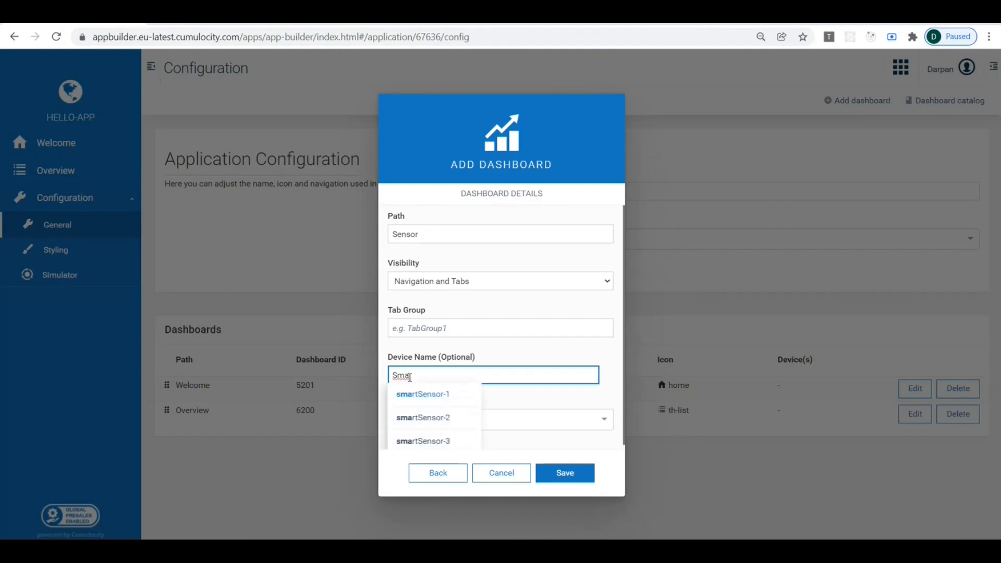
pyautogui.click(428, 403)
pyautogui.click(565, 472)
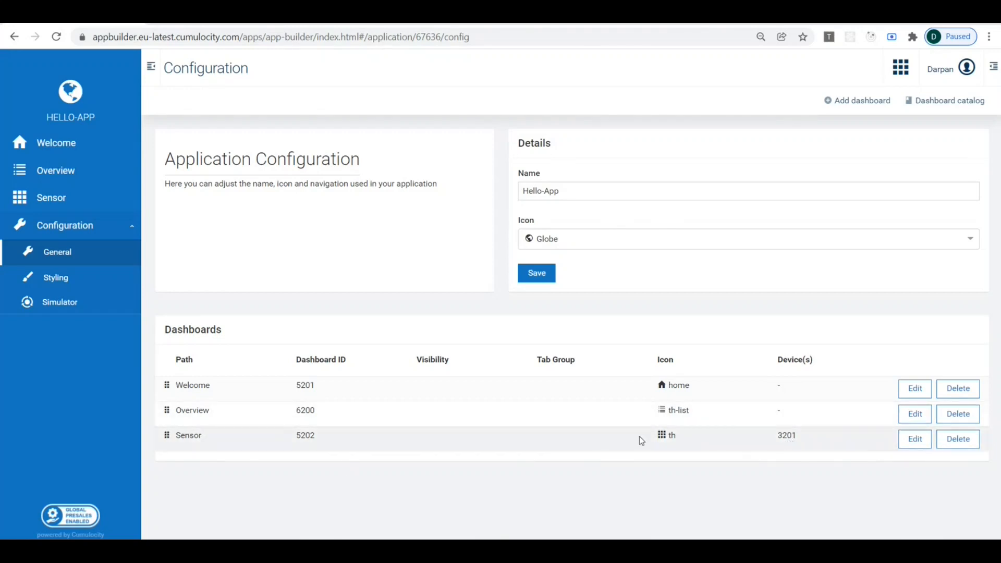
# Open the Sensor dashboard and add a Smart Map widget targeting smartSensor-1 to it
pyautogui.click(65, 203)
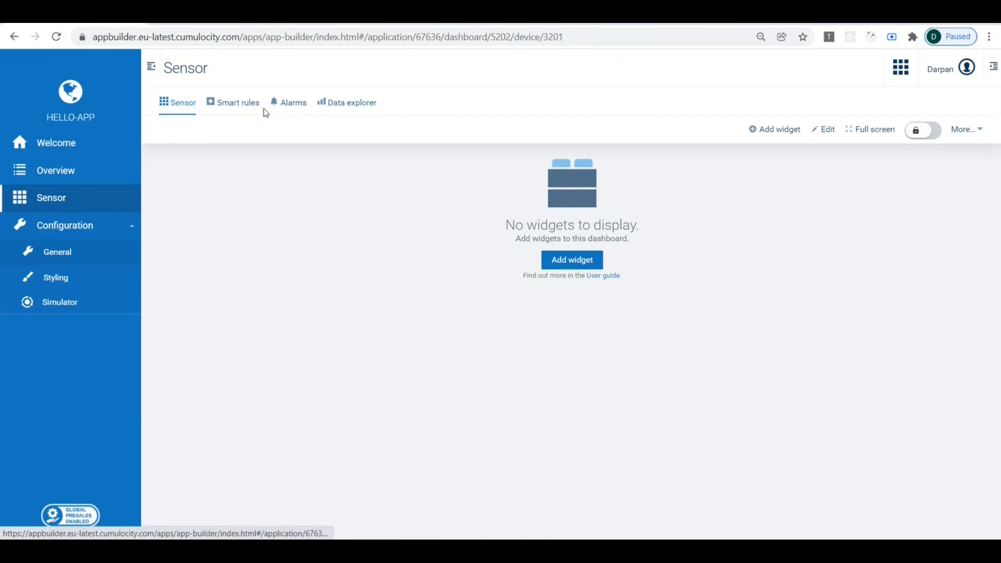
pyautogui.click(72, 164)
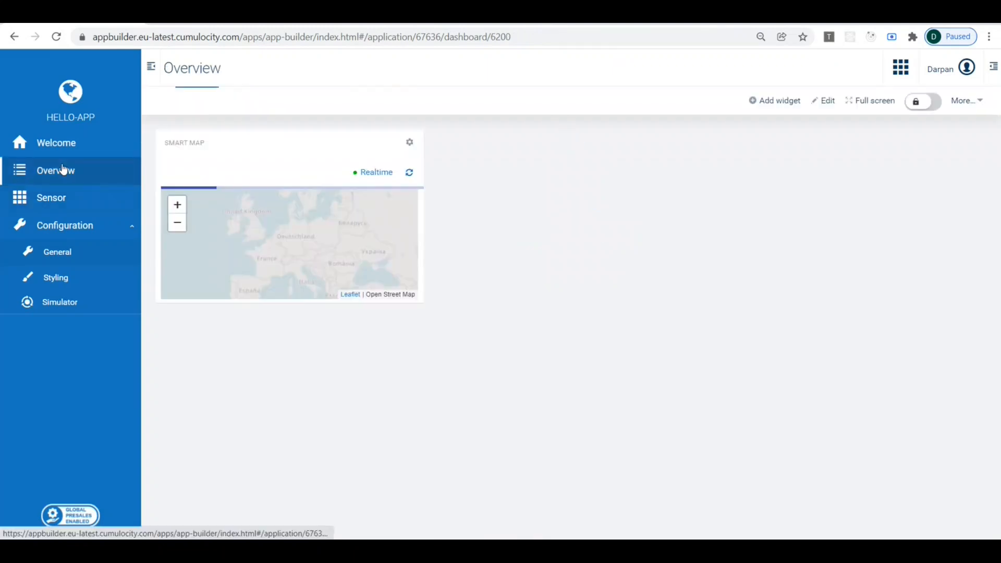
pyautogui.click(61, 200)
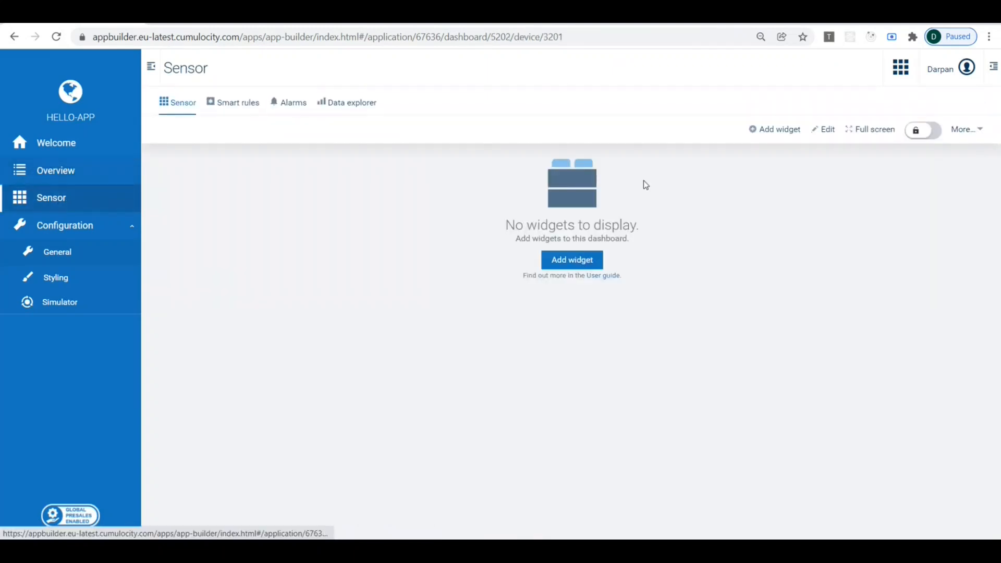
pyautogui.click(574, 260)
pyautogui.click(342, 158)
pyautogui.write('sma')
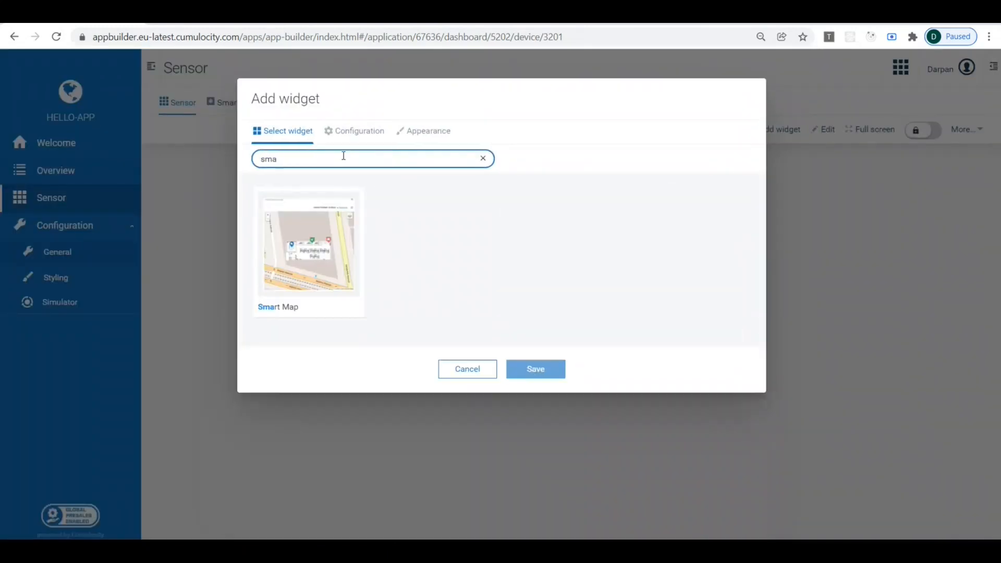
pyautogui.click(295, 252)
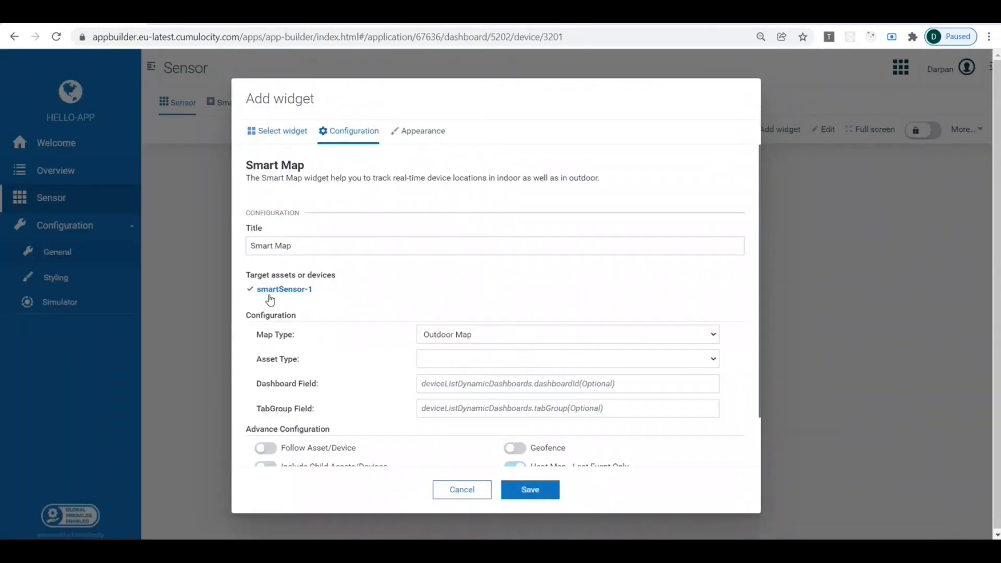
pyautogui.click(535, 490)
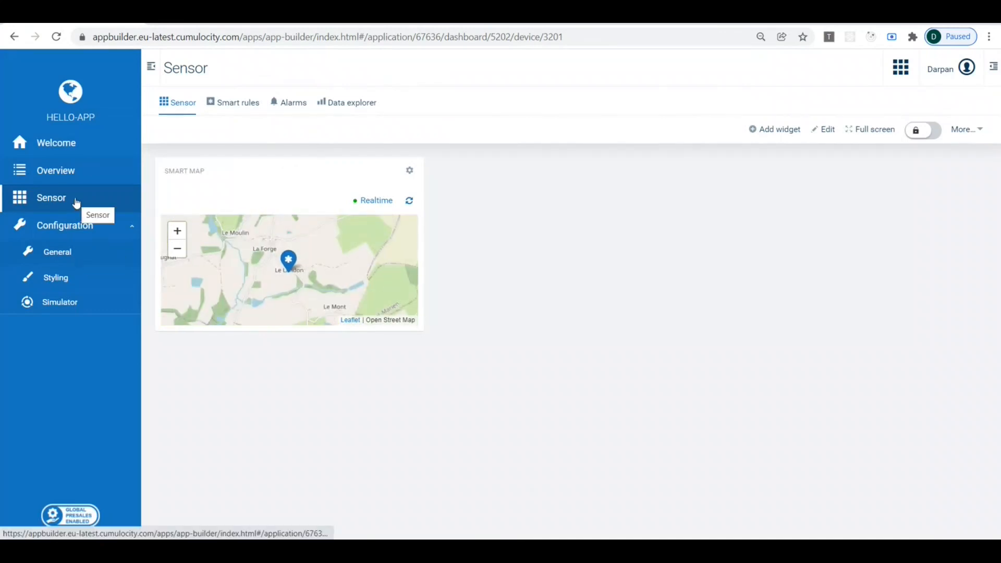
pyautogui.click(966, 138)
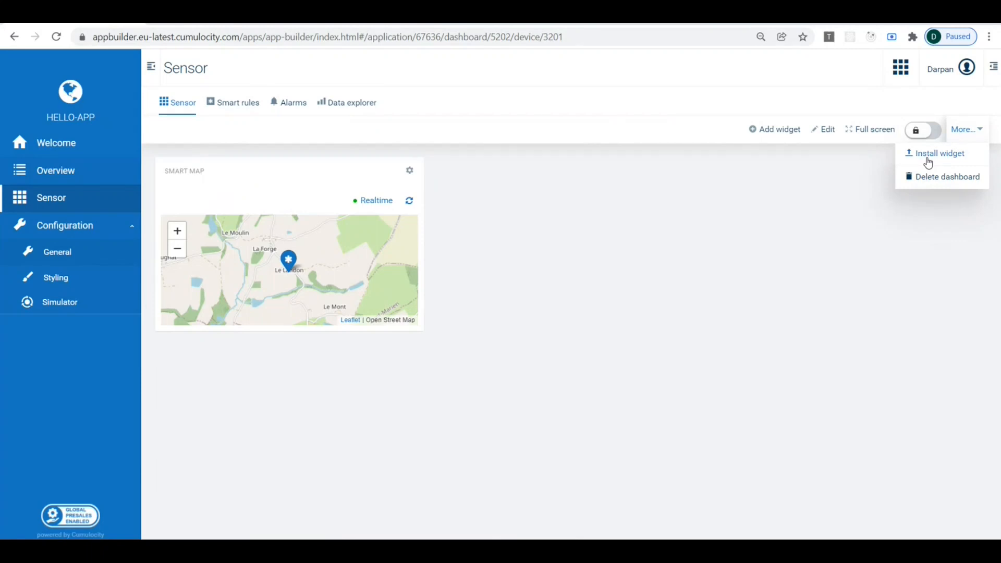
pyautogui.click(747, 264)
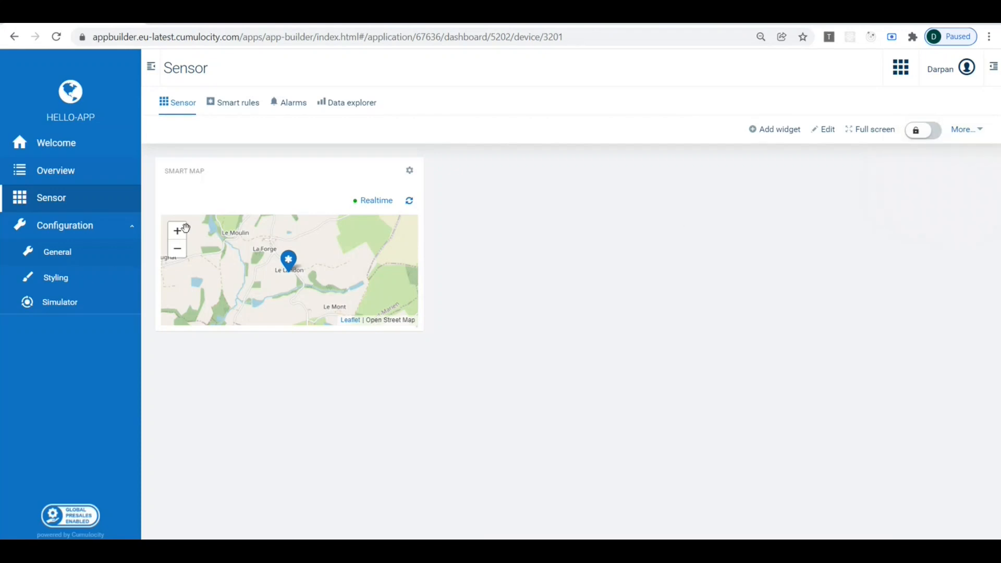
# Change the Sensor dashboard's path to SmartGroup/Sensor in the application configuration and save it
pyautogui.click(73, 258)
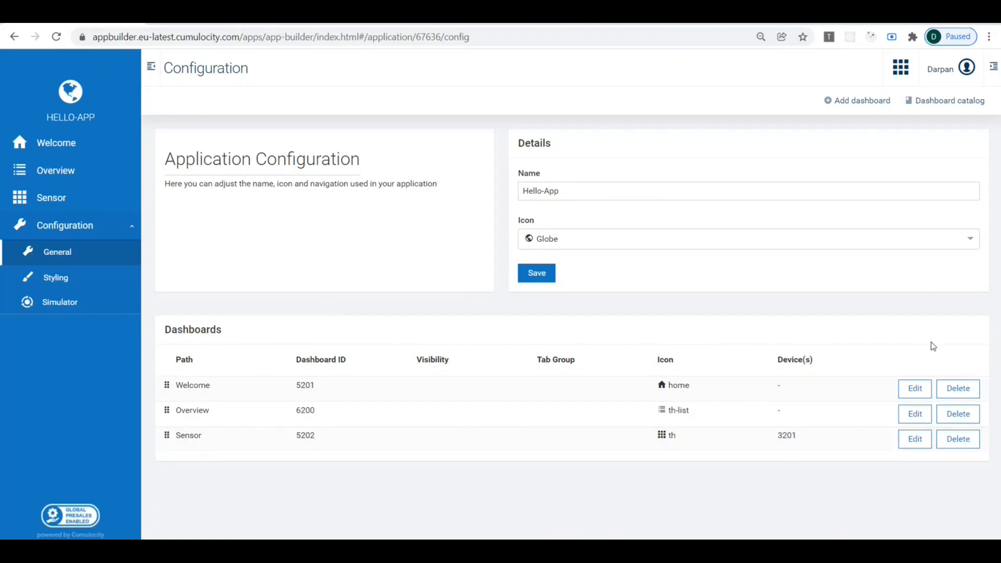
pyautogui.click(911, 439)
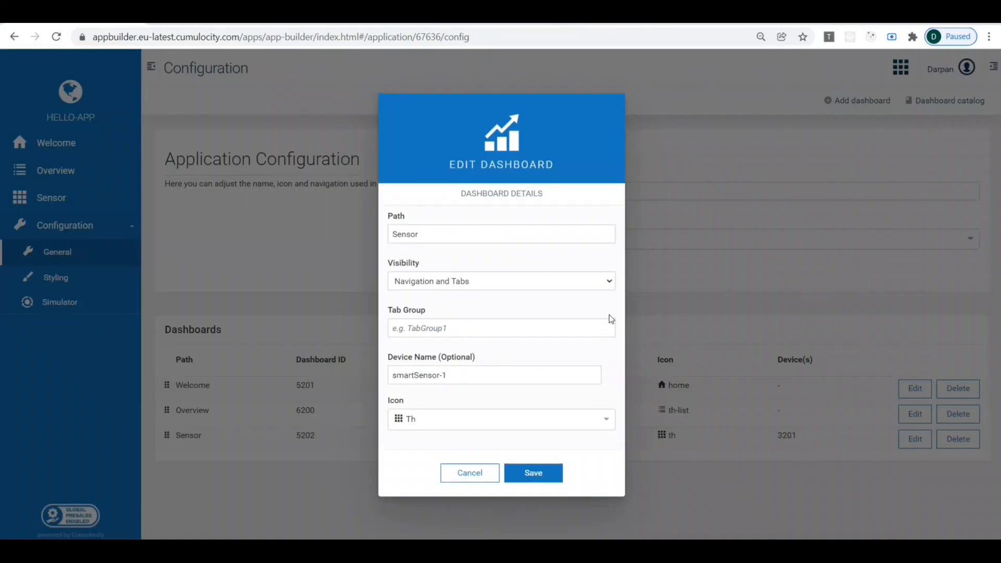
pyautogui.click(428, 239)
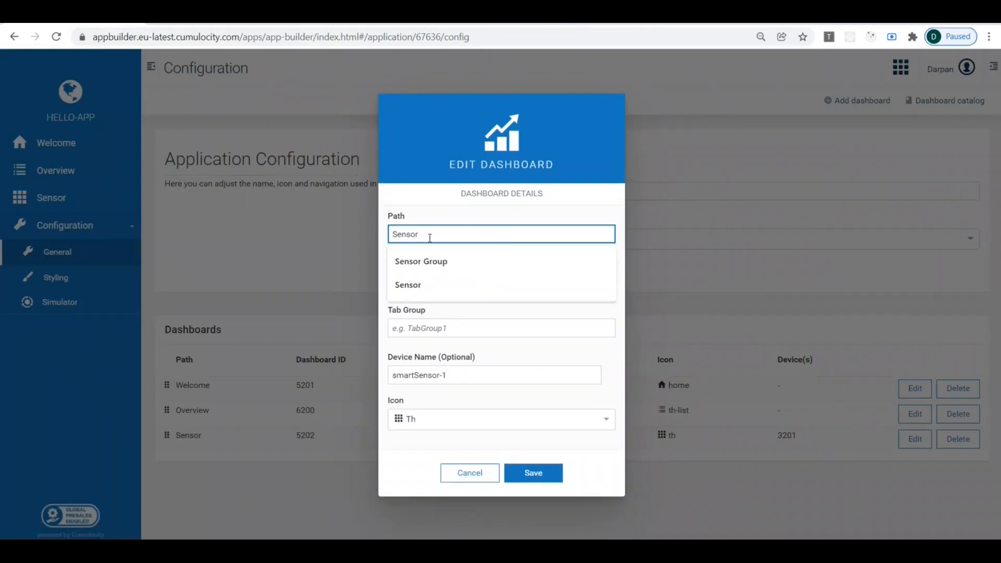
pyautogui.press('Home')
pyautogui.write('SmartGroup/')
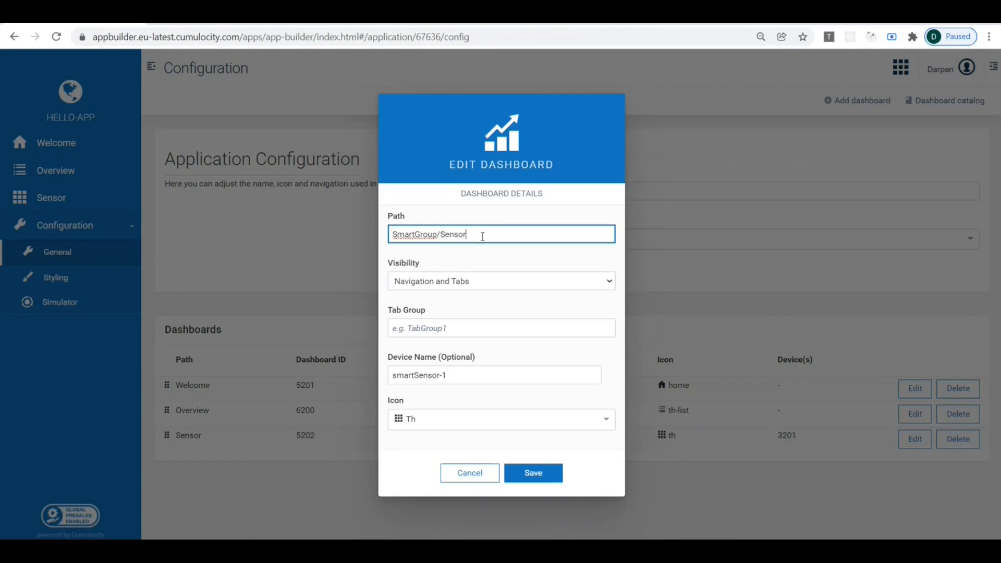
pyautogui.click(535, 474)
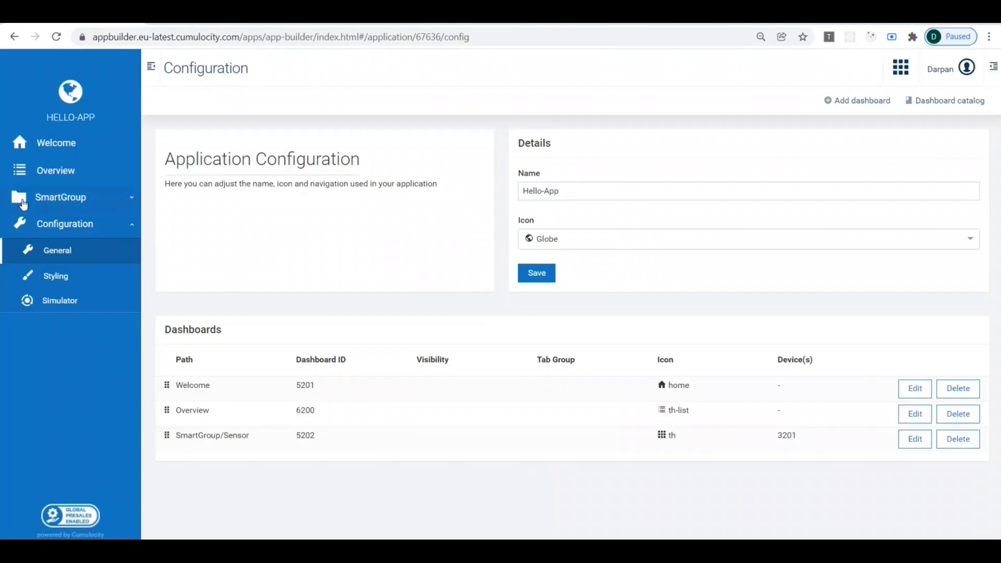
# Check the SmartGroup folder in the navigation, view its Sensor dashboard, and return to the Overview dashboard
pyautogui.click(60, 202)
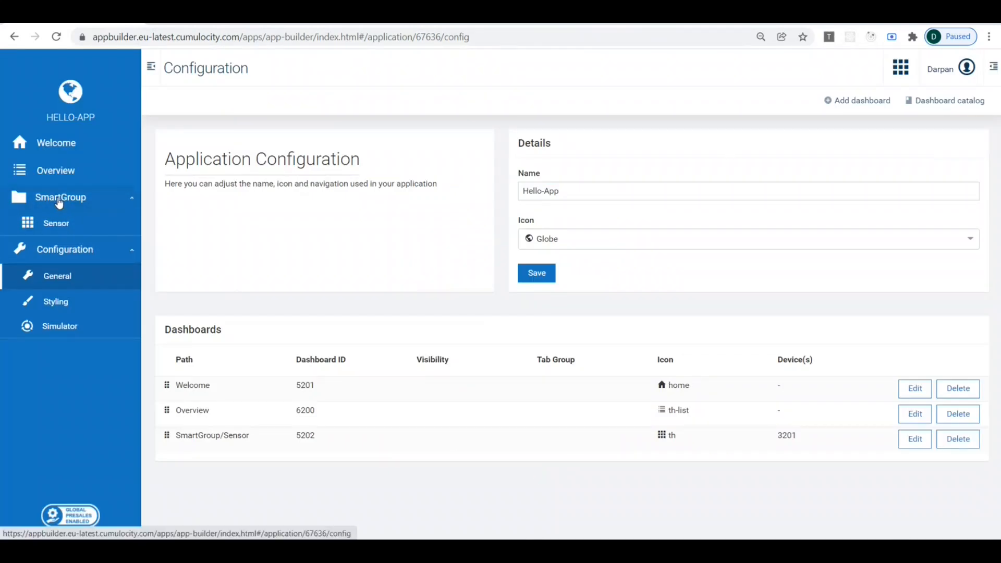
pyautogui.click(54, 231)
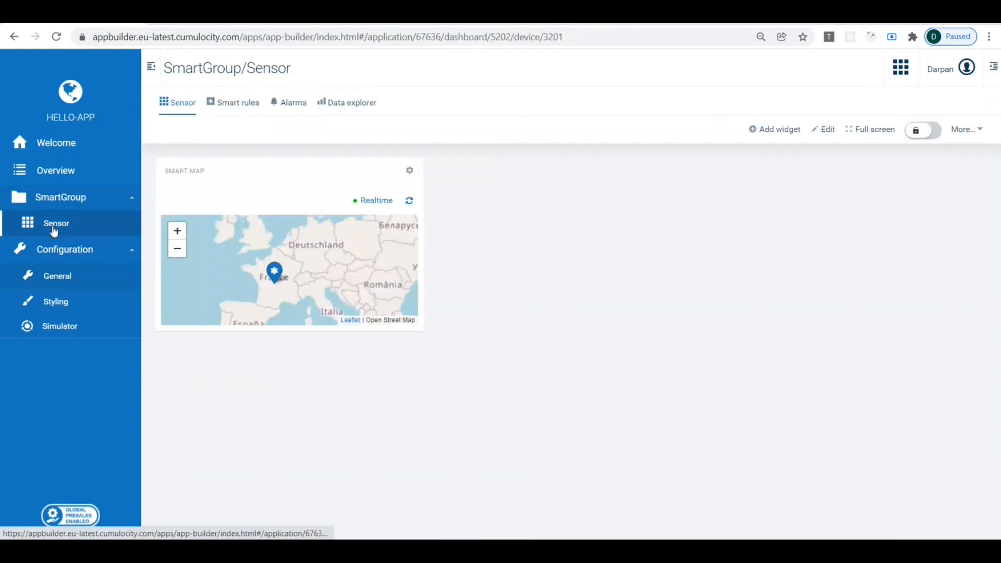
pyautogui.click(80, 203)
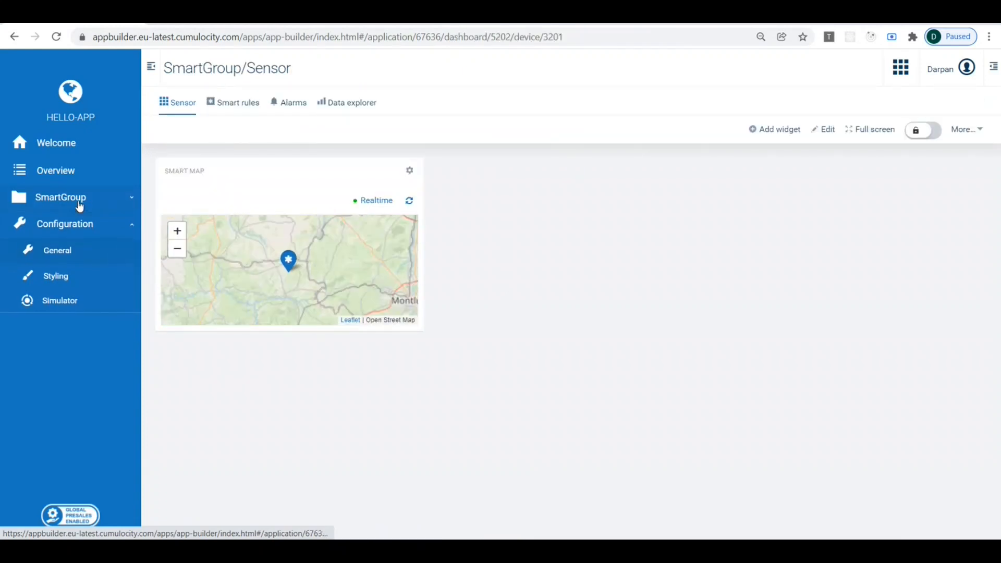
pyautogui.click(80, 204)
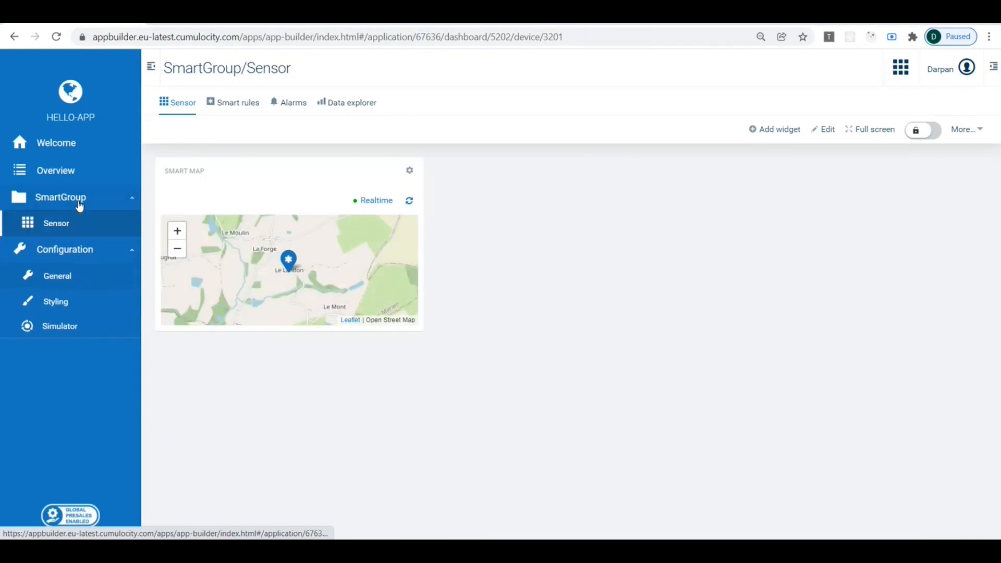
pyautogui.click(67, 174)
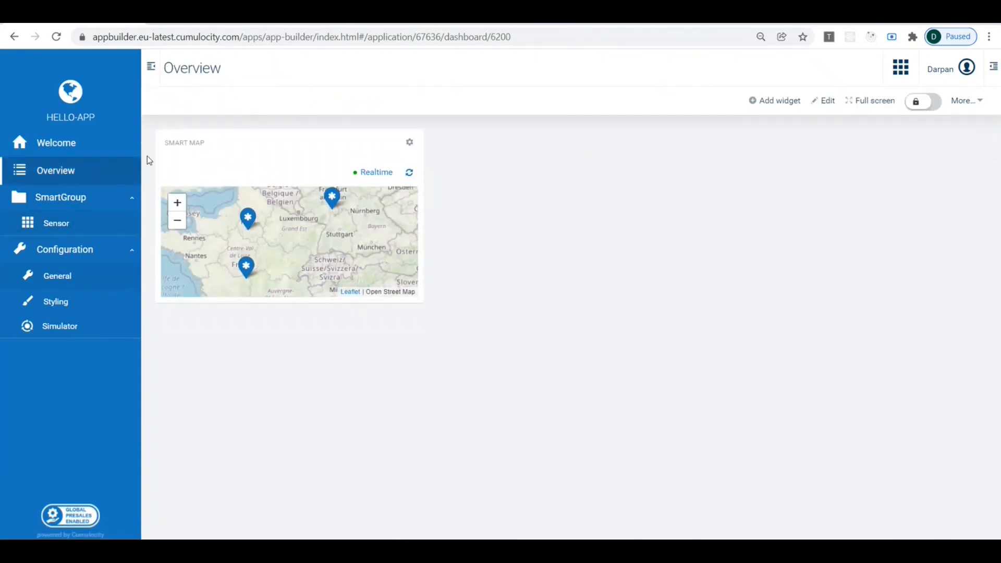
# Assign the Overview dashboard to the tab group controlGroup, save it and open the dashboard
pyautogui.click(68, 278)
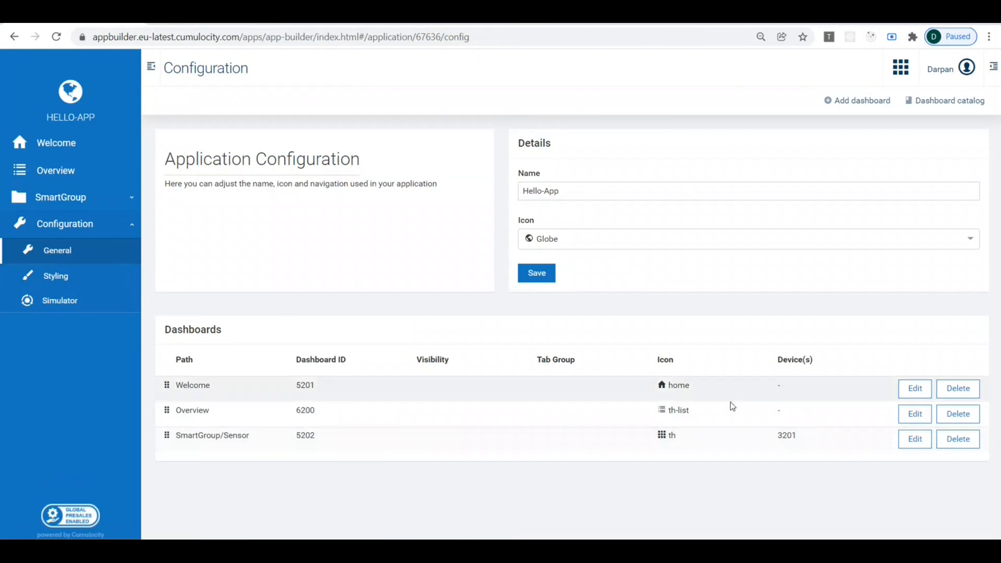
pyautogui.click(916, 414)
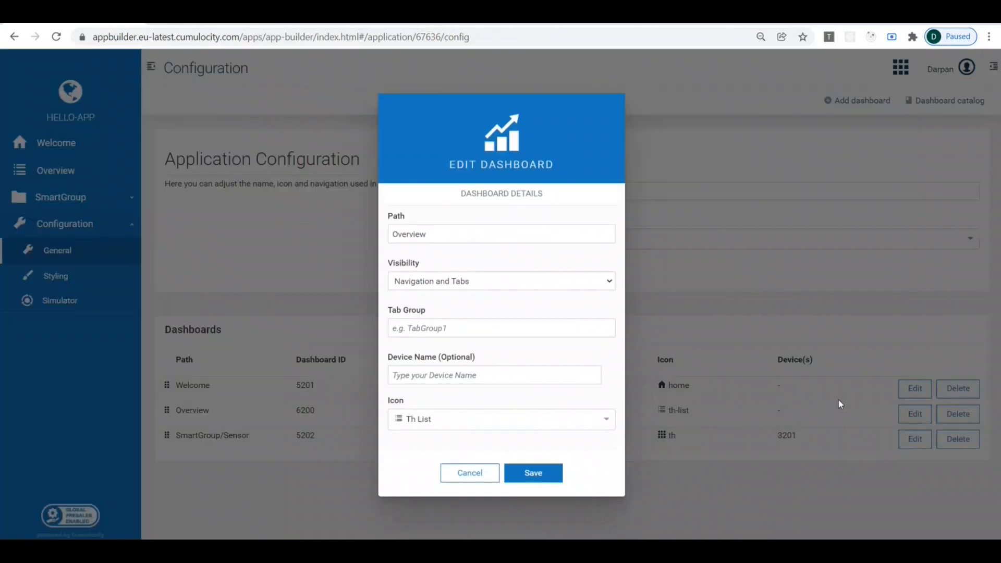
pyautogui.click(433, 334)
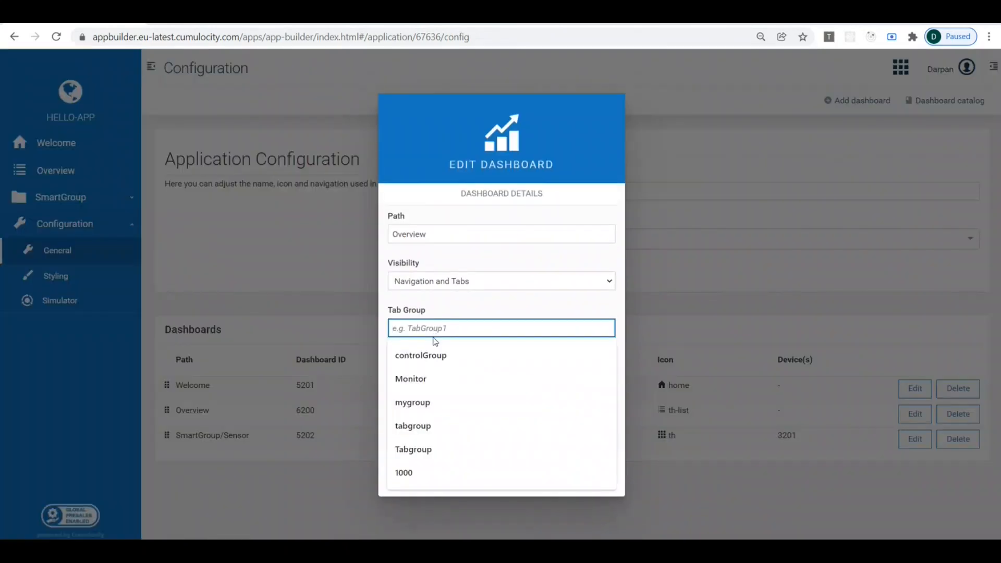
pyautogui.click(419, 356)
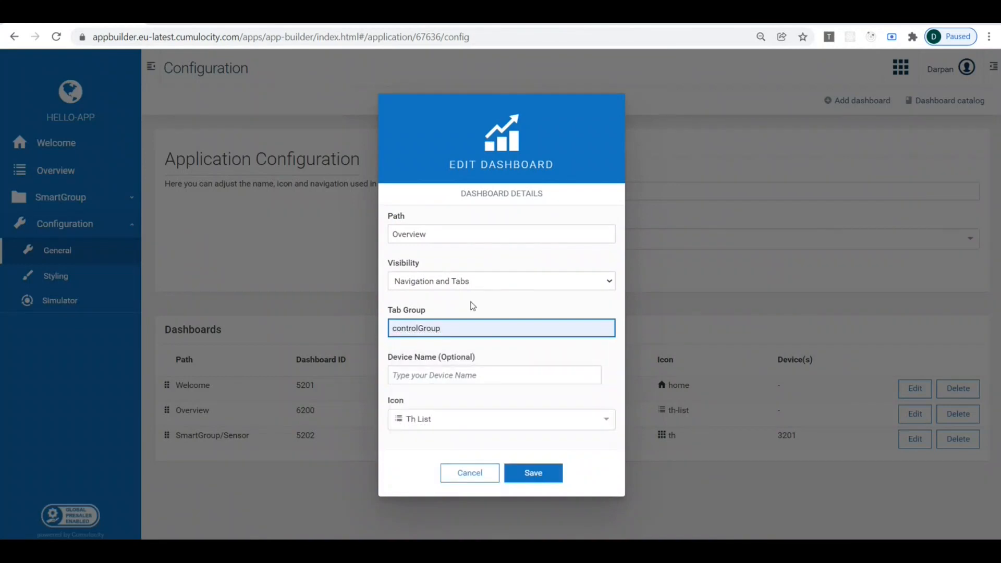
pyautogui.click(532, 474)
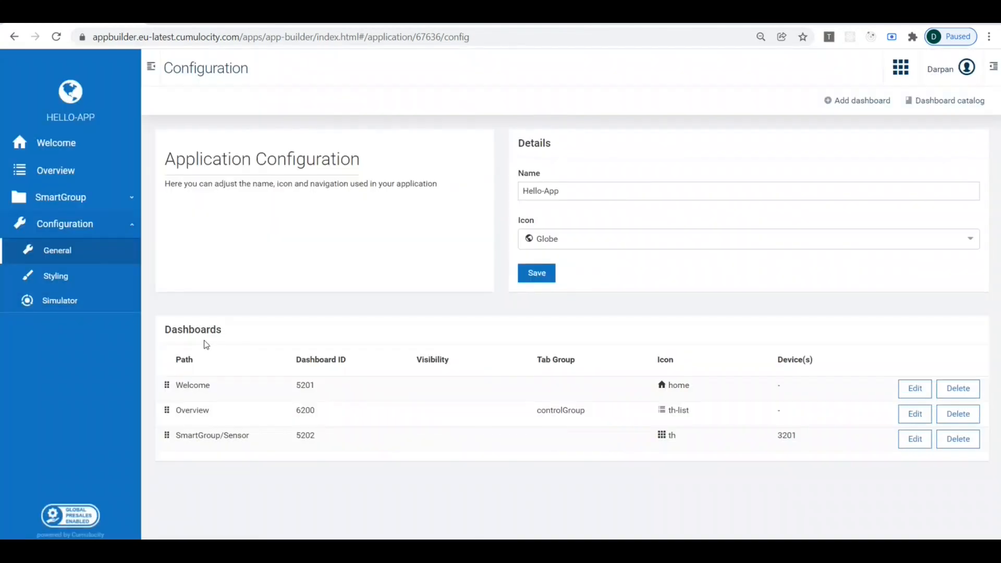
pyautogui.click(56, 175)
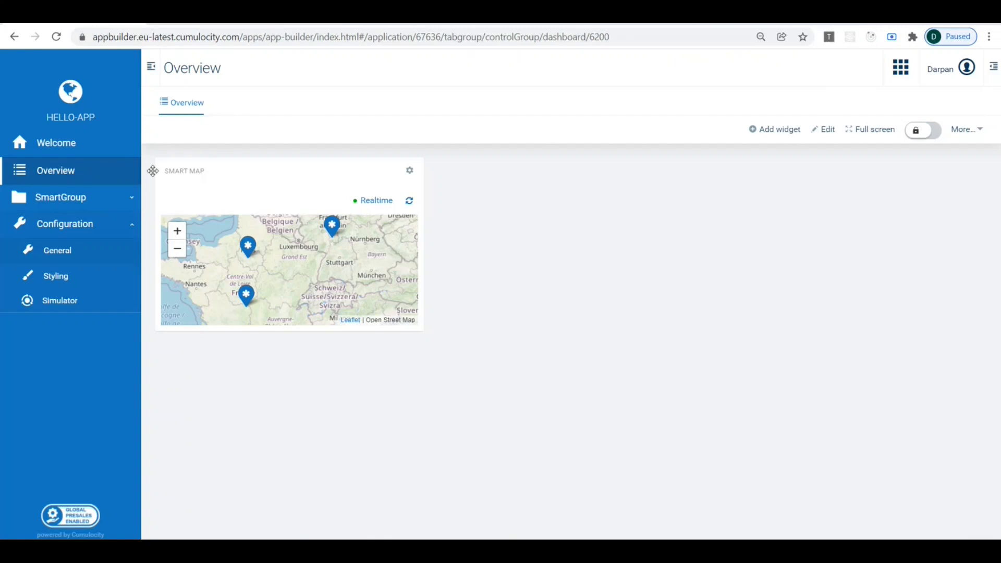
# Start a blank dashboard in the general application configuration with path measurement and visibility Tabs Only
pyautogui.click(78, 253)
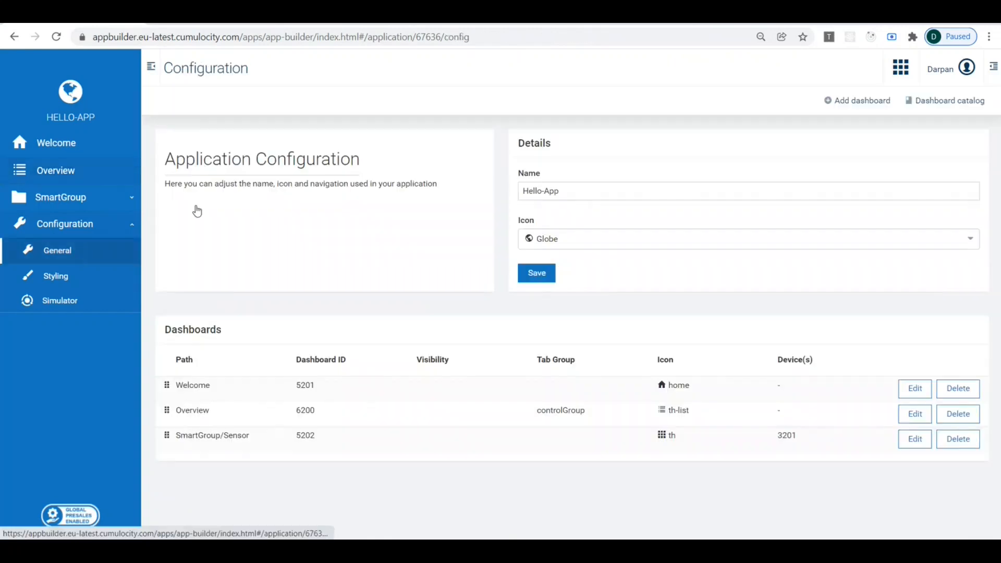
pyautogui.click(853, 101)
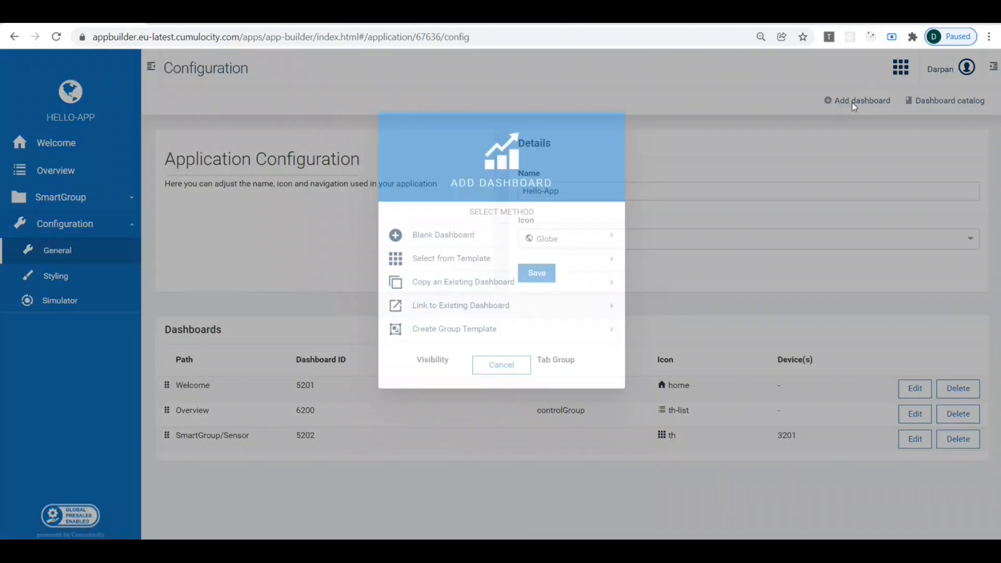
pyautogui.click(461, 282)
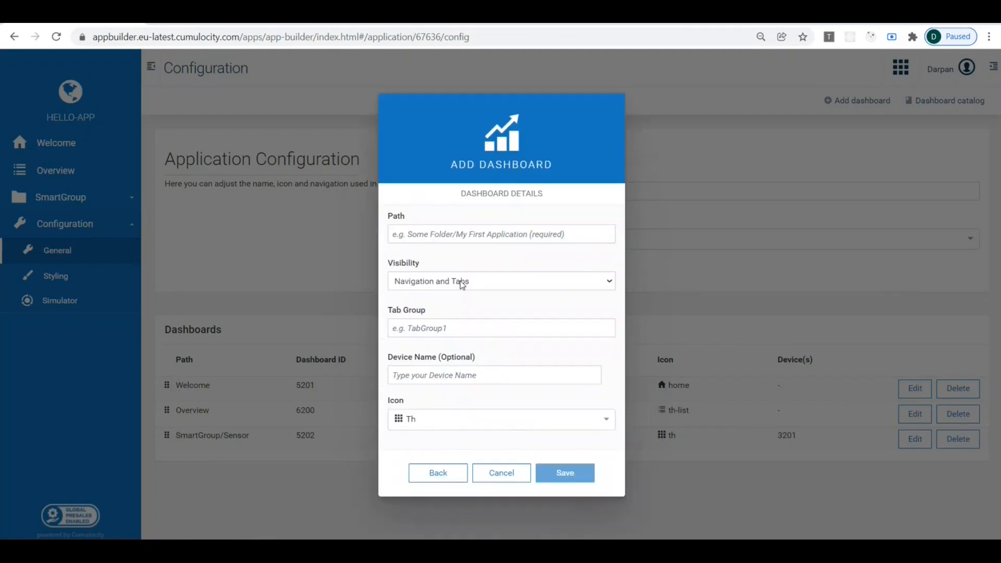
pyautogui.click(439, 234)
pyautogui.write('meas')
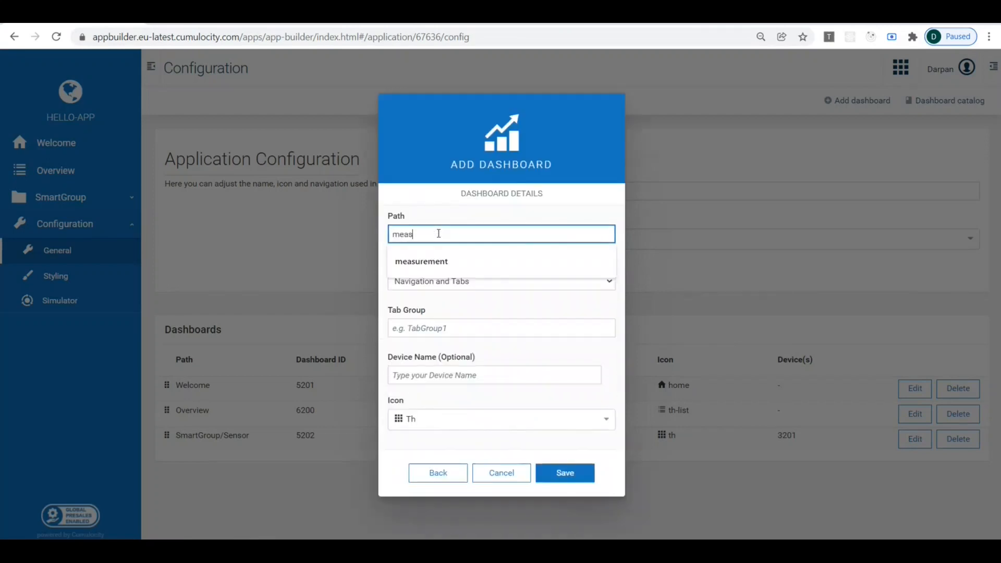
pyautogui.click(430, 261)
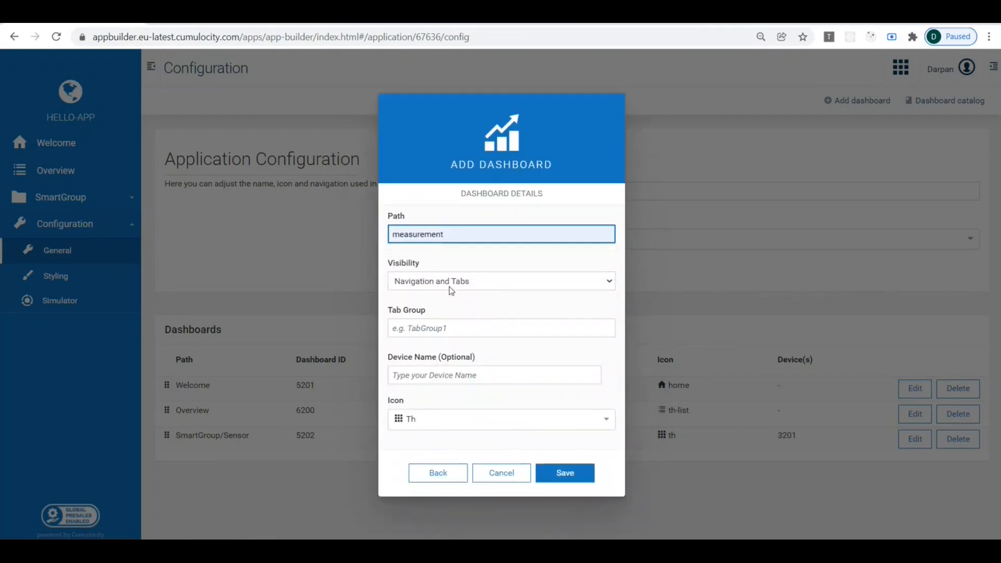
pyautogui.click(418, 284)
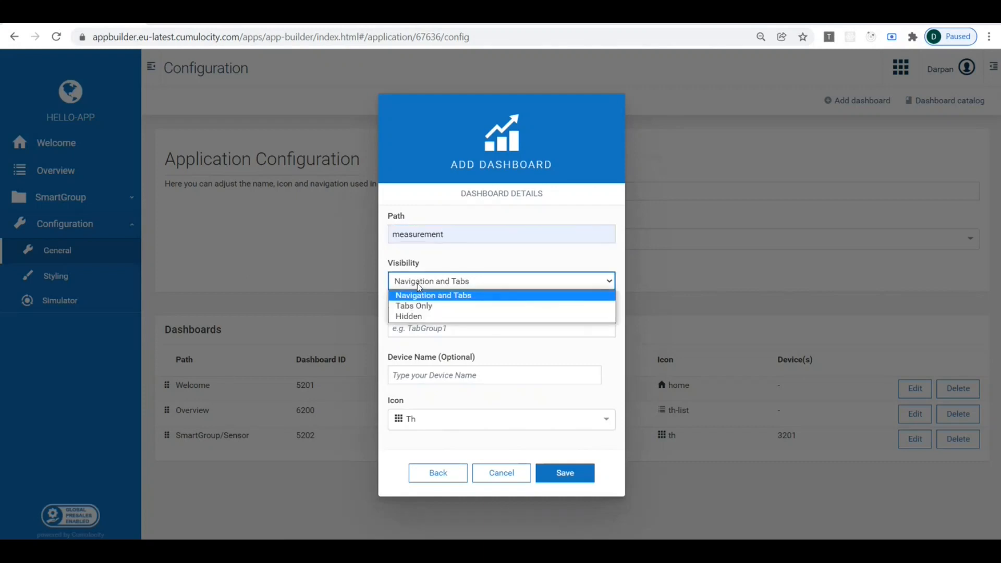
pyautogui.click(413, 306)
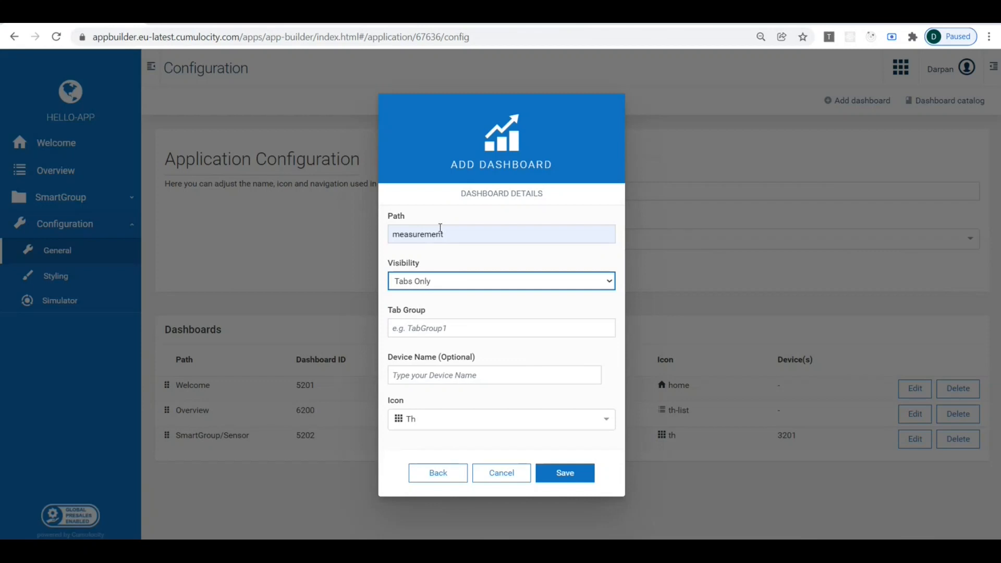
# Assign the new dashboard to the tab group controlGroup, choose the Area Chart icon and save it
pyautogui.click(436, 327)
pyautogui.click(423, 355)
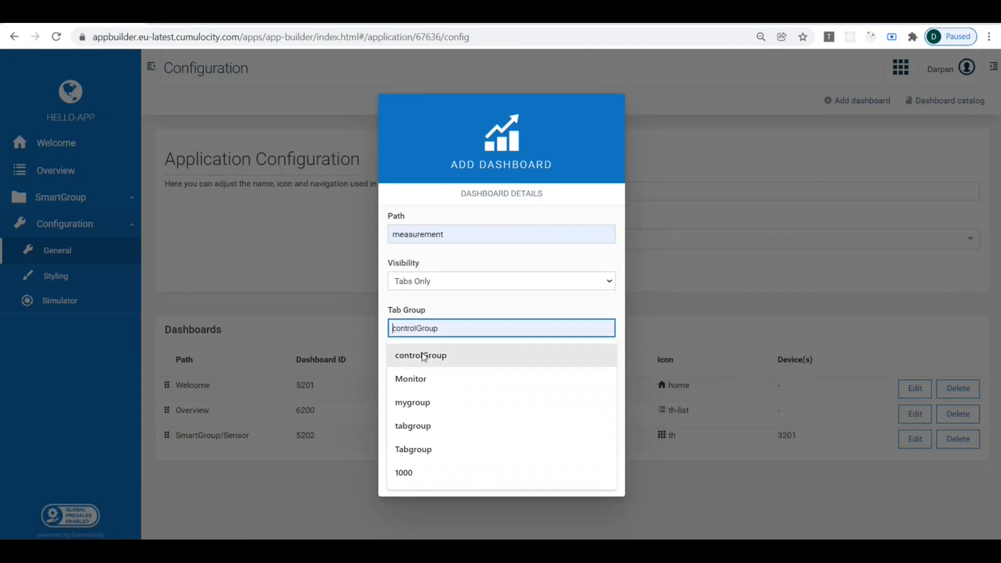
pyautogui.click(423, 354)
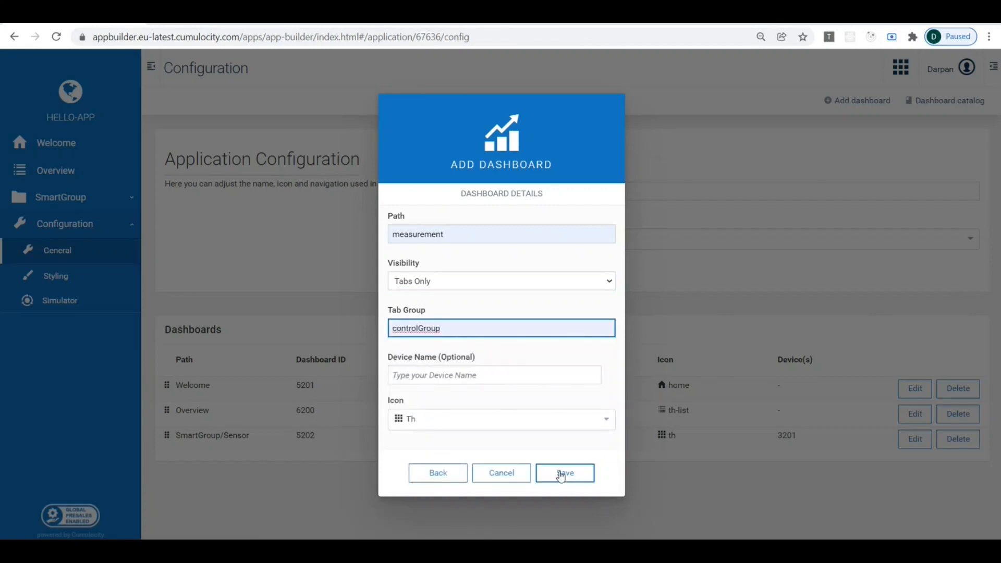
pyautogui.click(485, 419)
pyautogui.write('char')
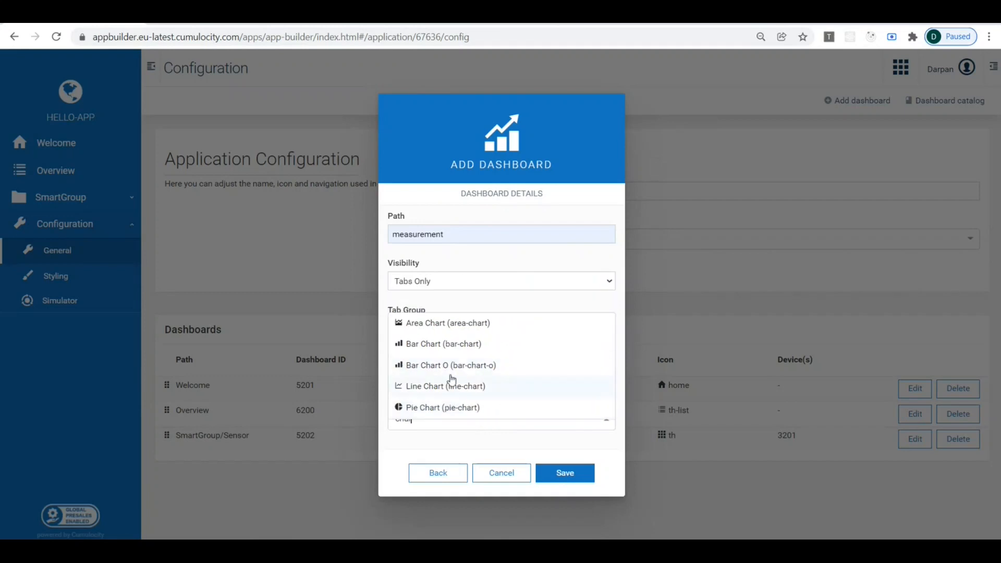
pyautogui.click(441, 323)
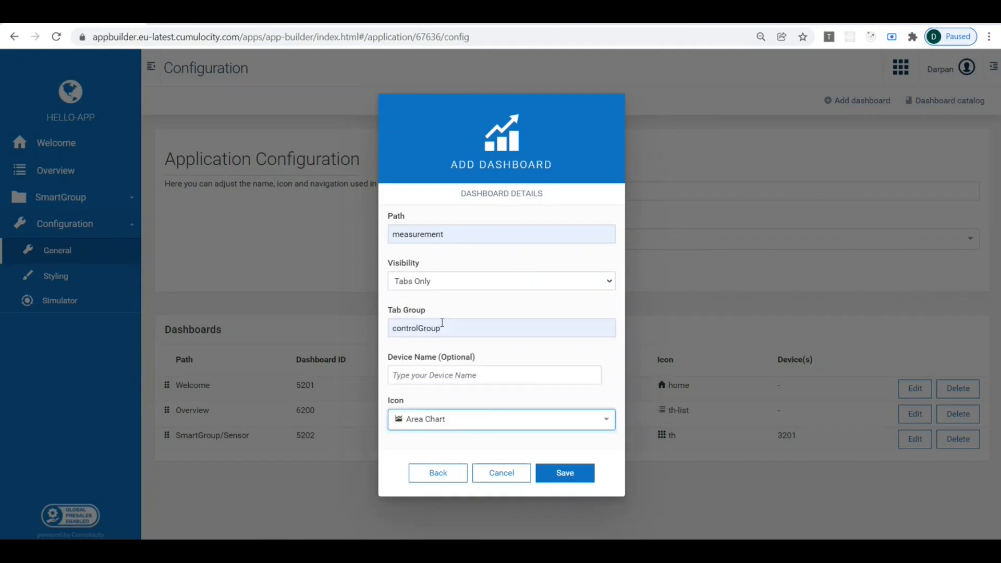
pyautogui.click(551, 475)
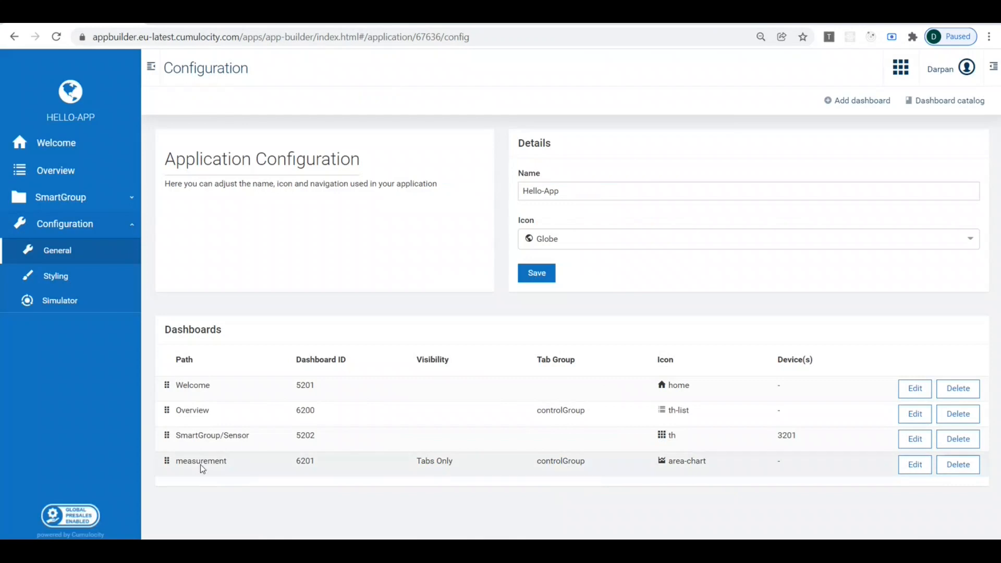
# Check the Overview and measurement tabs in the tab group and review the dashboards' tab group settings
pyautogui.click(60, 177)
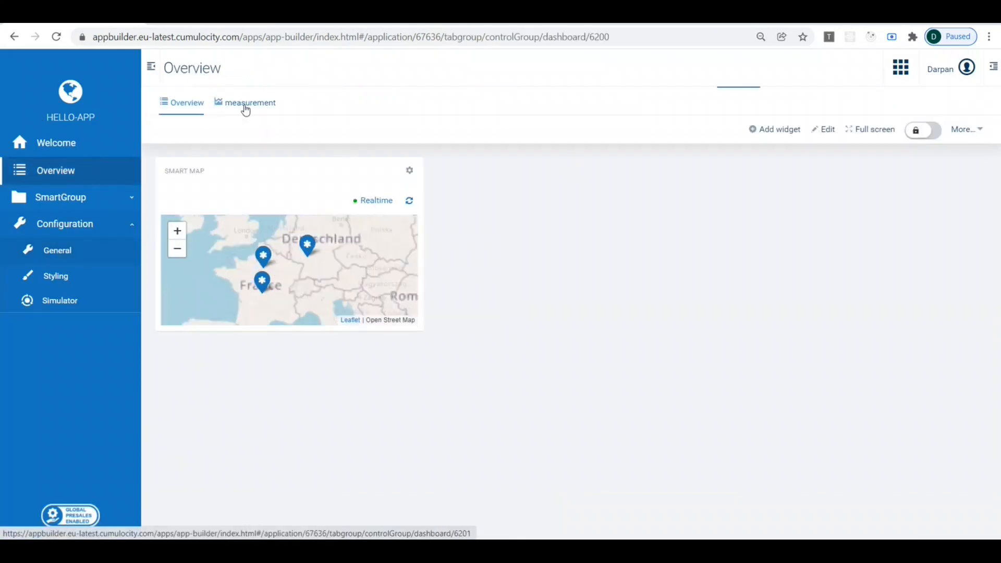
pyautogui.click(248, 106)
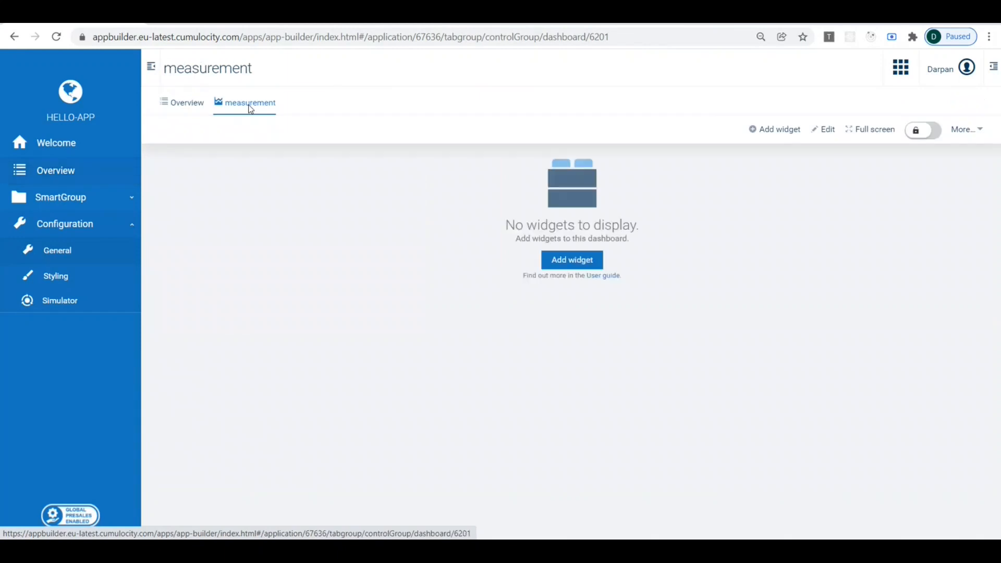
pyautogui.click(175, 105)
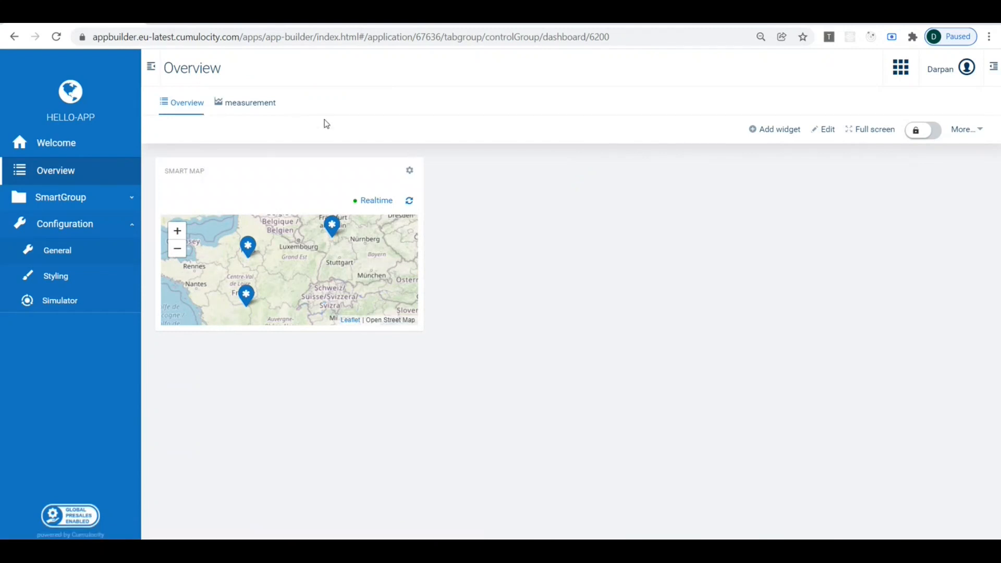
pyautogui.click(75, 262)
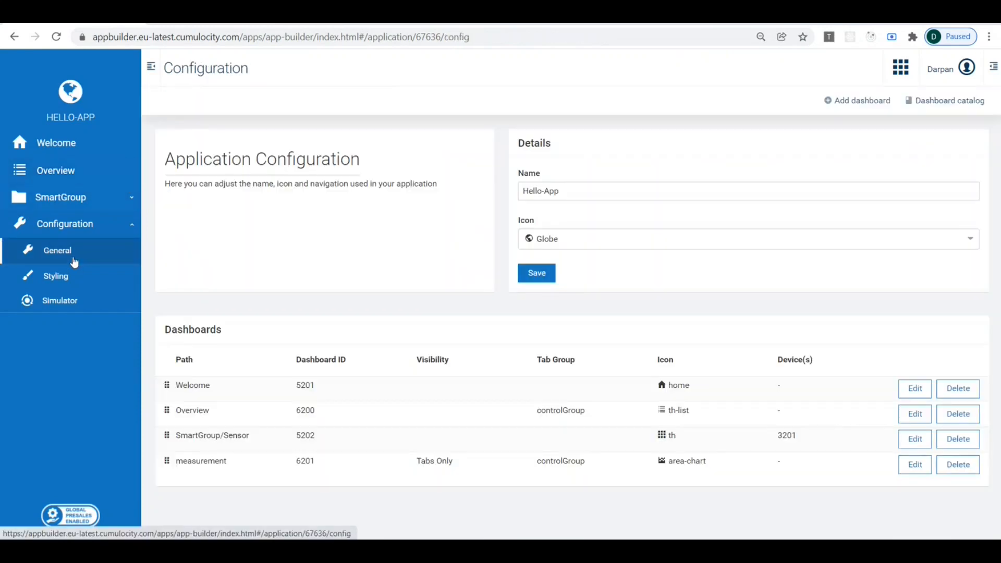
pyautogui.click(57, 184)
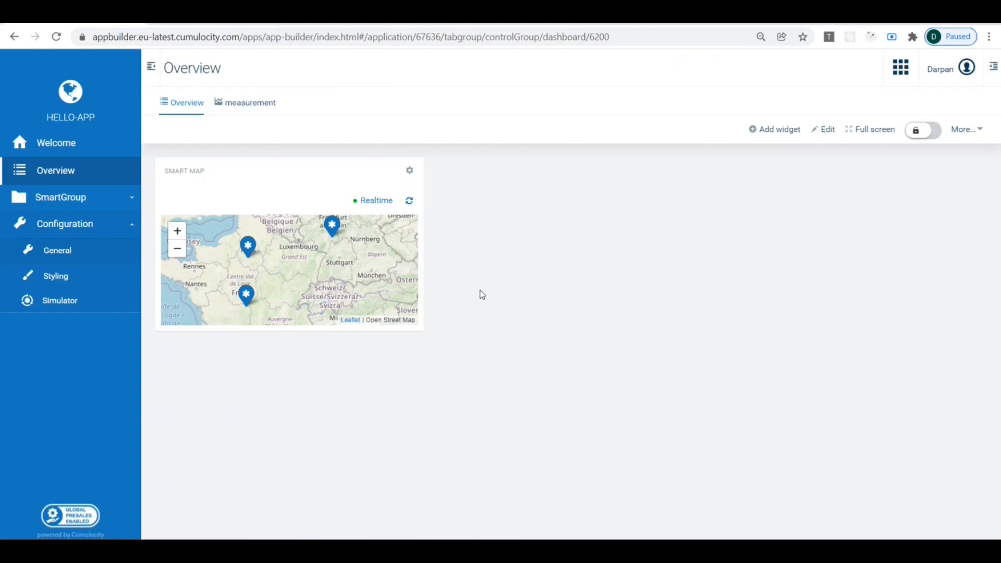
# Start adding a copy of an existing dashboard from the application configuration, using dashboard ID 6200 as the source
pyautogui.click(88, 253)
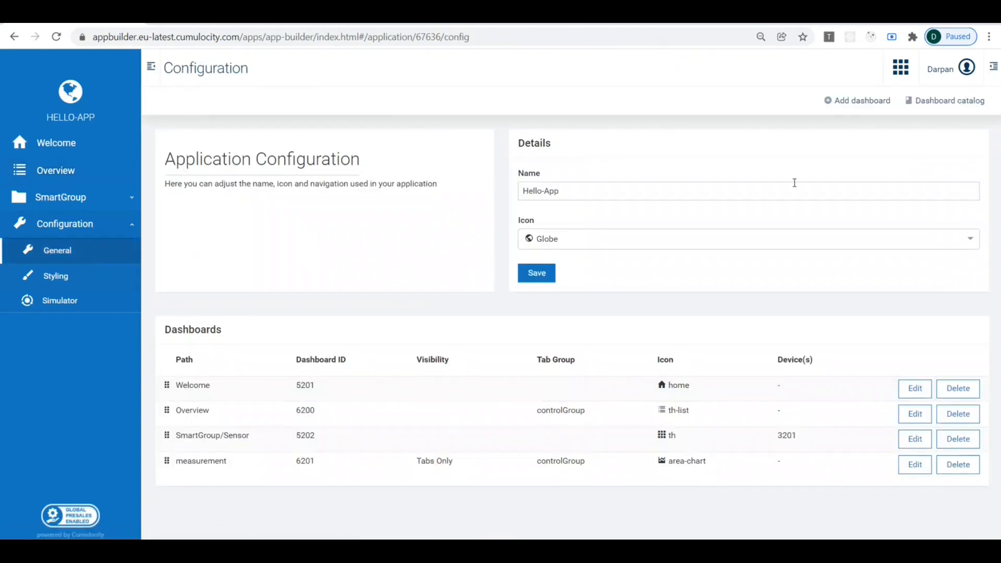
pyautogui.click(861, 100)
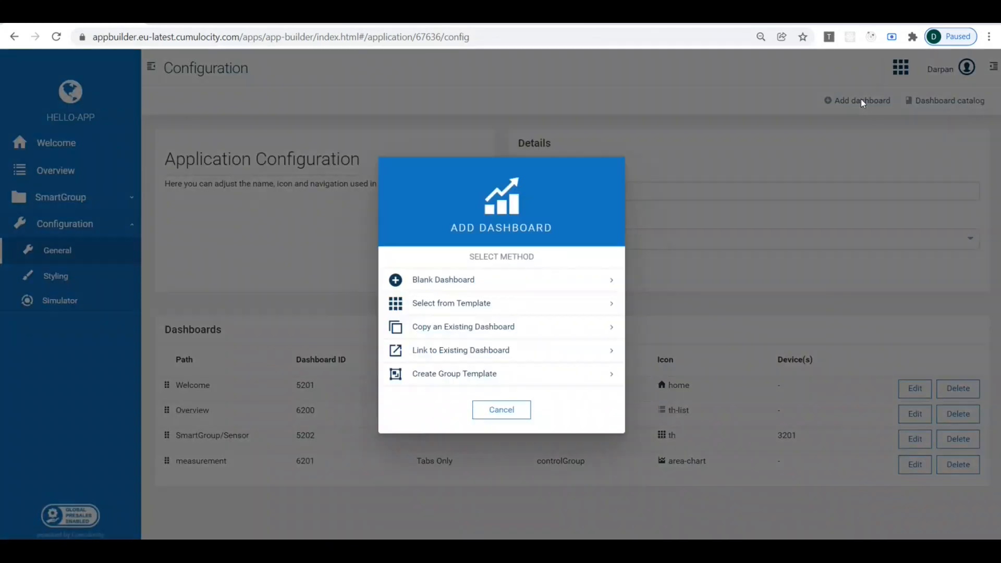
pyautogui.click(442, 329)
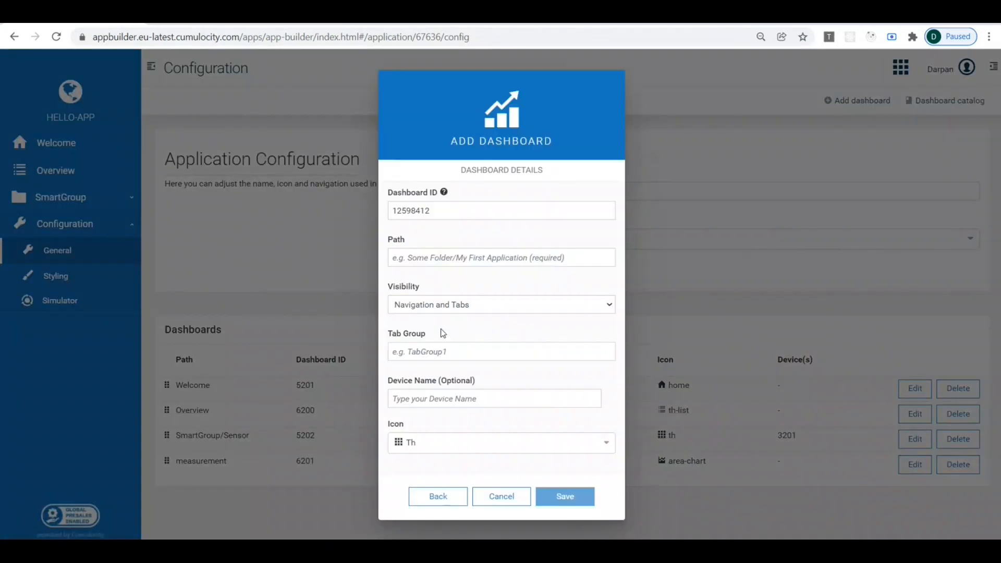
pyautogui.doubleClick(436, 212)
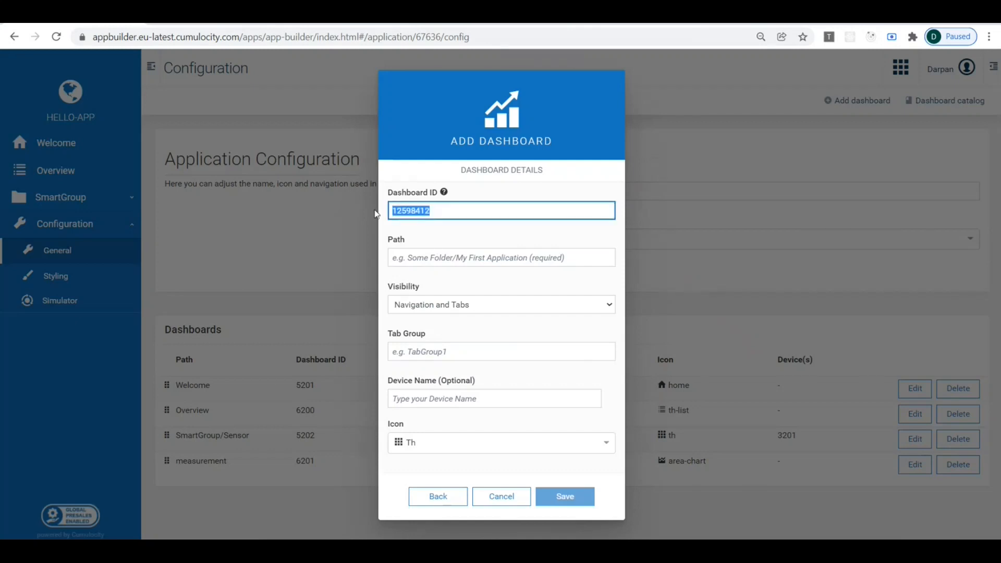
pyautogui.press('BackSpace')
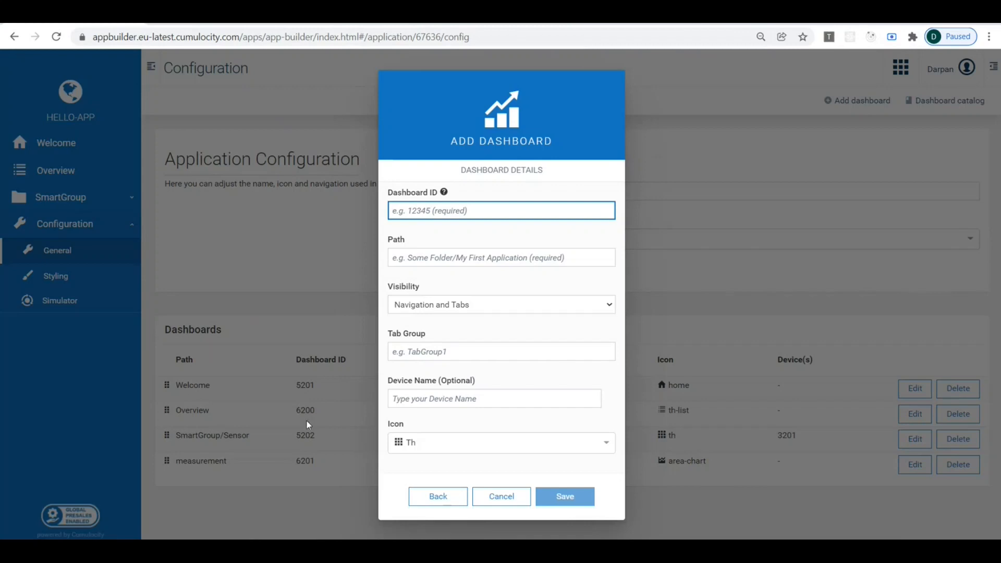
pyautogui.click(433, 211)
pyautogui.write('62000')
# Set the copied dashboard's path to Overview-2 and save it
pyautogui.click(432, 252)
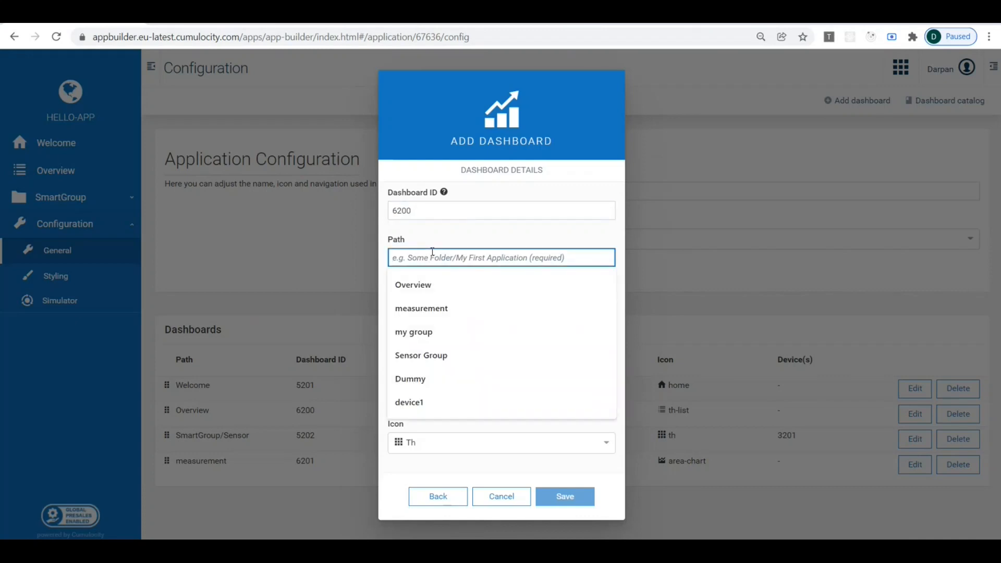
pyautogui.write('Ove')
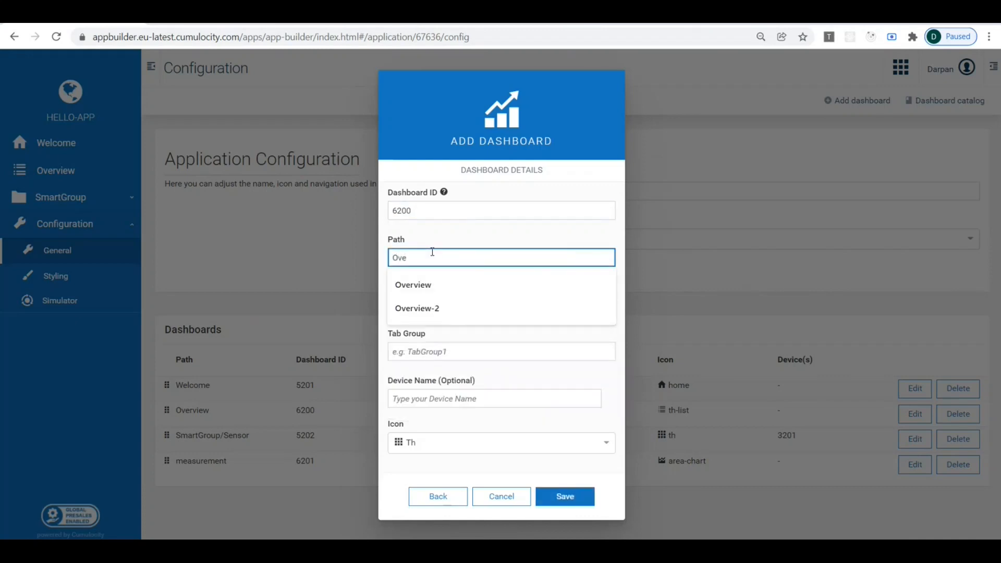
pyautogui.press('Down')
pyautogui.press('Down')
pyautogui.press('Return')
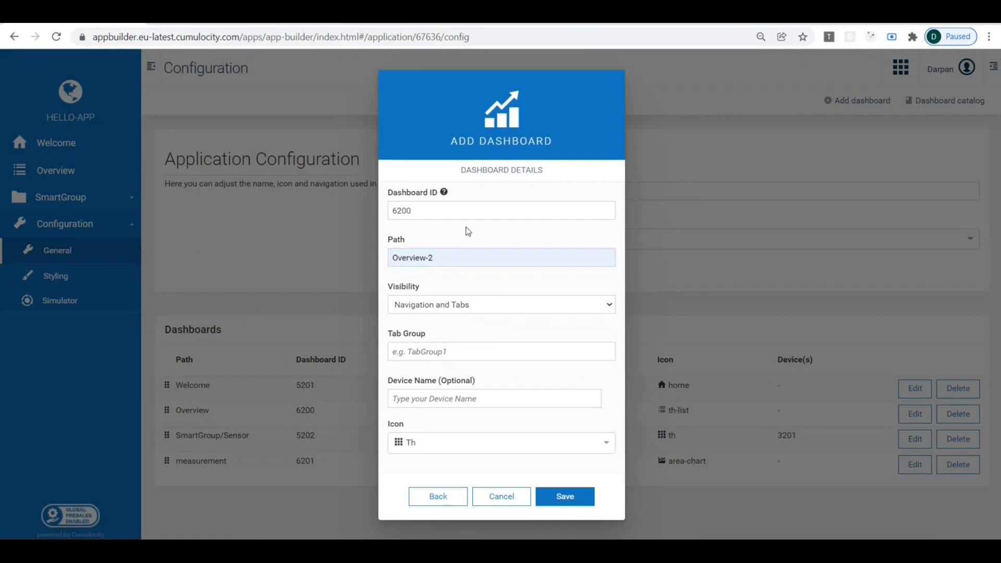
pyautogui.click(552, 496)
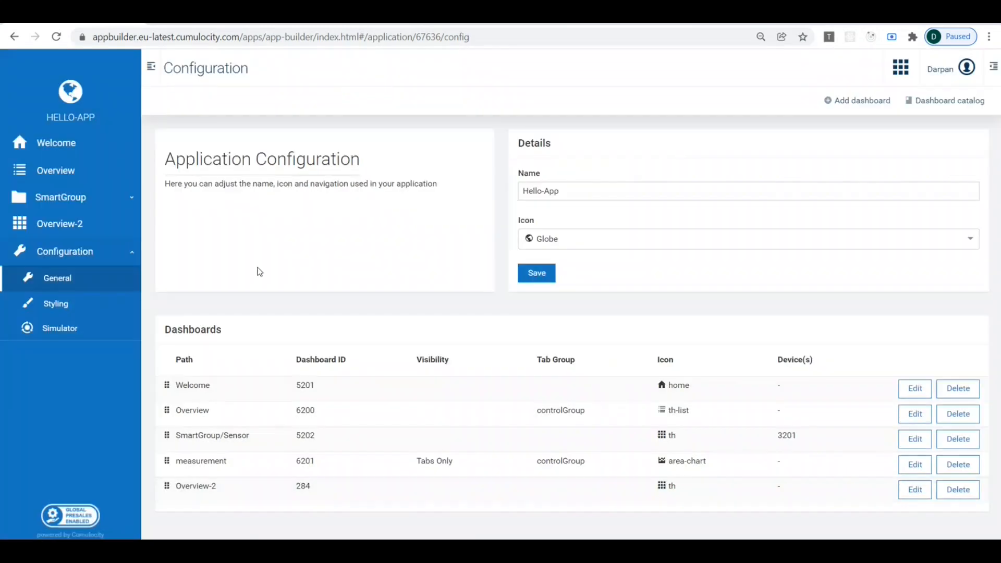
# View the Overview-2 dashboard and compare its contents with the original Overview dashboard
pyautogui.click(58, 232)
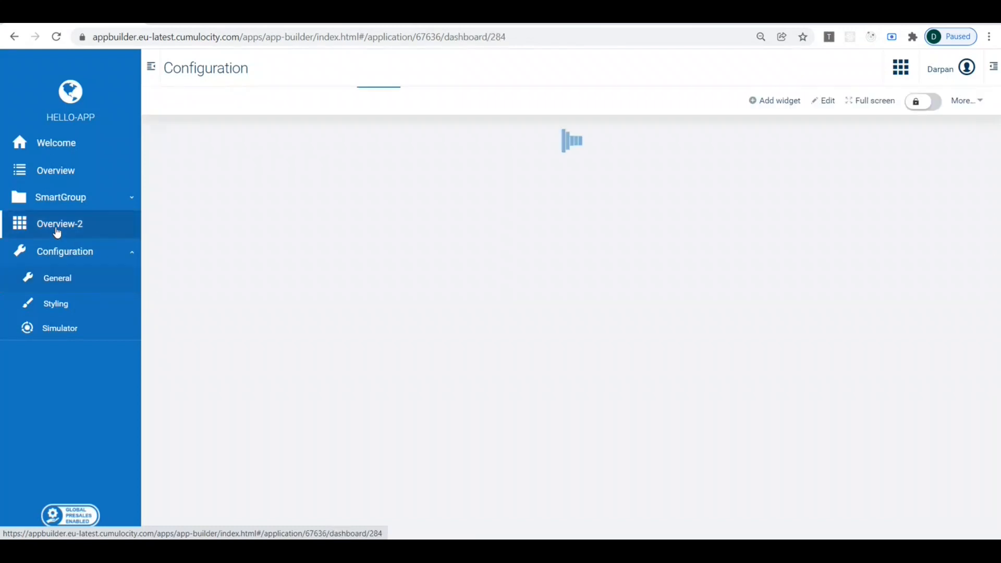
pyautogui.click(61, 173)
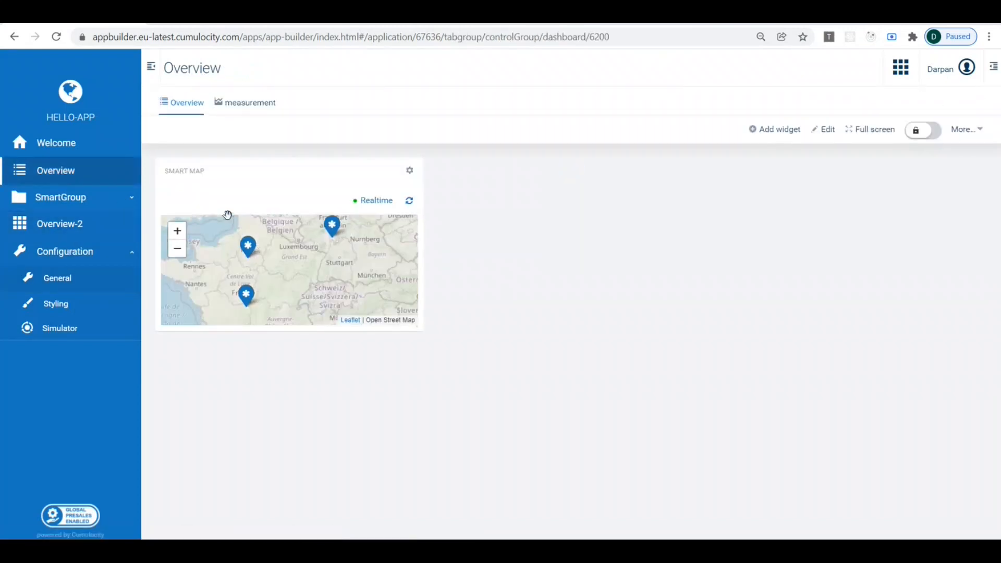
pyautogui.click(75, 229)
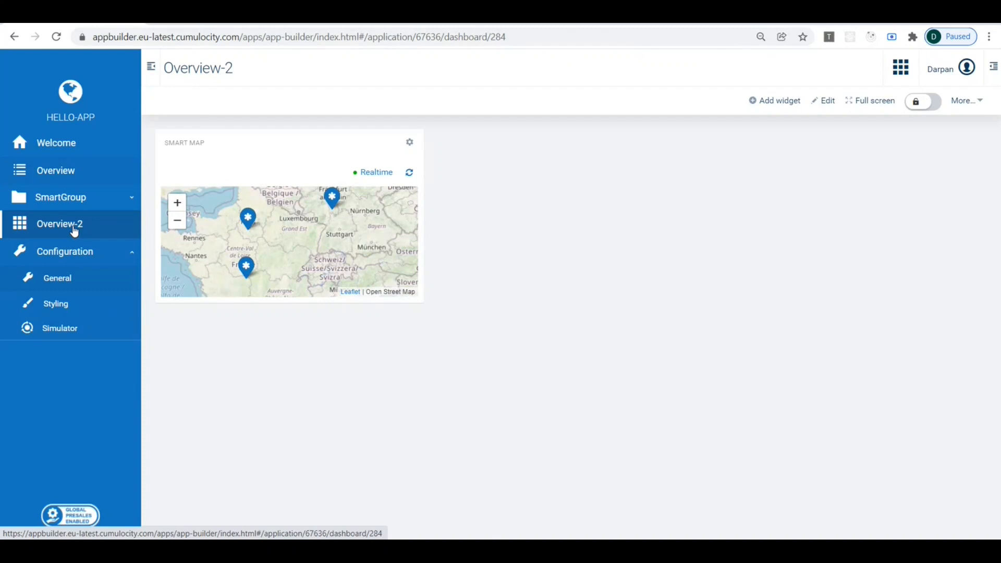
# Reorder the configured dashboards by moving Overview-2 directly below Overview, then placing SmartGroup/Sensor above Overview-2
pyautogui.click(65, 283)
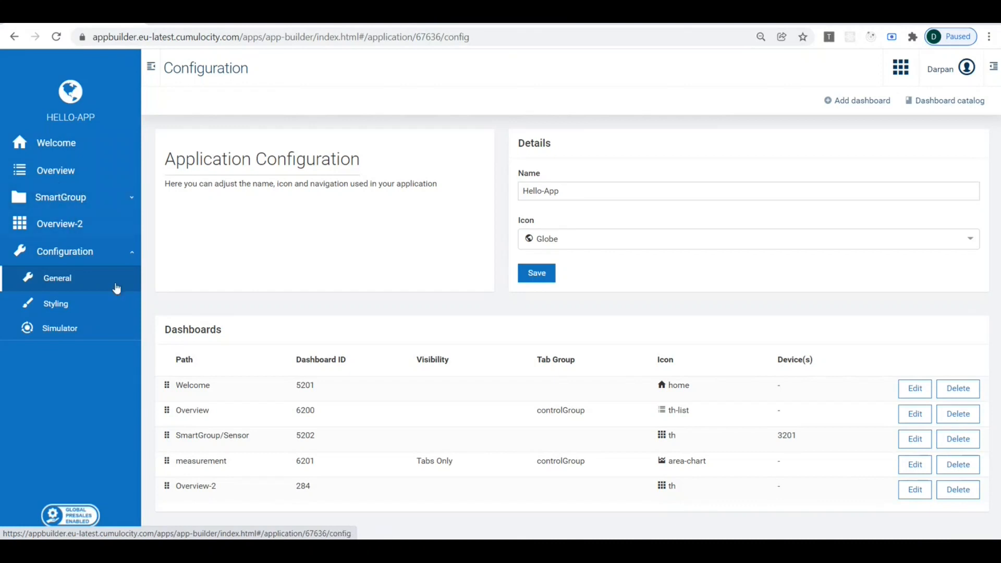
pyautogui.moveTo(168, 486); pyautogui.dragTo(167, 430)
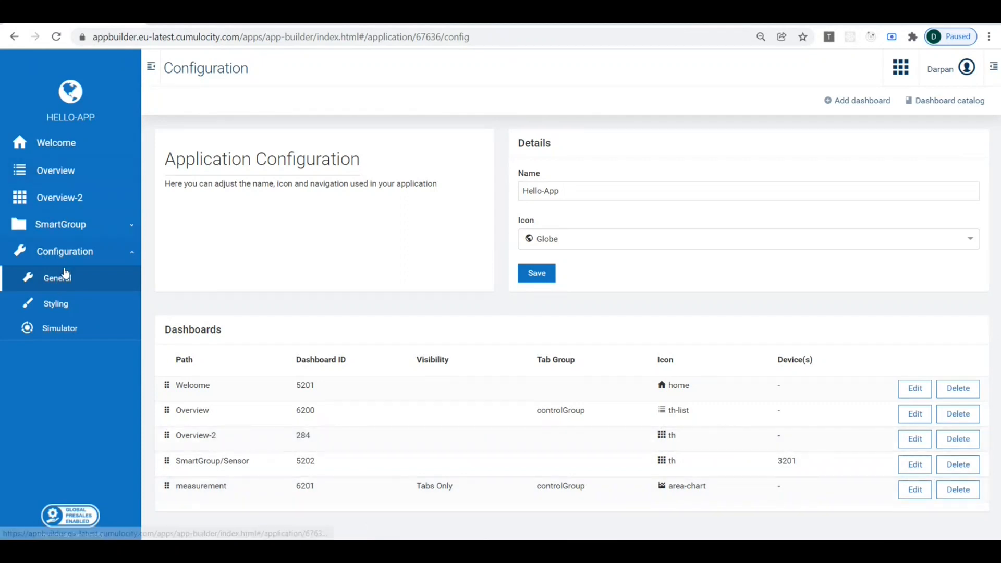
pyautogui.moveTo(178, 464); pyautogui.dragTo(176, 427)
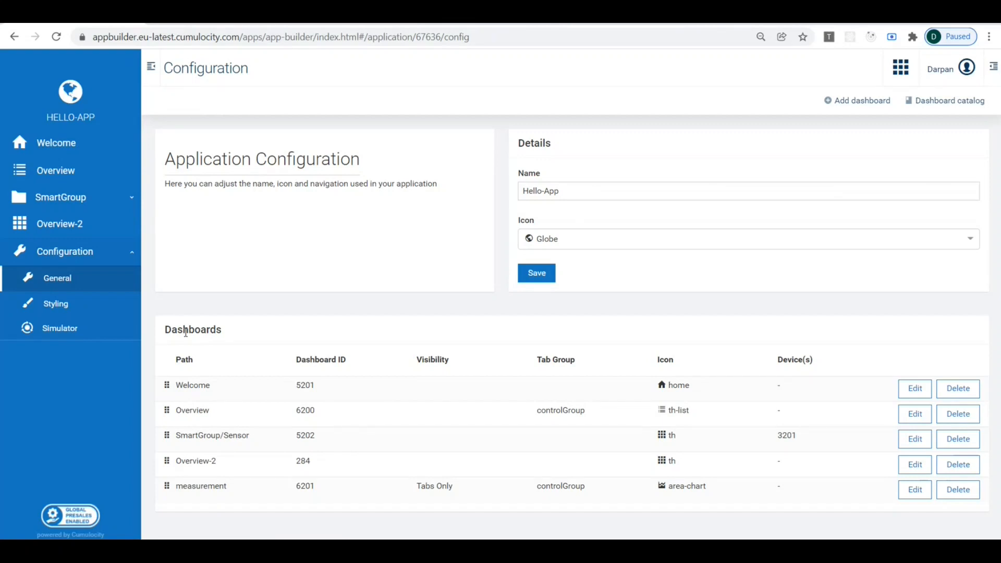
# Start adding a group template dashboard with the path Sensor Group, keeping its tab group as None
pyautogui.click(865, 102)
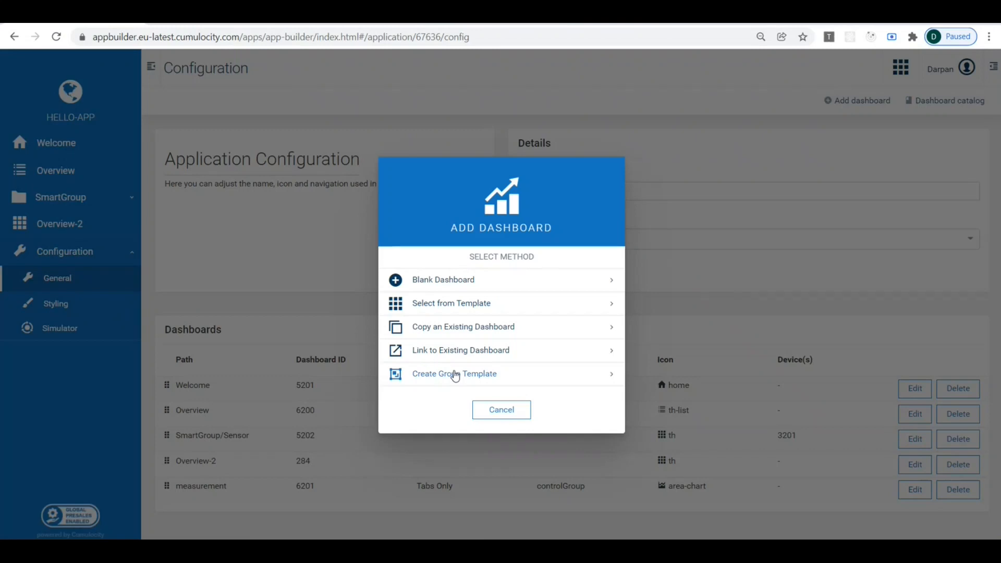
pyautogui.click(455, 375)
pyautogui.click(432, 233)
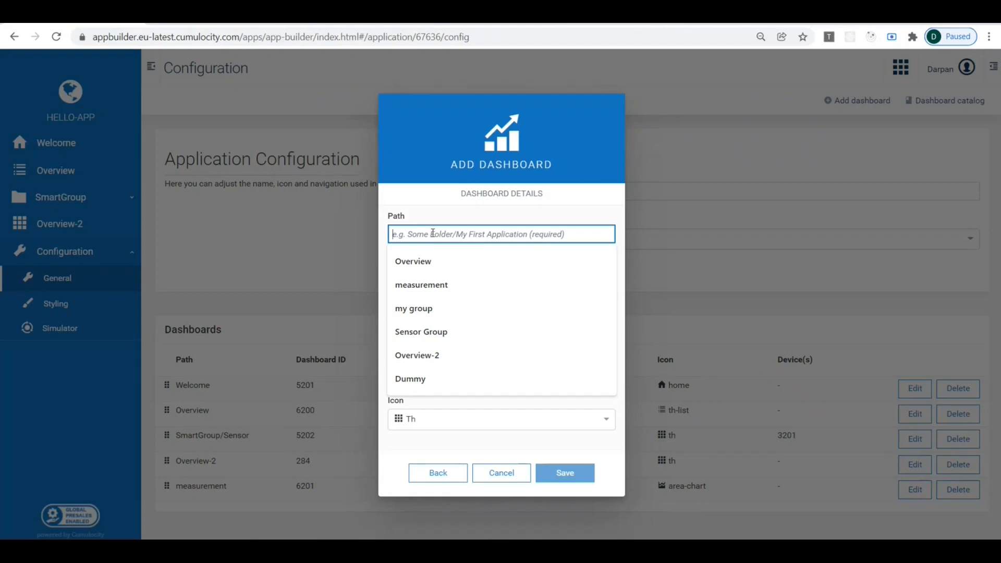
pyautogui.write('S')
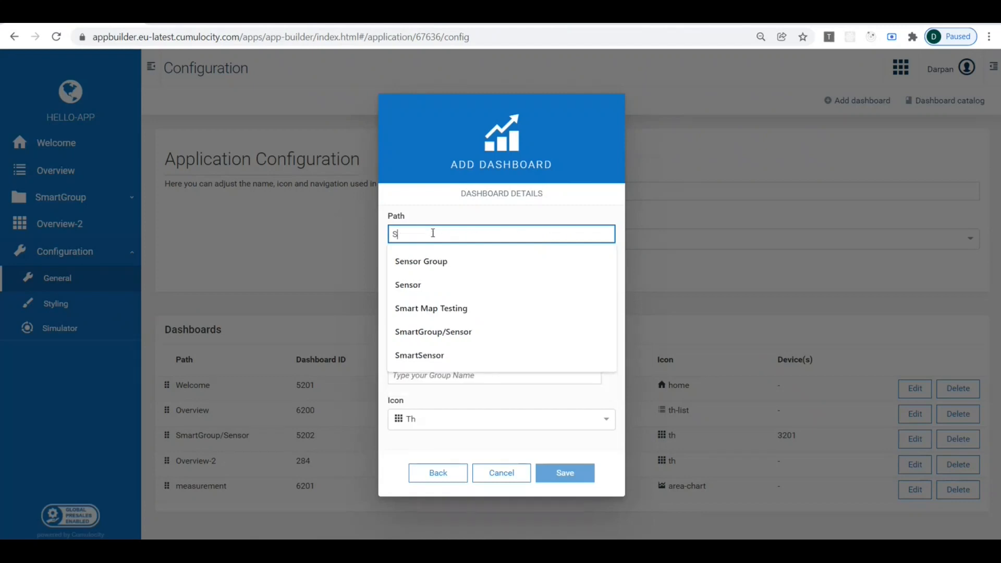
pyautogui.write('enso')
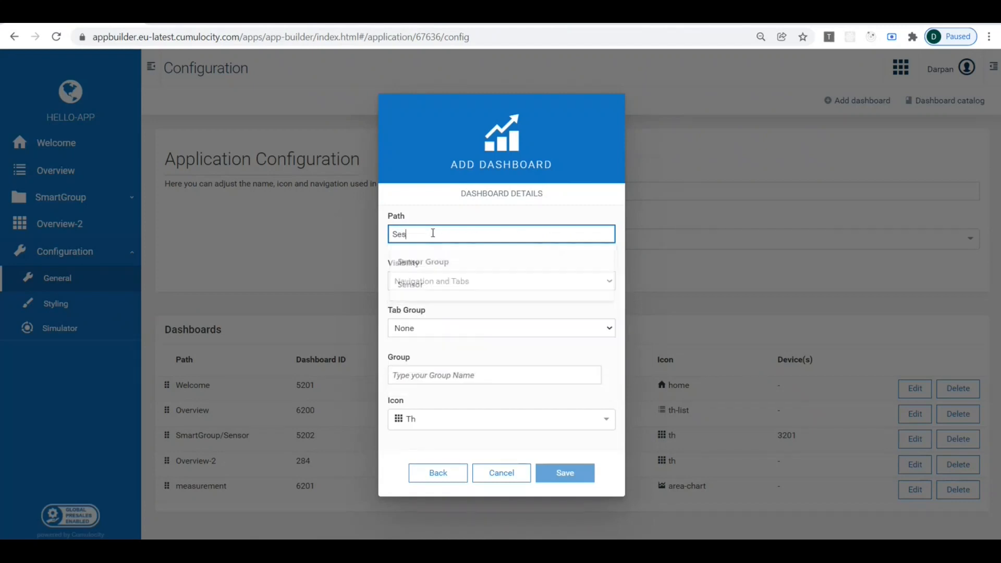
pyautogui.write('r Group')
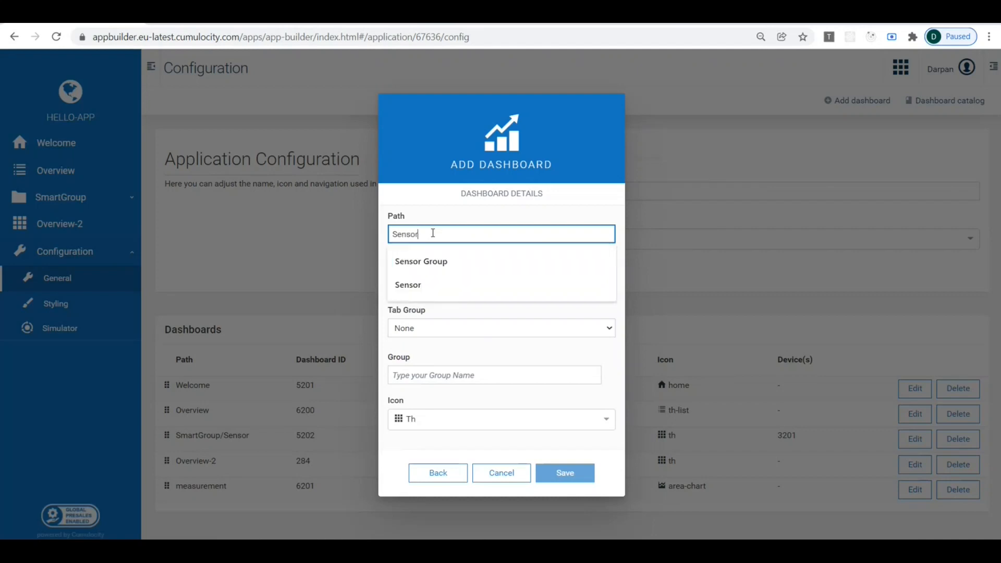
pyautogui.click(417, 326)
pyautogui.click(415, 326)
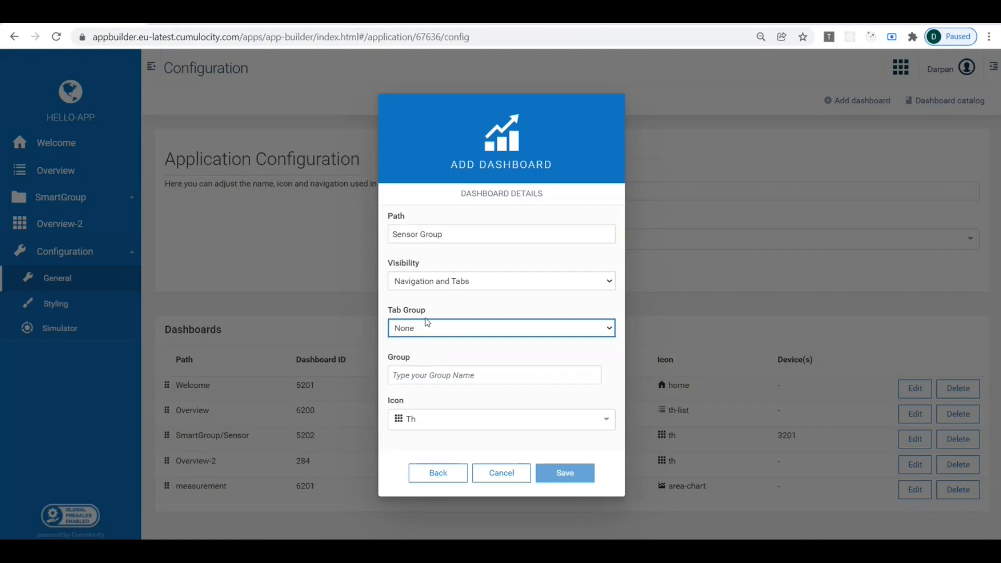
# Assign the smartSensor group to the Sensor Group template dashboard and save it
pyautogui.click(418, 376)
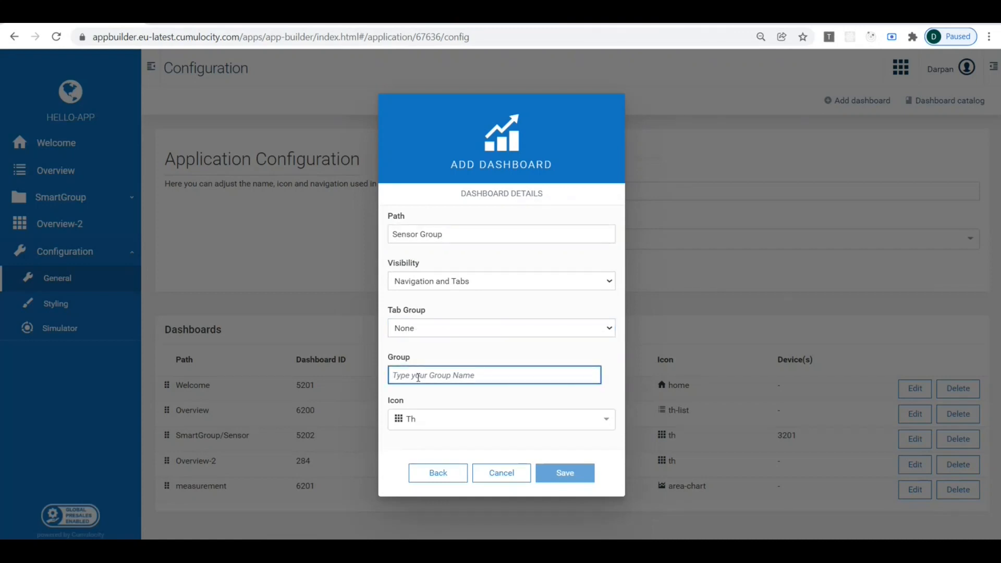
pyautogui.write('Sen')
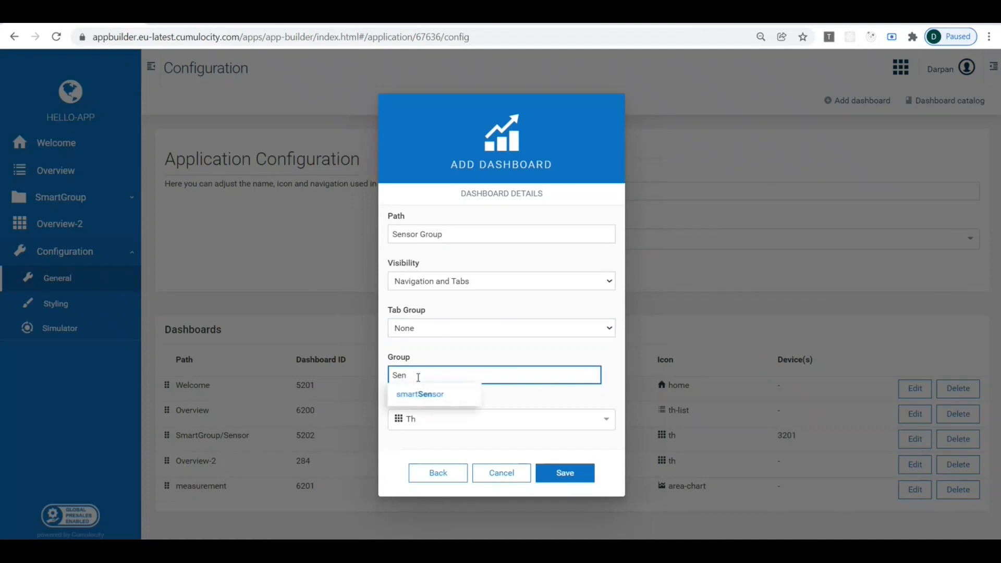
pyautogui.click(420, 395)
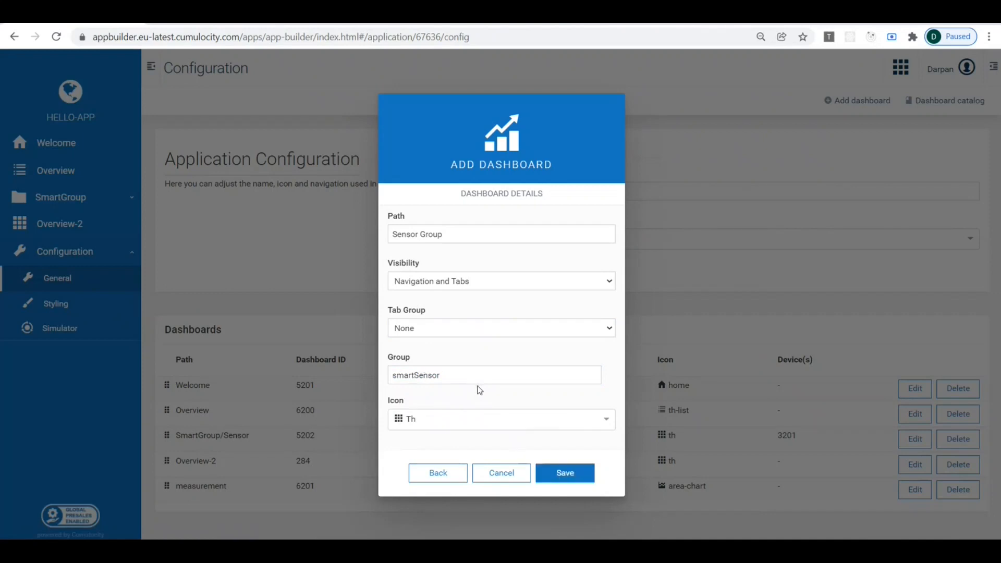
pyautogui.click(564, 475)
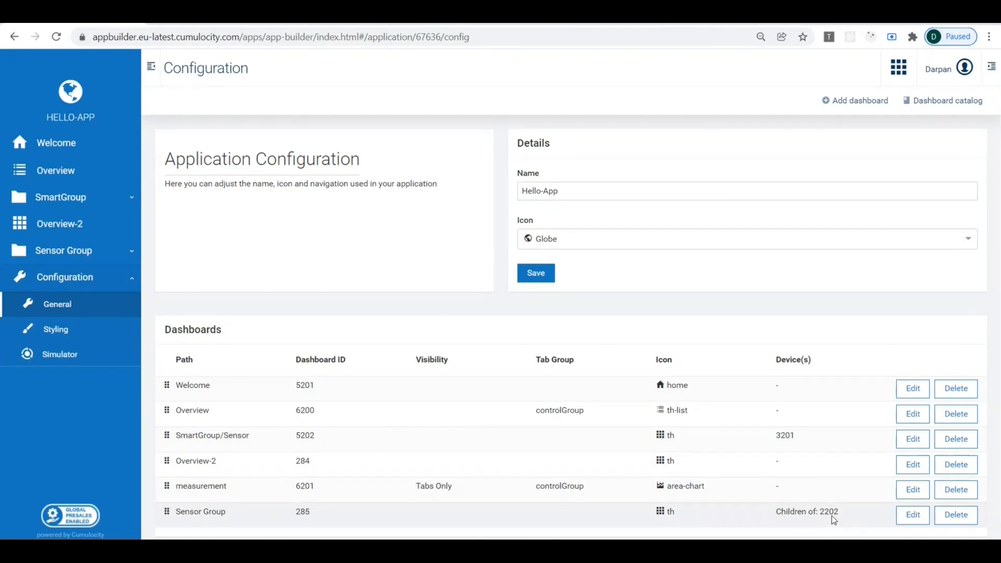
# Expand the Sensor Group folder and view the smartSensor-1 and smartSensor-2 dashboards
pyautogui.click(83, 252)
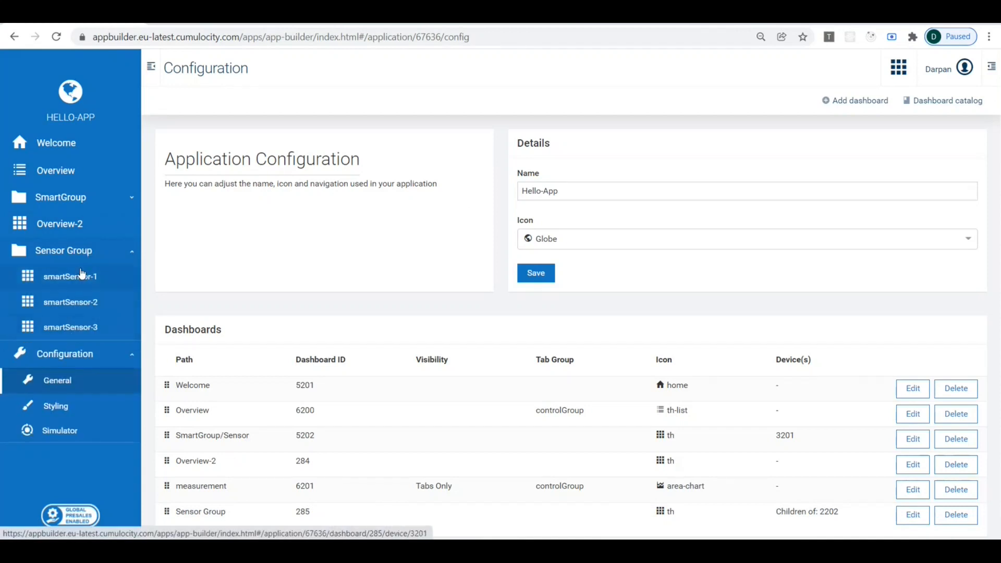
pyautogui.click(78, 285)
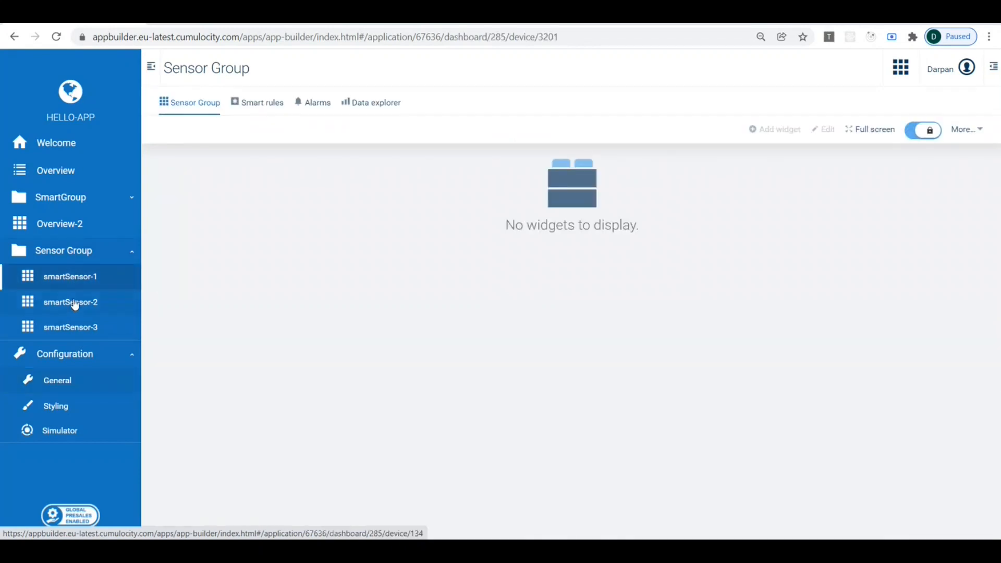
pyautogui.click(74, 301)
pyautogui.click(84, 278)
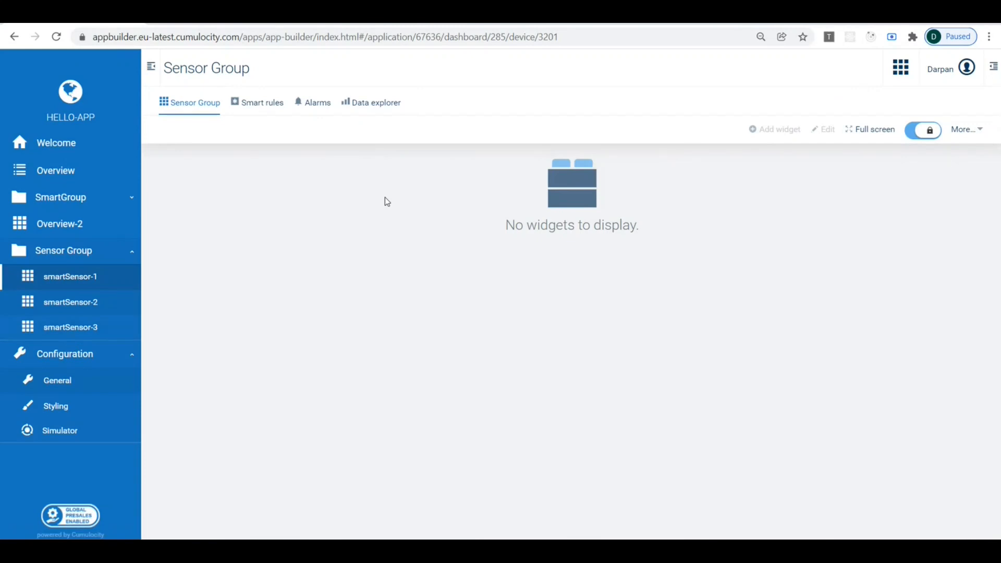
# Unlock the smartSensor-1 dashboard and add a Smart Map widget targeting smartSensor-1 with the Outdoor Map type
pyautogui.click(927, 136)
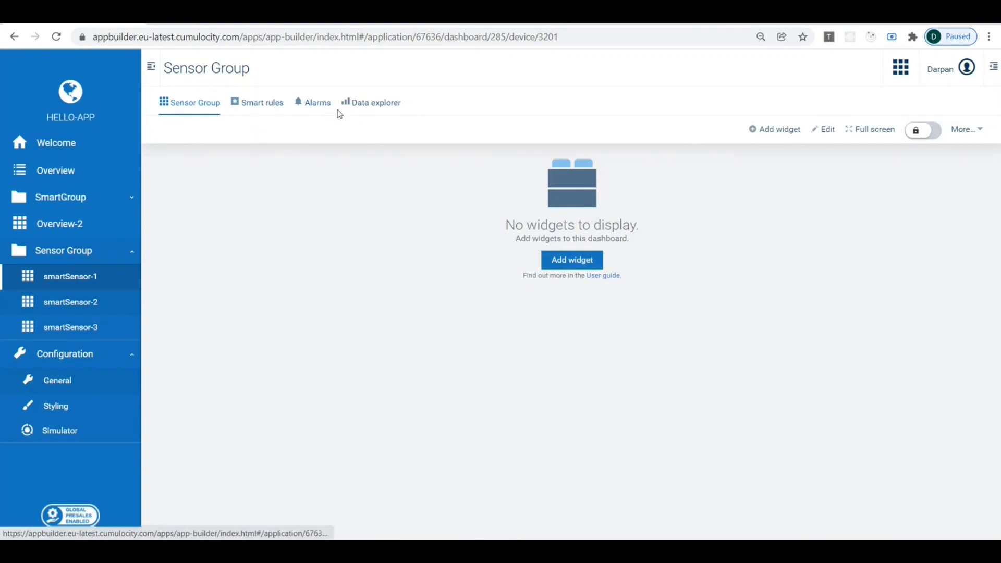
pyautogui.click(556, 263)
pyautogui.click(334, 154)
pyautogui.write('smart')
pyautogui.click(297, 237)
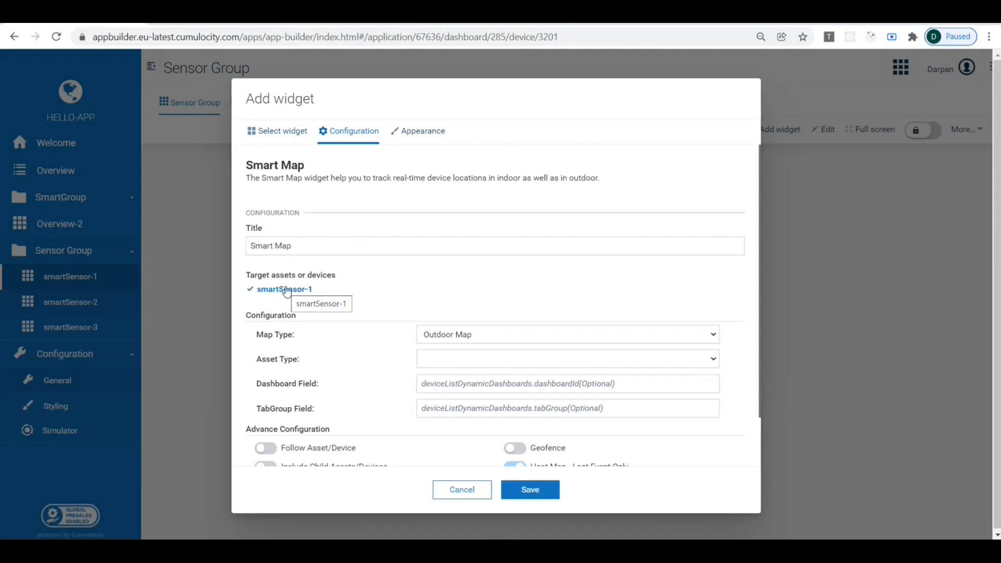
pyautogui.click(529, 490)
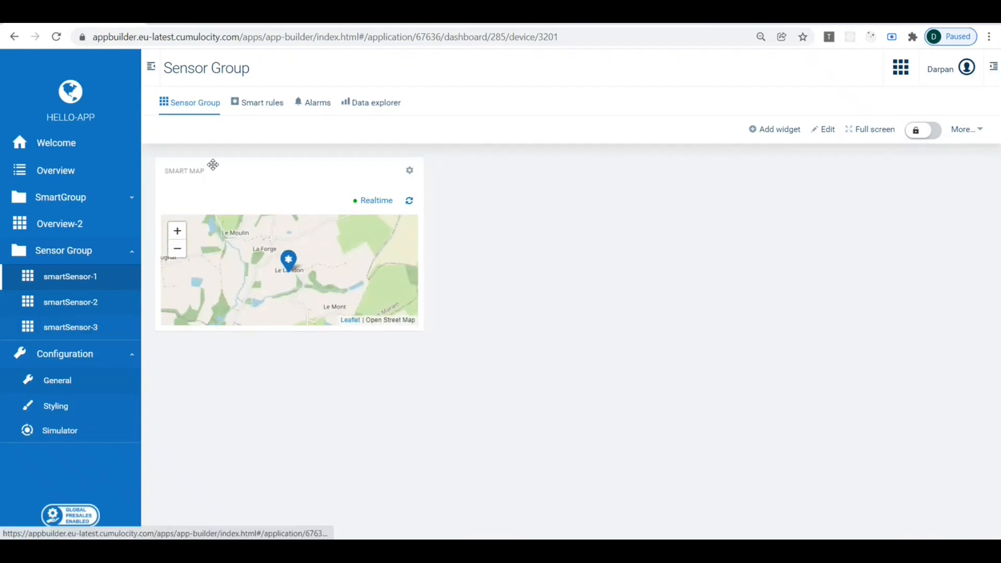
# Check the Smart Map and its device marker on smartSensor-2, compare it with smartSensor-1, and collapse the Sensor Group folder
pyautogui.click(64, 302)
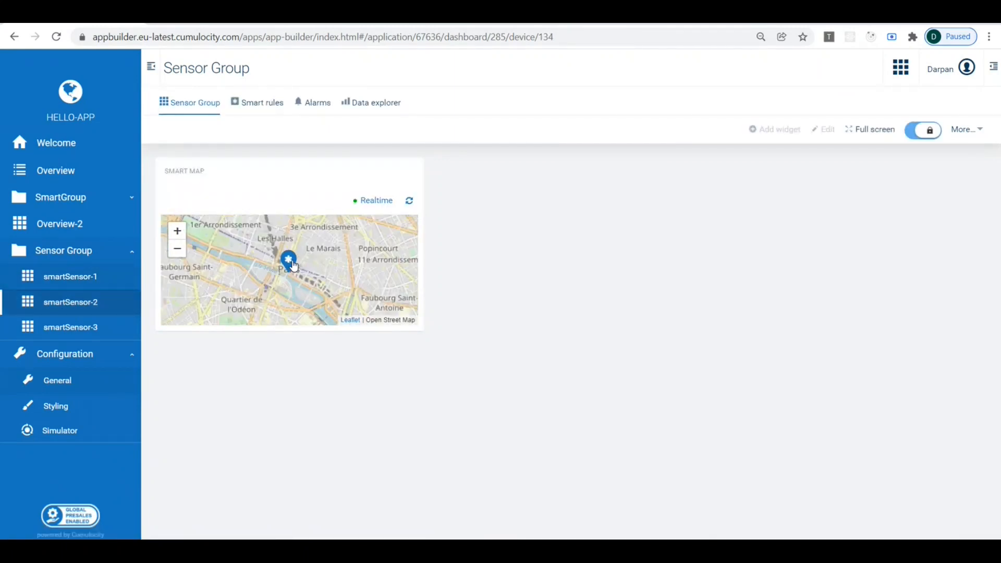
pyautogui.click(290, 263)
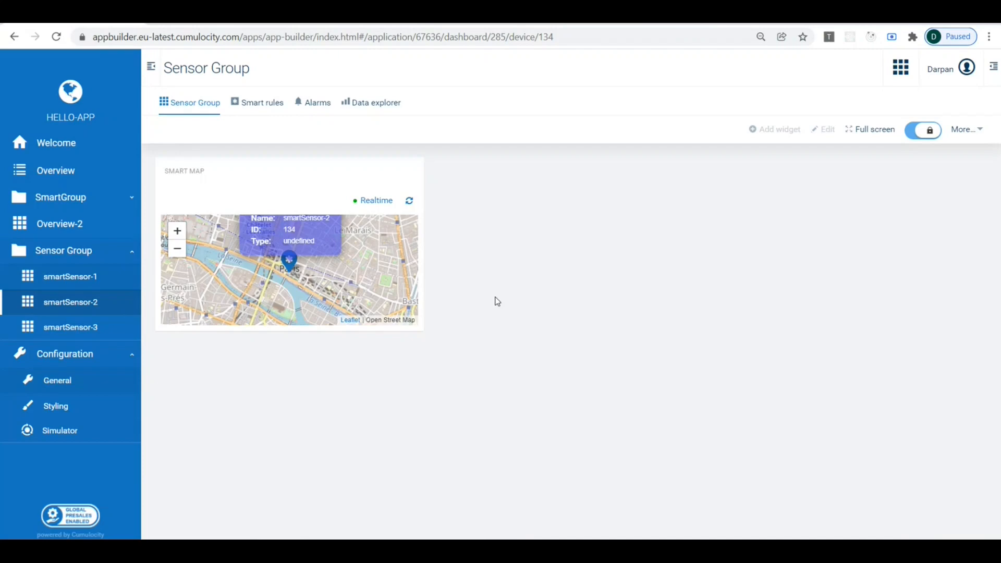
pyautogui.click(74, 285)
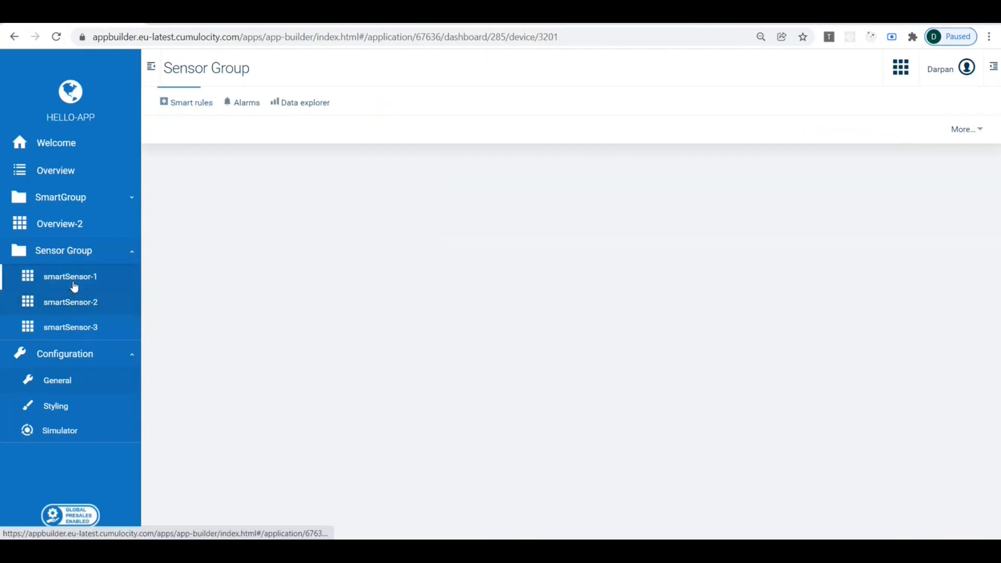
pyautogui.click(118, 253)
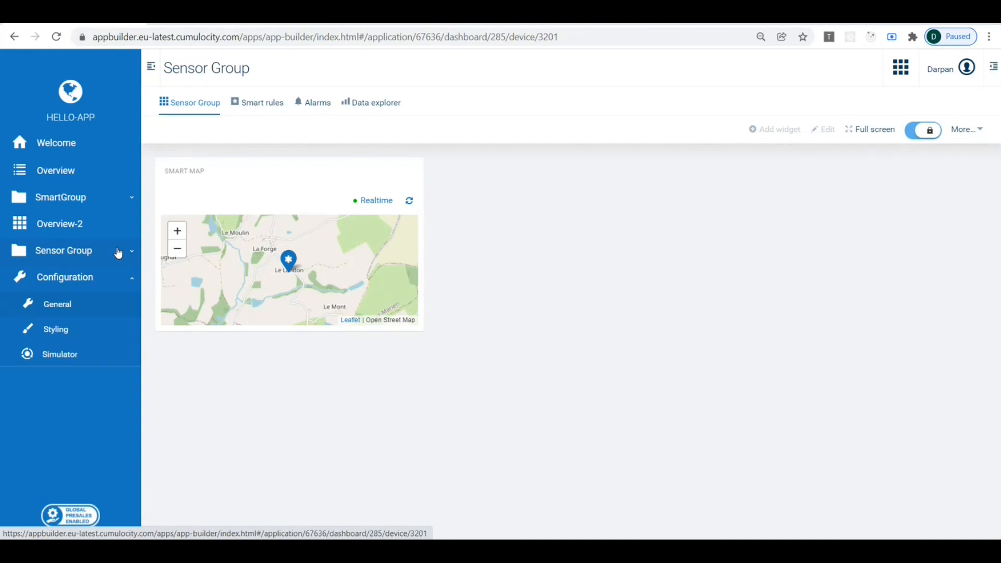
# Enable custom application styling and load logo.PNG from the Demo folder as the application logo
pyautogui.click(62, 341)
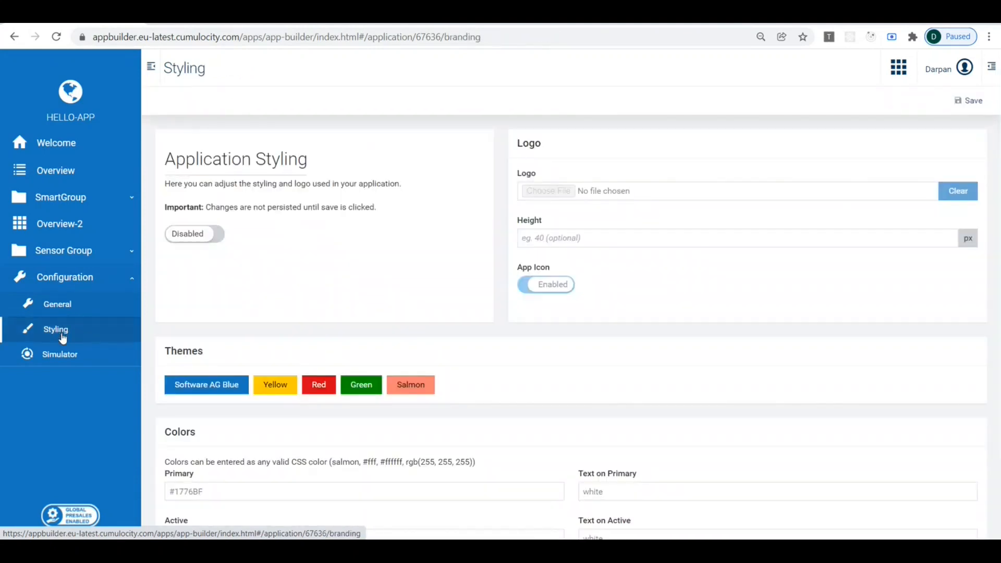
pyautogui.click(183, 238)
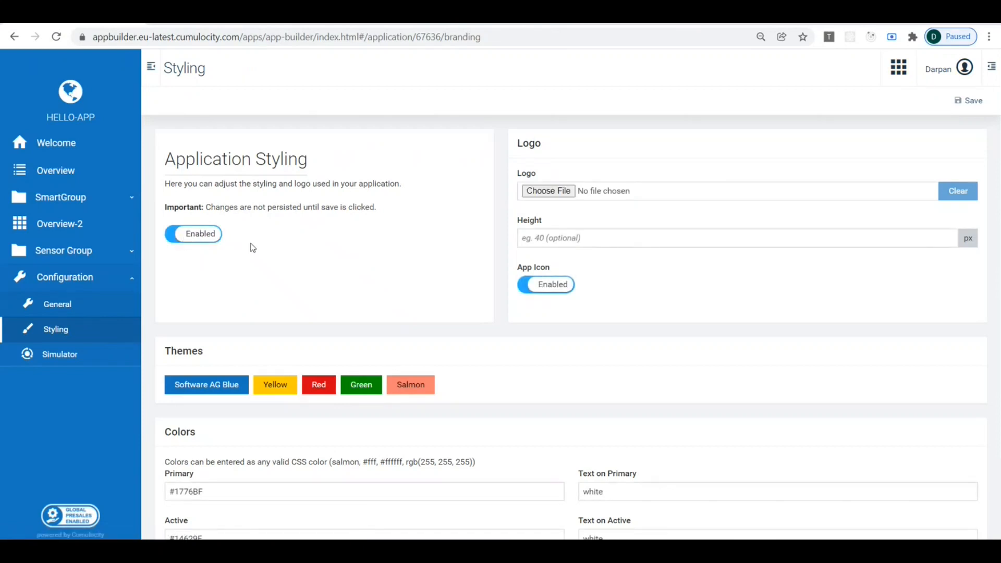
pyautogui.click(547, 191)
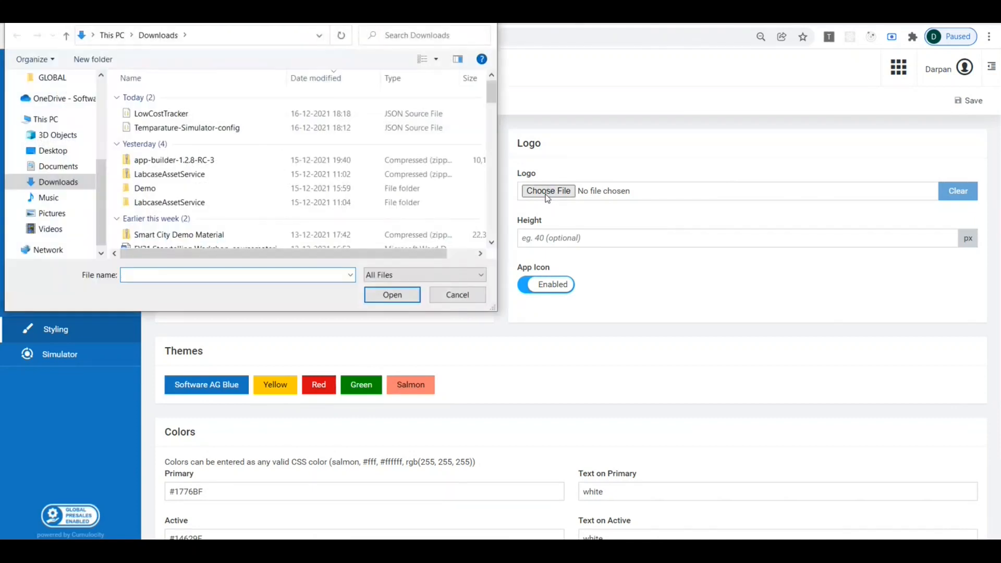
pyautogui.doubleClick(155, 188)
pyautogui.click(380, 129)
pyautogui.click(395, 296)
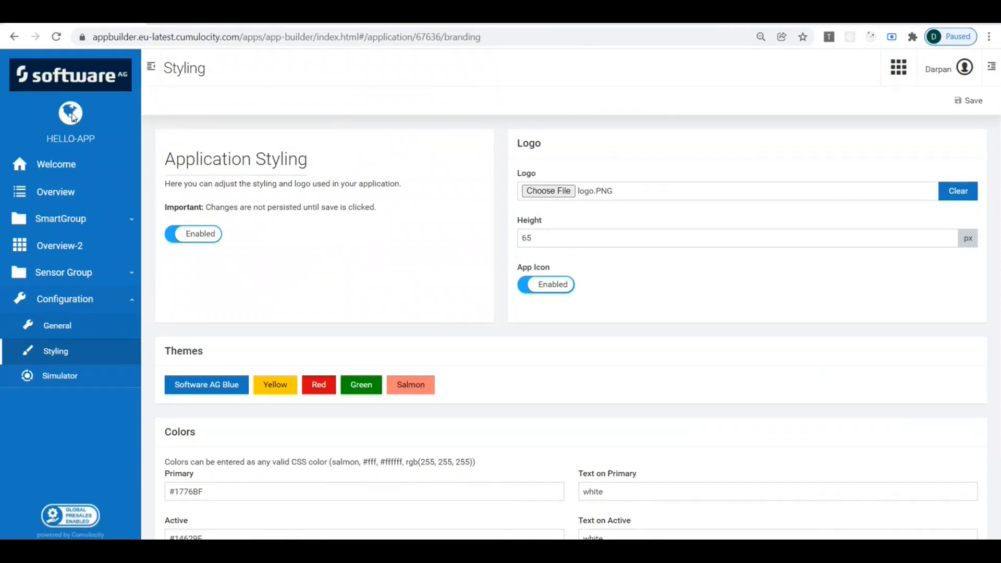
# Disable the app icon and try the Yellow, Red, Green and Salmon themes in turn
pyautogui.click(557, 290)
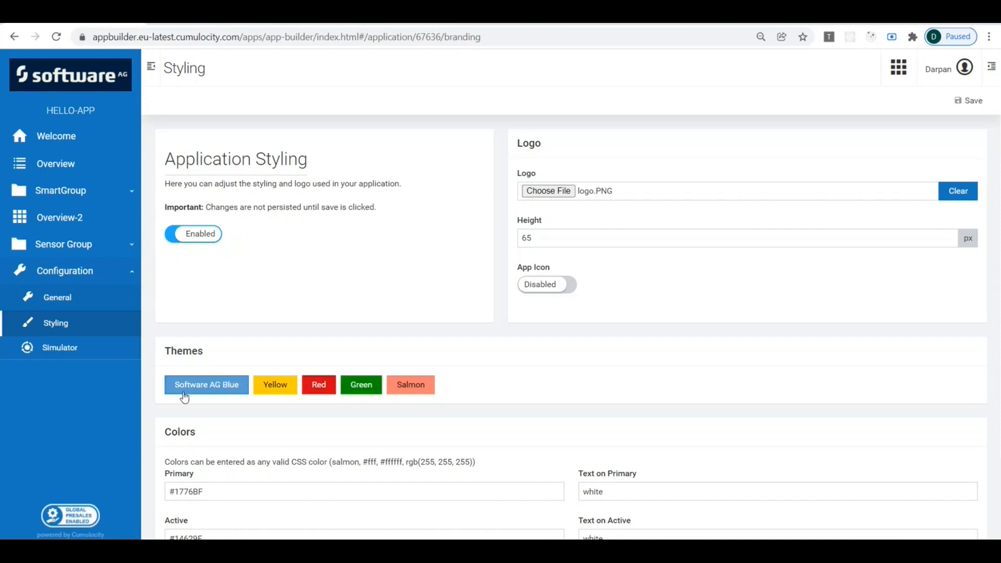
pyautogui.click(275, 390)
pyautogui.click(314, 391)
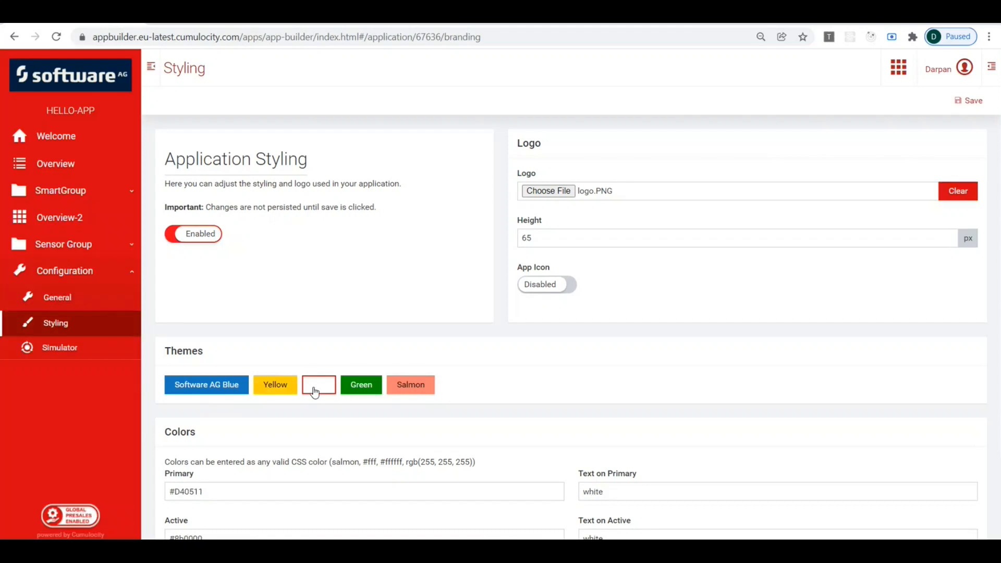
pyautogui.click(359, 385)
pyautogui.click(409, 386)
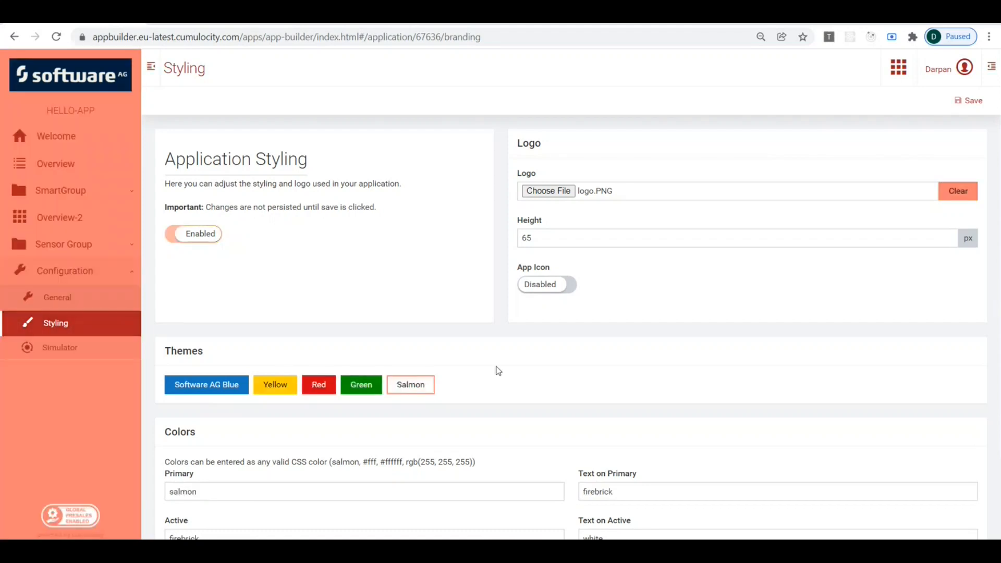
# Change the theme's primary color to grey
pyautogui.scroll(-2, 498, 371)
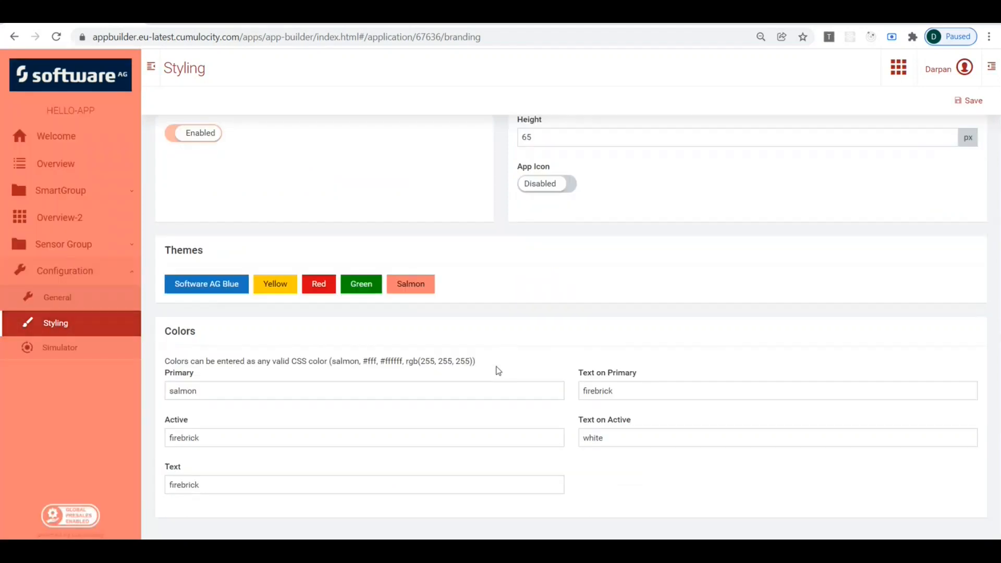
pyautogui.click(208, 391)
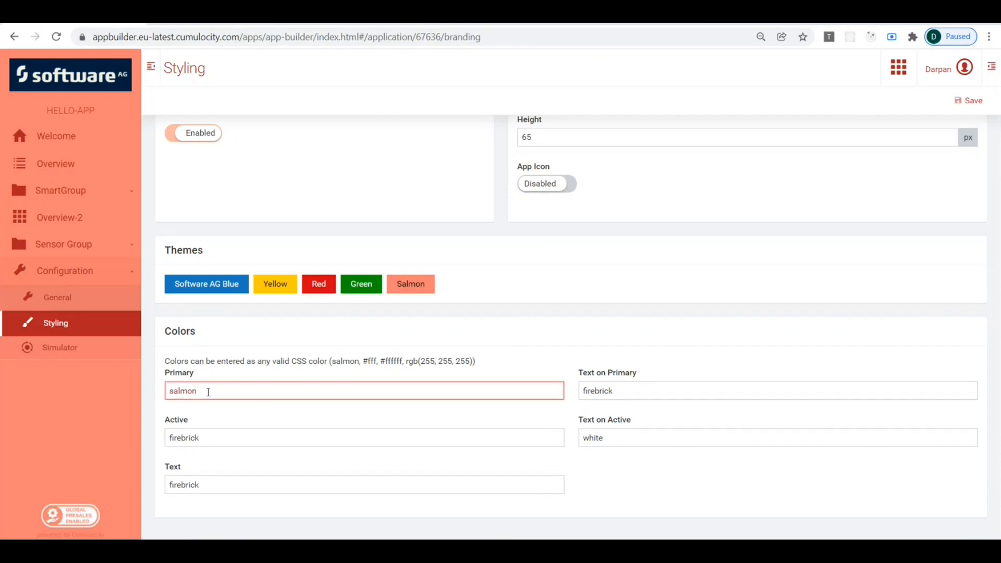
pyautogui.press('BackSpace')
pyautogui.press('BackSpace')
pyautogui.press('BackSpace')
pyautogui.press('BackSpace')
pyautogui.press('BackSpace')
pyautogui.press('BackSpace')
pyautogui.write('grey')
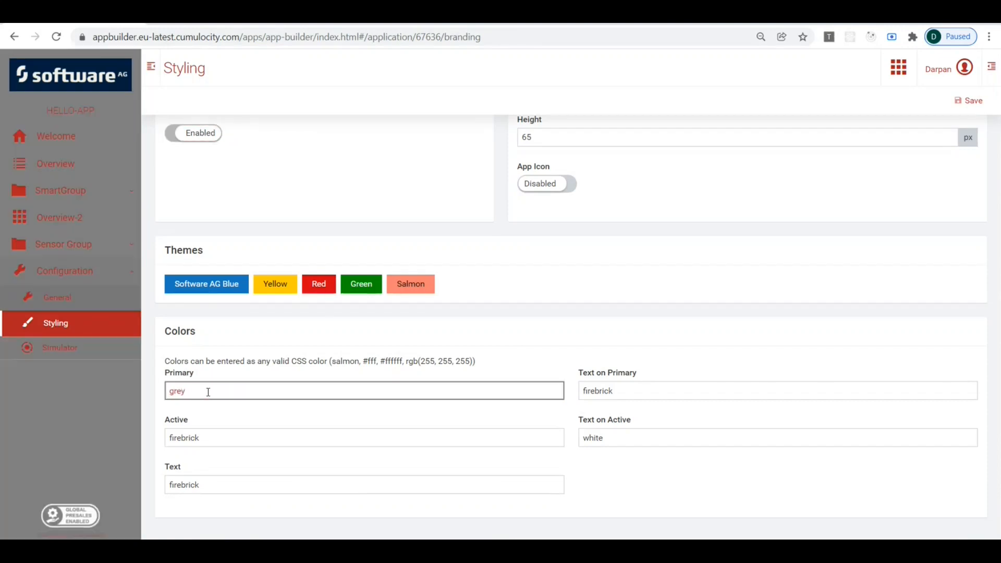
# Try red as the primary color, then clear the primary color value
pyautogui.press('BackSpace')
pyautogui.press('BackSpace')
pyautogui.press('BackSpace')
pyautogui.press('BackSpace')
pyautogui.write('red')
pyautogui.press('BackSpace')
pyautogui.press('BackSpace')
pyautogui.press('BackSpace')
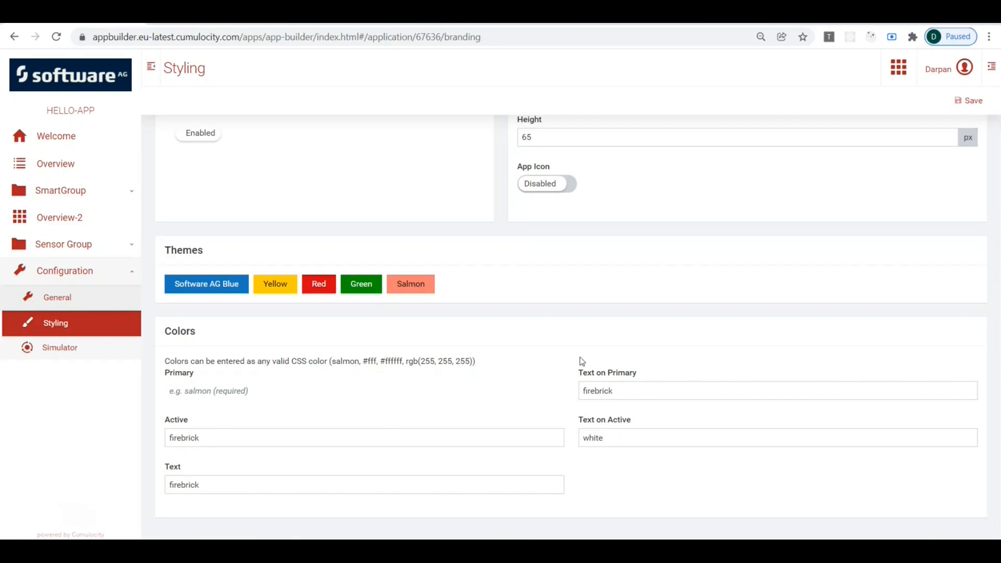
# Try to save the styling, then return to the general application configuration and discard the unsaved styling changes
pyautogui.click(970, 100)
pyautogui.click(72, 303)
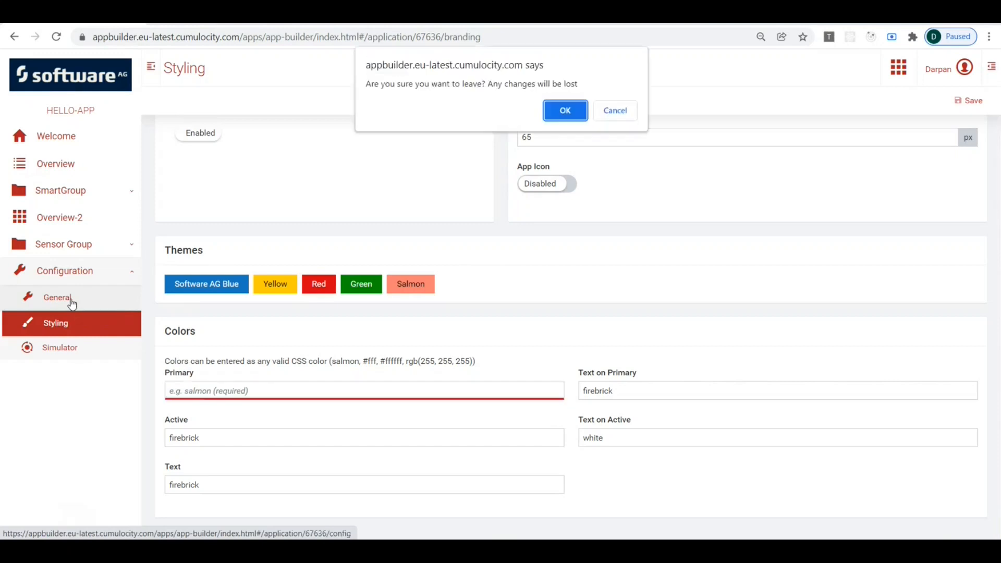
pyautogui.click(565, 110)
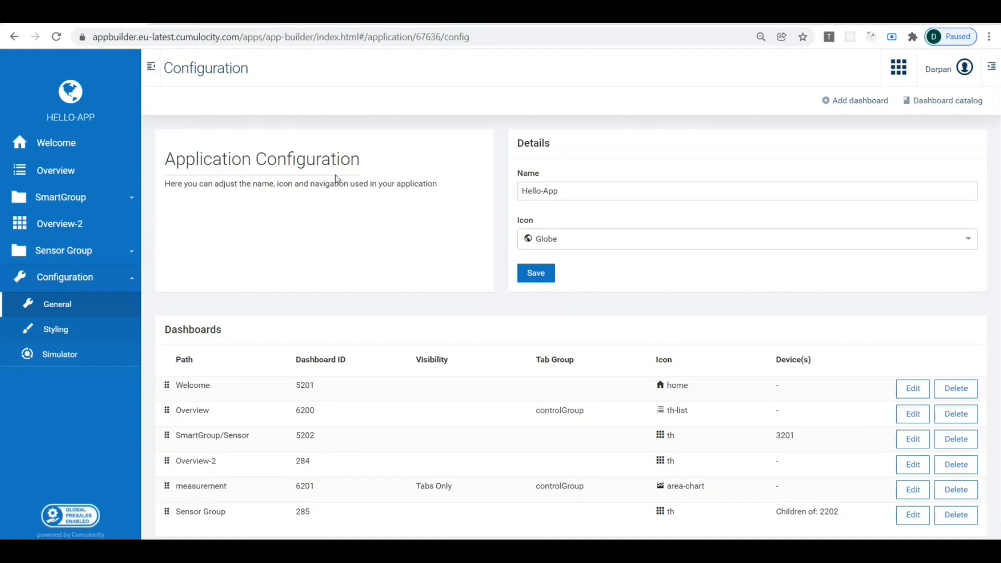
# Start adding a Value Series simulator in the app's simulator configuration
pyautogui.click(56, 354)
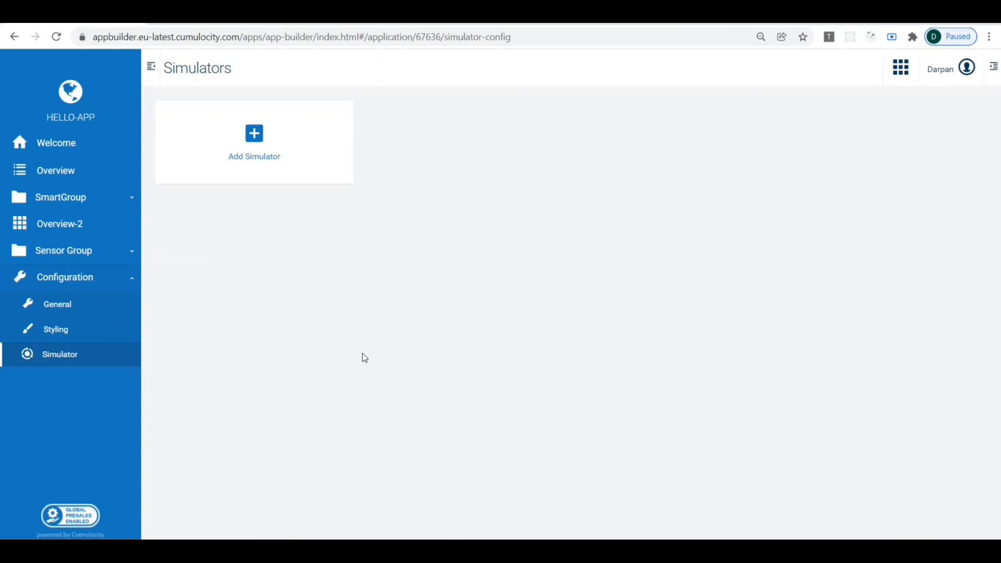
pyautogui.click(256, 135)
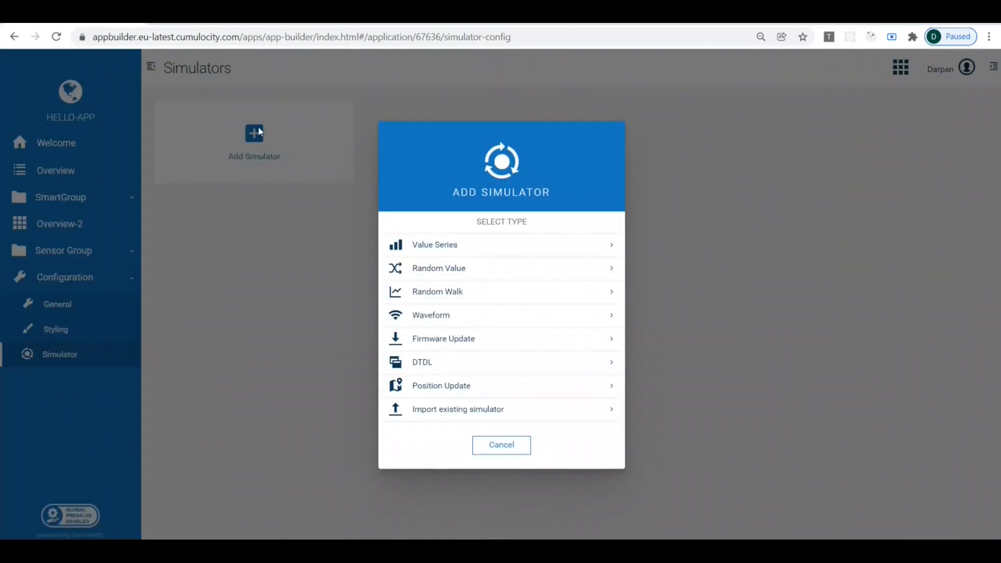
pyautogui.click(422, 245)
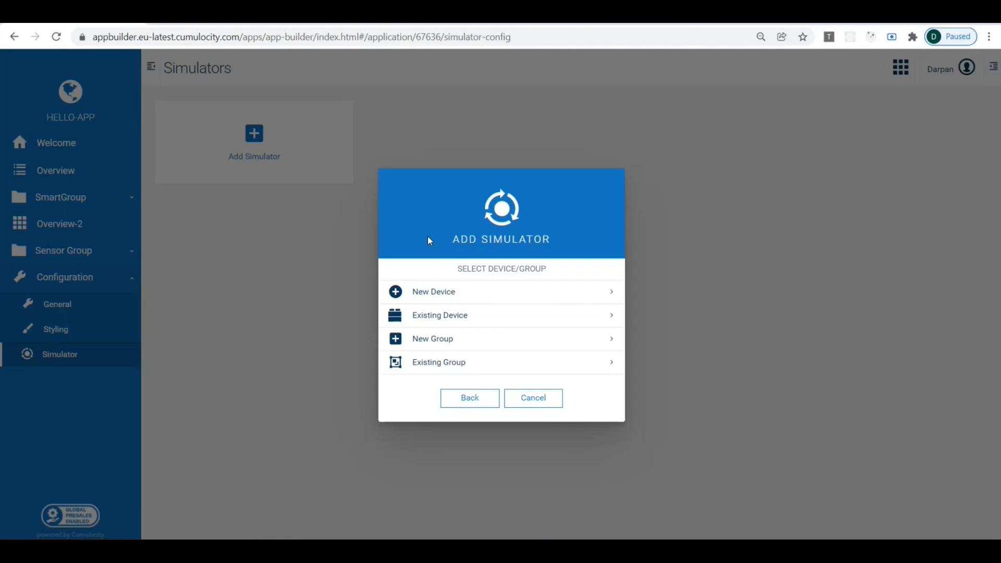
# Look at the existing device option, search the devices for "Sma" and return to the device/group choices
pyautogui.click(428, 319)
pyautogui.click(423, 284)
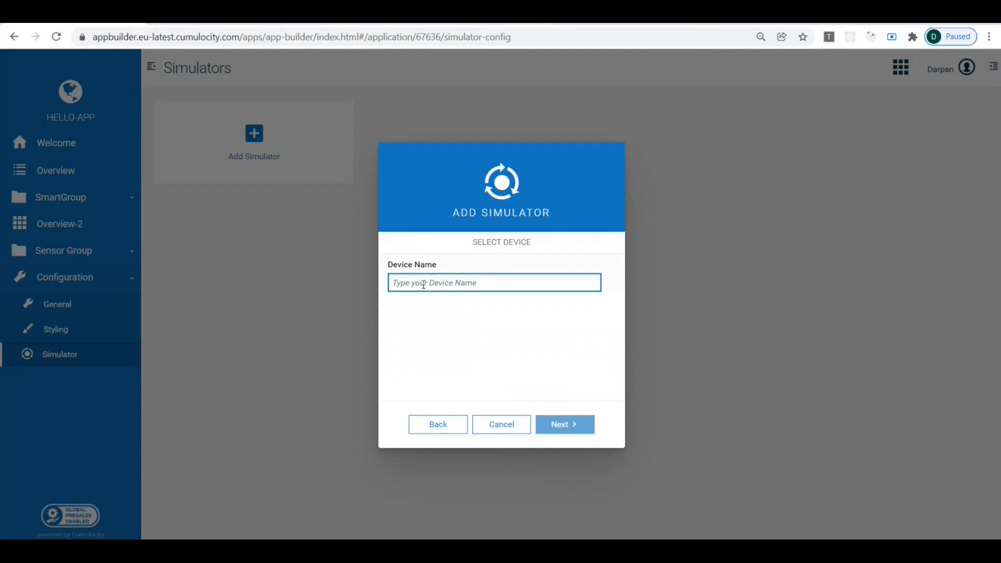
pyautogui.write('Sma')
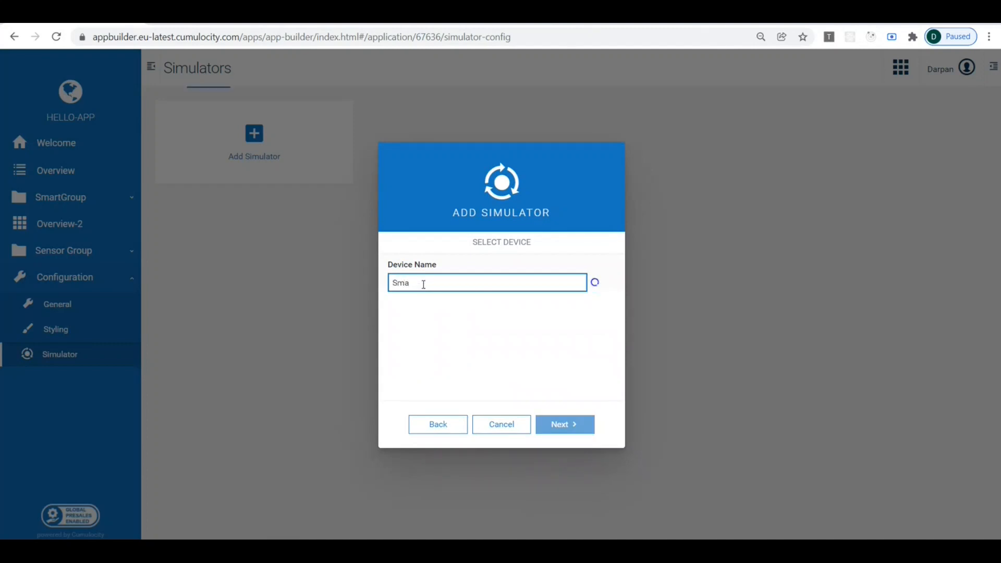
pyautogui.click(544, 334)
pyautogui.click(436, 422)
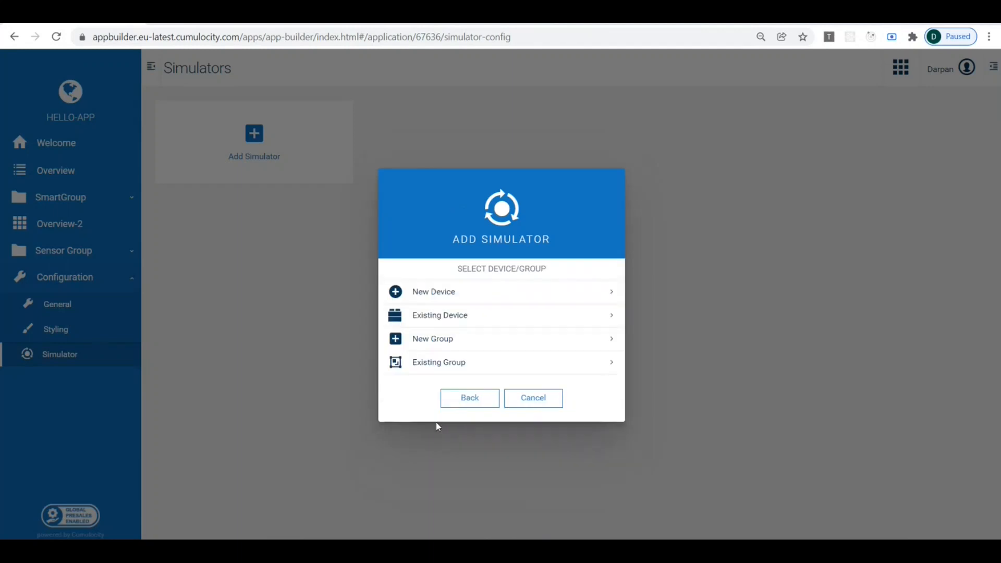
# Look at the new group option with its group name and device count settings, and return to the device/group choices
pyautogui.click(426, 343)
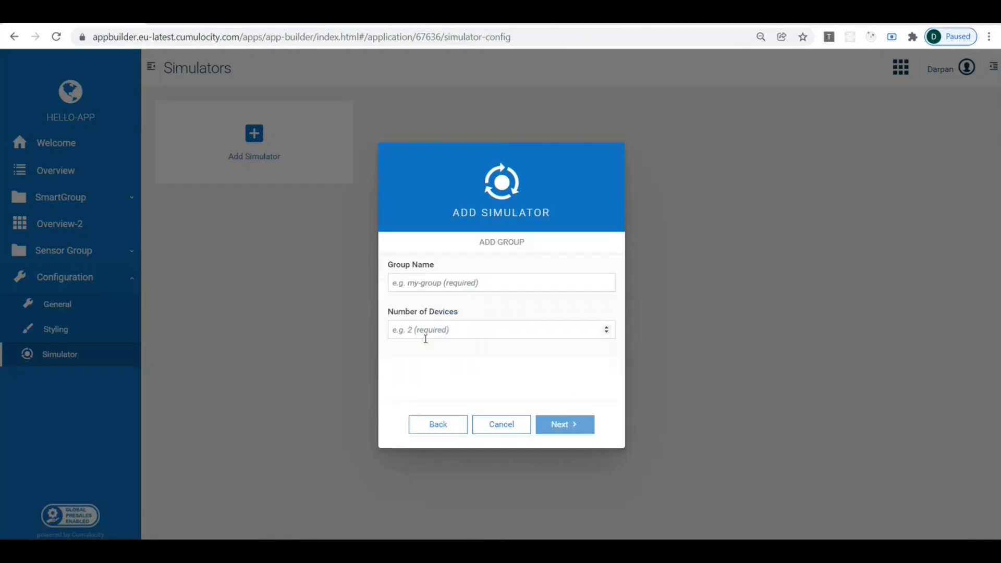
pyautogui.click(423, 288)
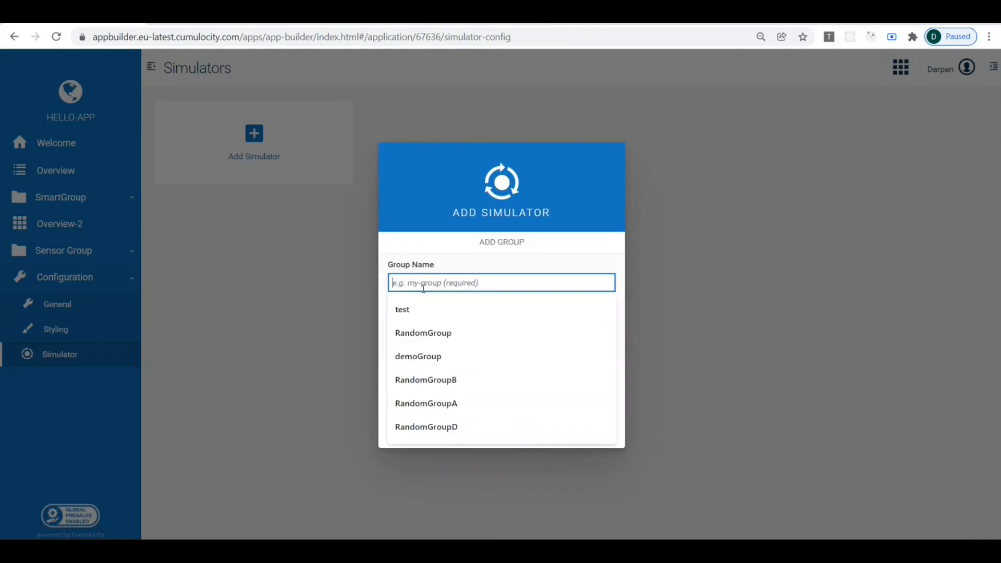
pyautogui.click(437, 257)
pyautogui.click(412, 324)
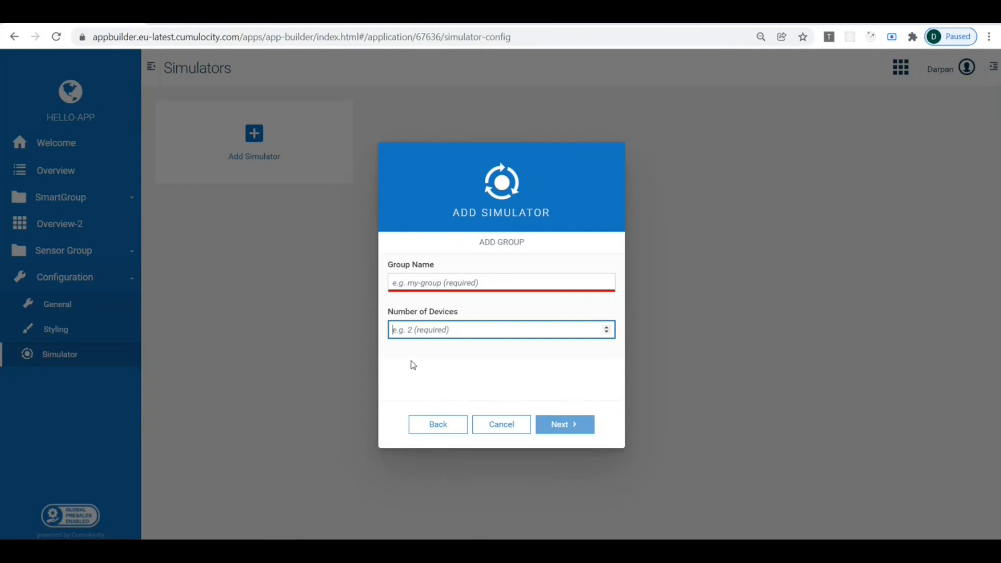
pyautogui.click(442, 429)
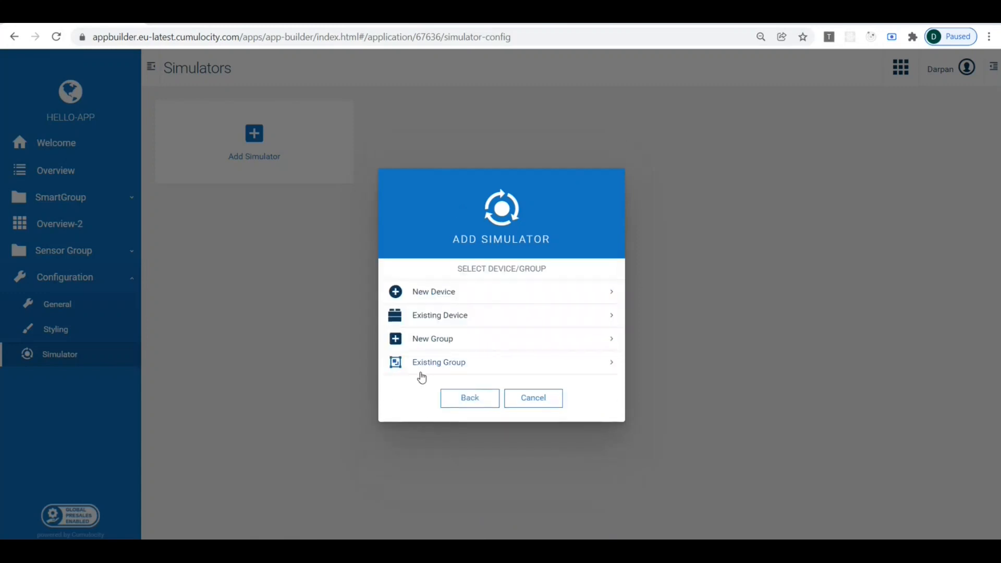
# Look at the existing group option, search the groups for "Sma" and return to the device/group choices
pyautogui.click(430, 370)
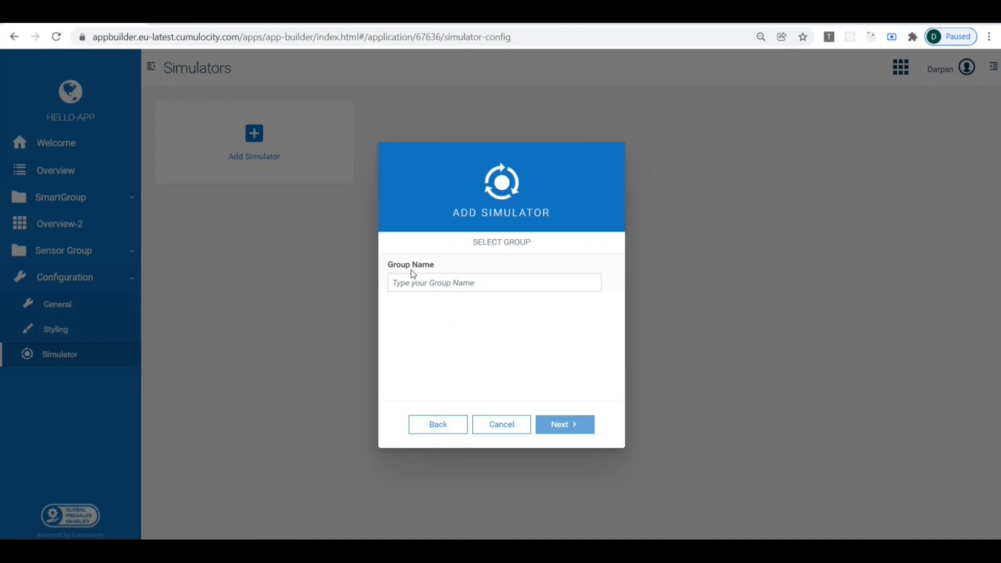
pyautogui.click(410, 283)
pyautogui.write('Sma')
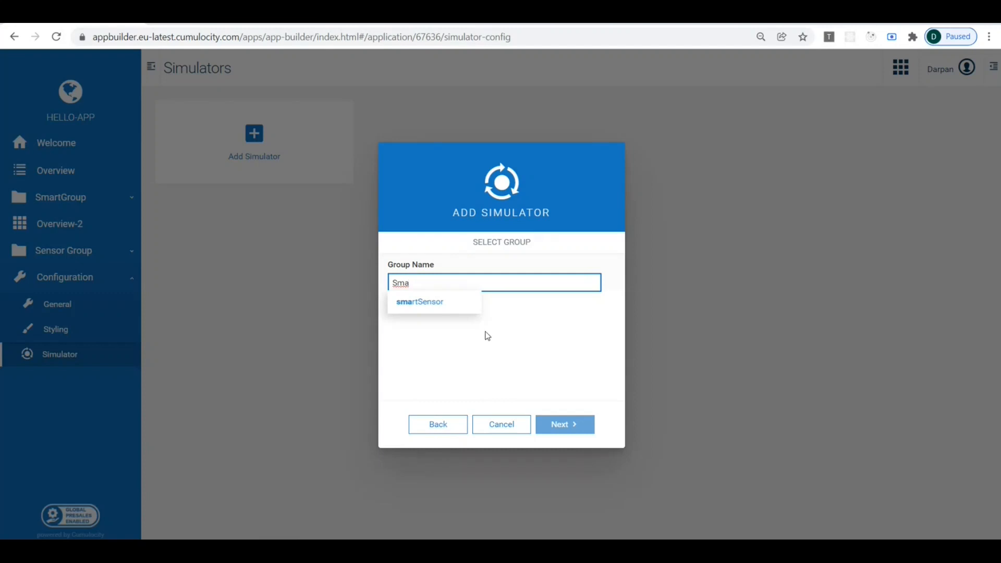
pyautogui.click(439, 426)
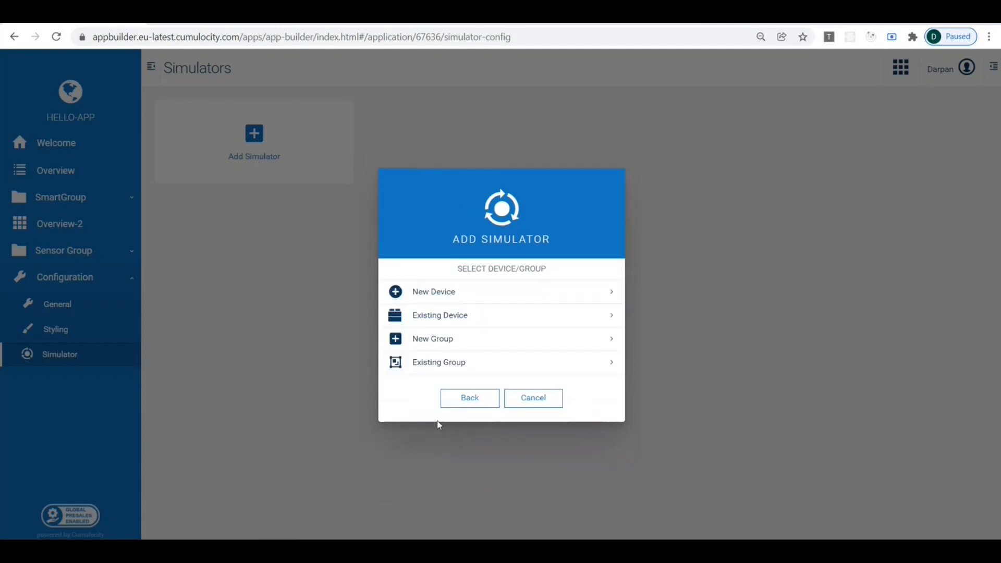
# Create the simulator on a new device, named Temparature-Simulator, with an interval of 10 seconds, and save it
pyautogui.click(431, 294)
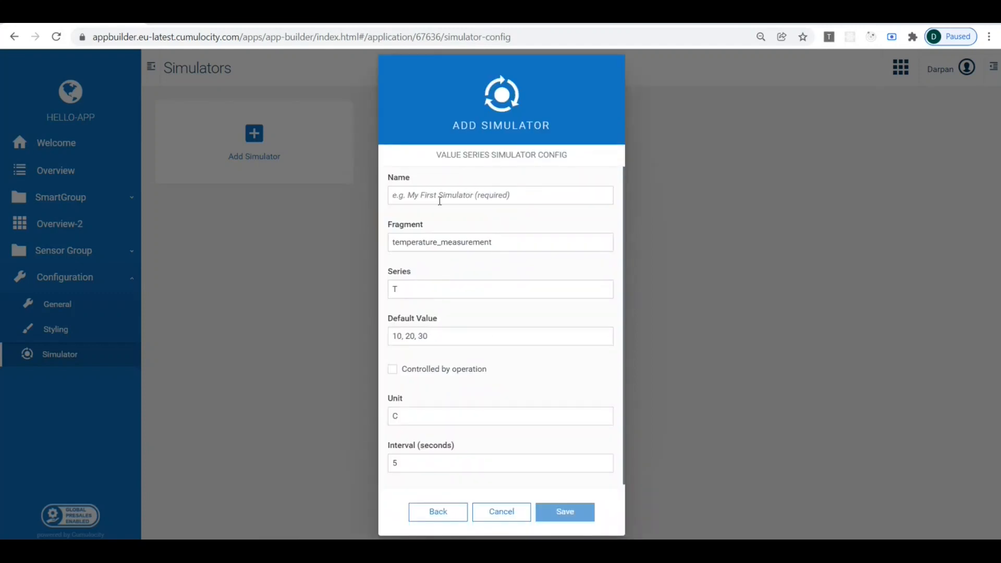
pyautogui.click(437, 197)
pyautogui.write('Temparature-Simulator')
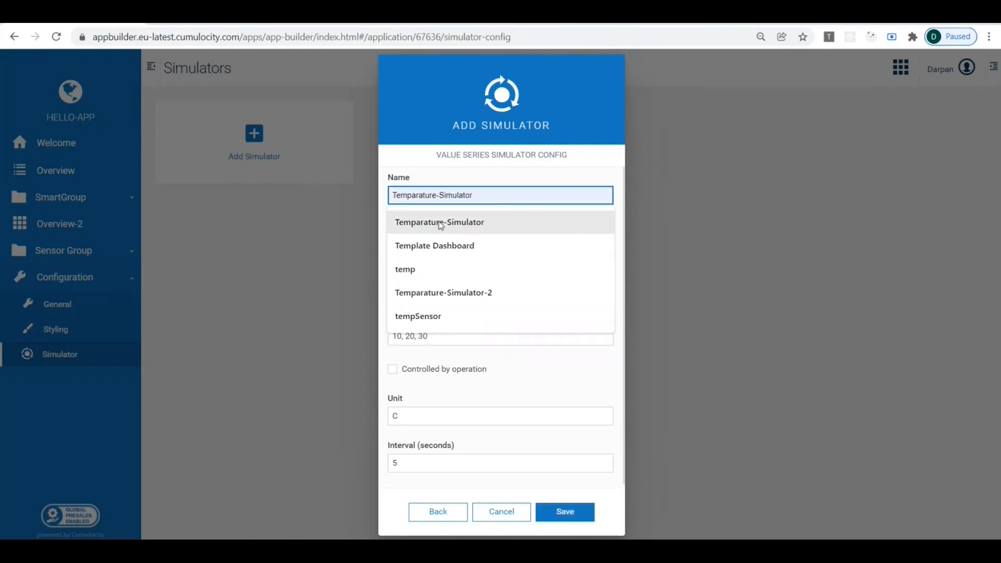
pyautogui.click(438, 222)
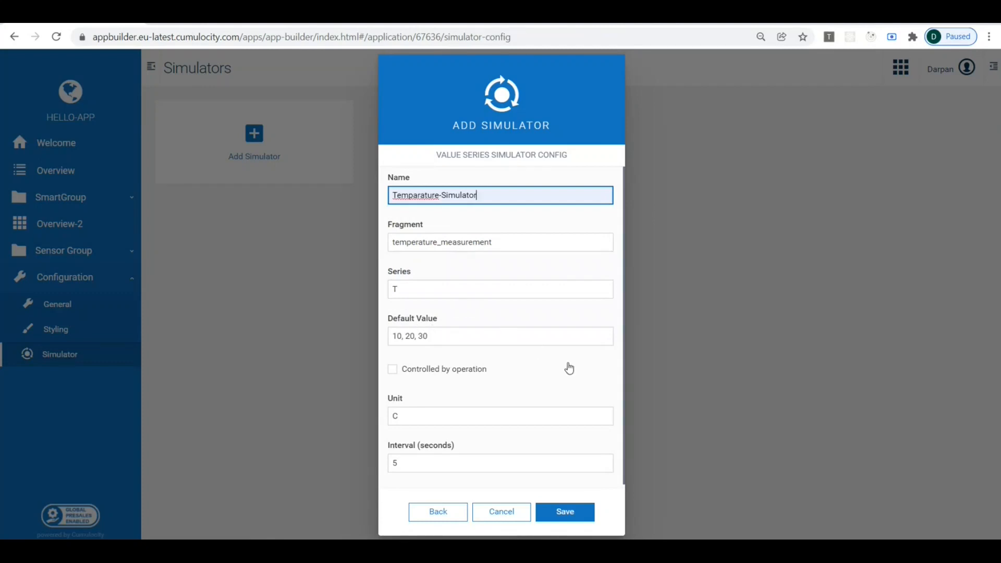
pyautogui.moveTo(416, 460); pyautogui.dragTo(329, 450)
pyautogui.write('10')
pyautogui.click(566, 512)
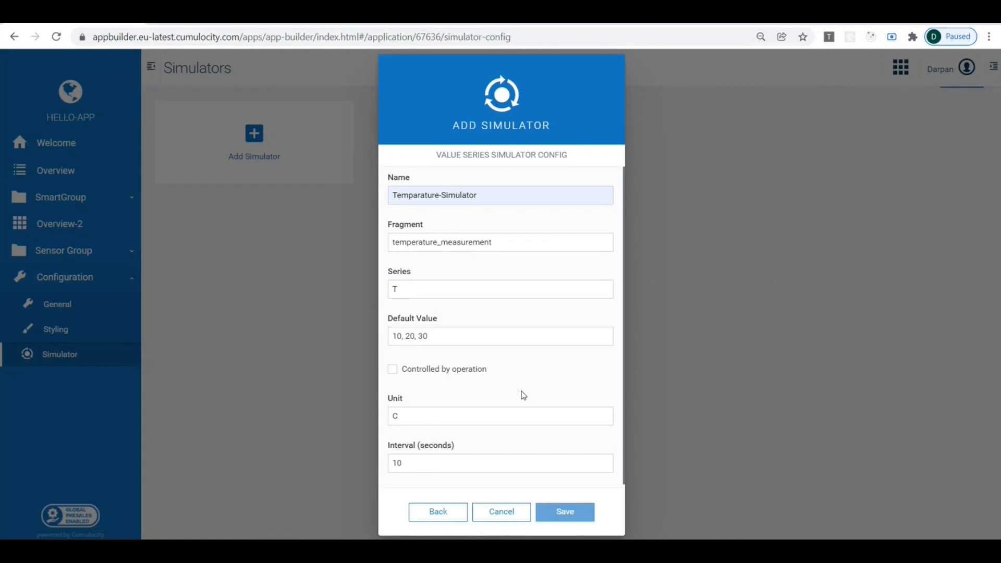
pyautogui.click(510, 511)
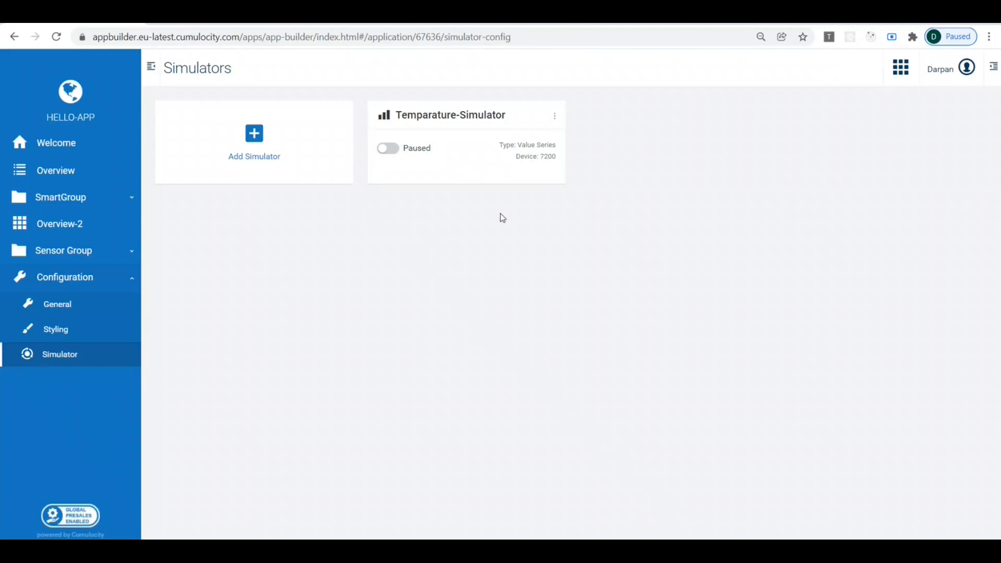
# Start running the Temparature-Simulator
pyautogui.doubleClick(543, 156)
pyautogui.click(510, 227)
pyautogui.click(386, 148)
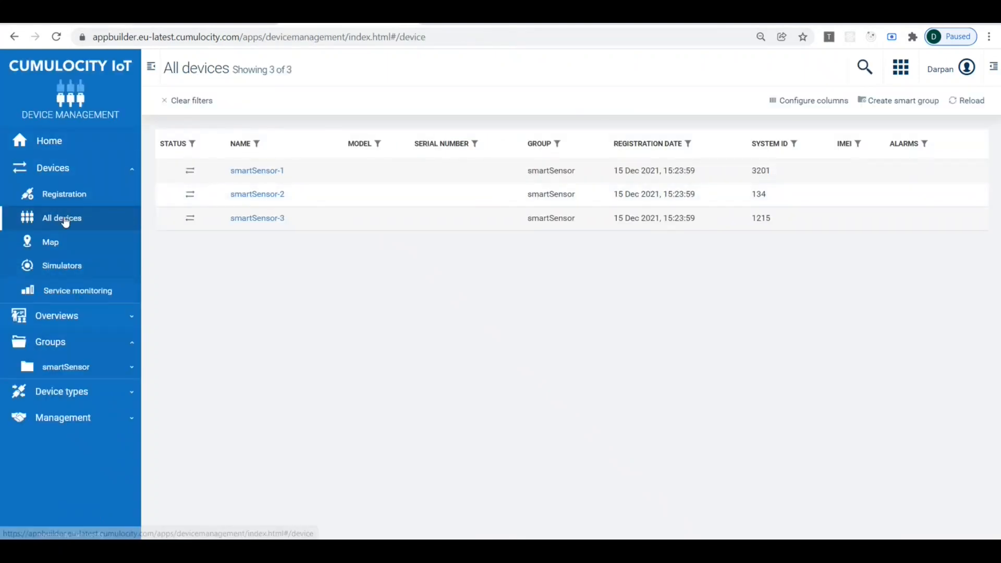
# In Device Management, reload the list of all devices and examine the Temparature-Simulator's measurements
pyautogui.click(970, 101)
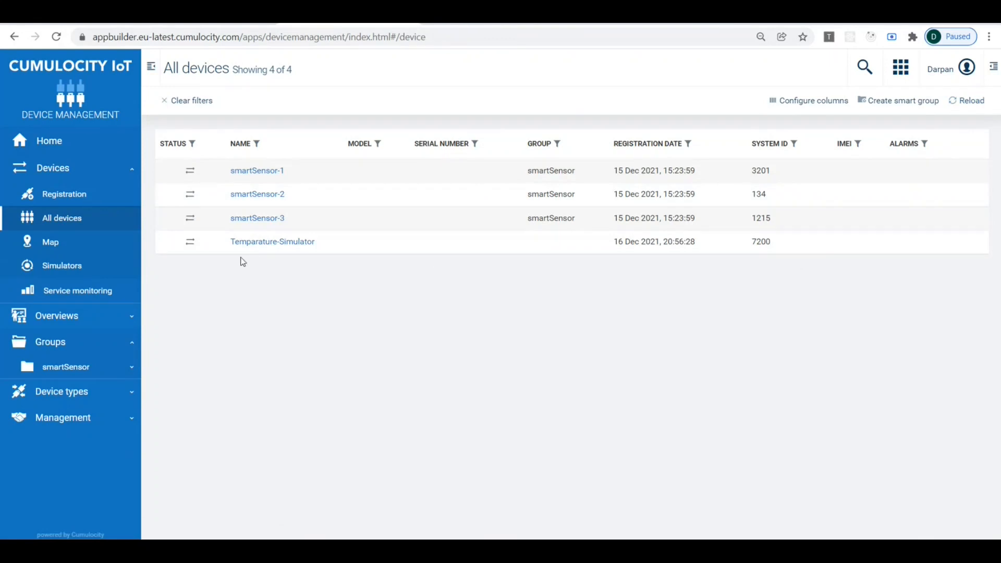
pyautogui.click(270, 246)
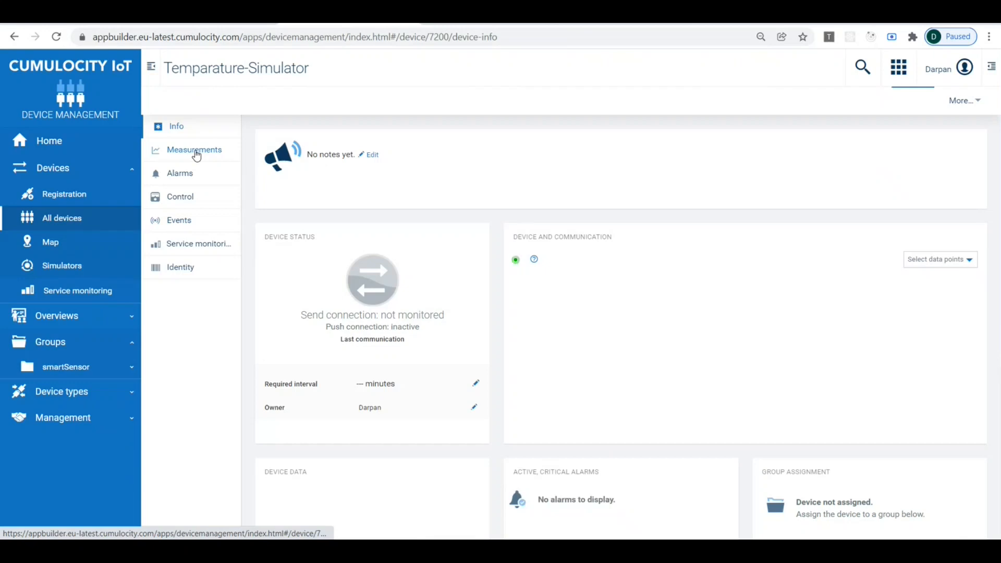
pyautogui.click(196, 153)
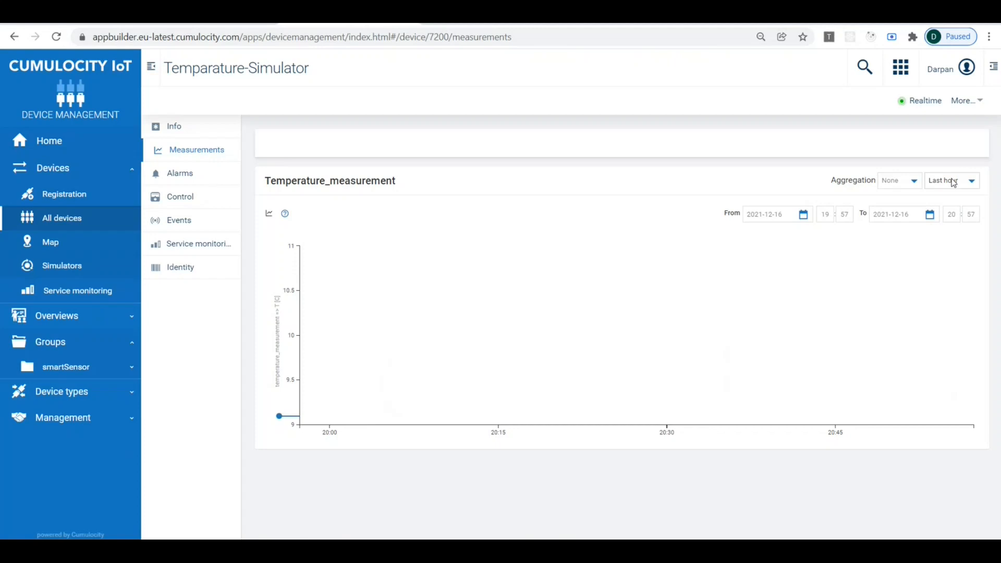
pyautogui.moveTo(975, 308)
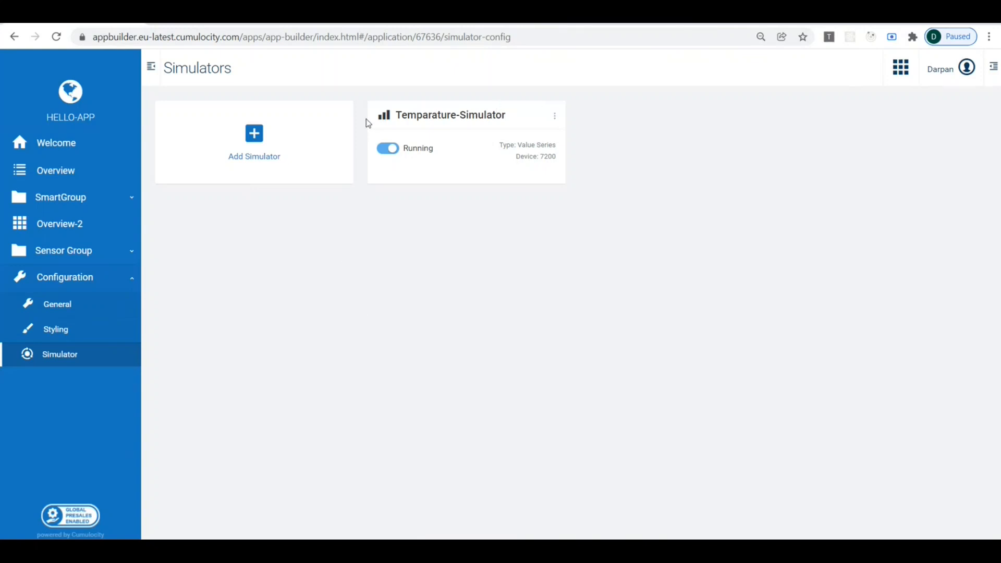
# Add a KPI Trend widget to Hello-App's Overview dashboard with Temparature-Simulator as its target device
pyautogui.click(61, 172)
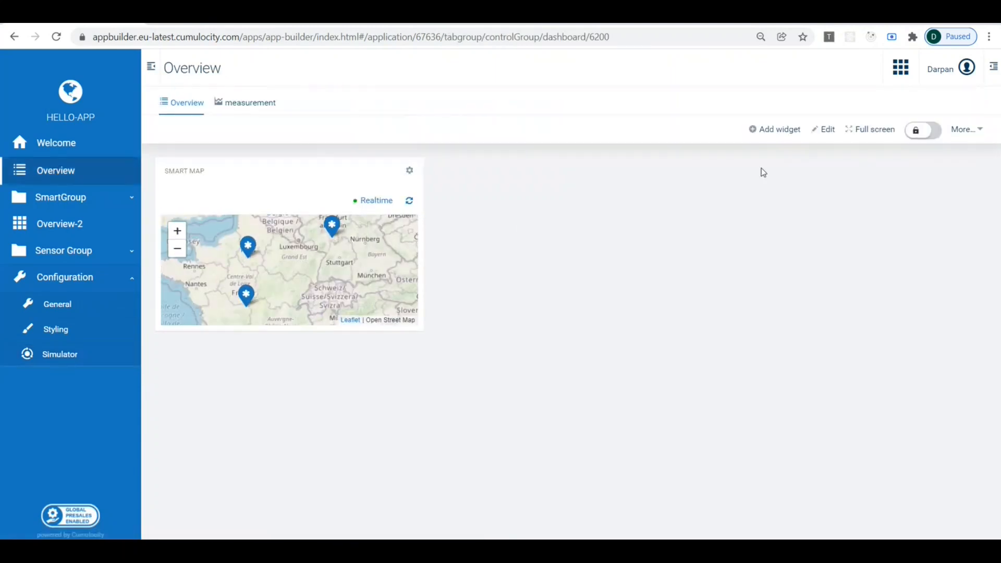
pyautogui.click(785, 129)
pyautogui.click(292, 158)
pyautogui.write('k')
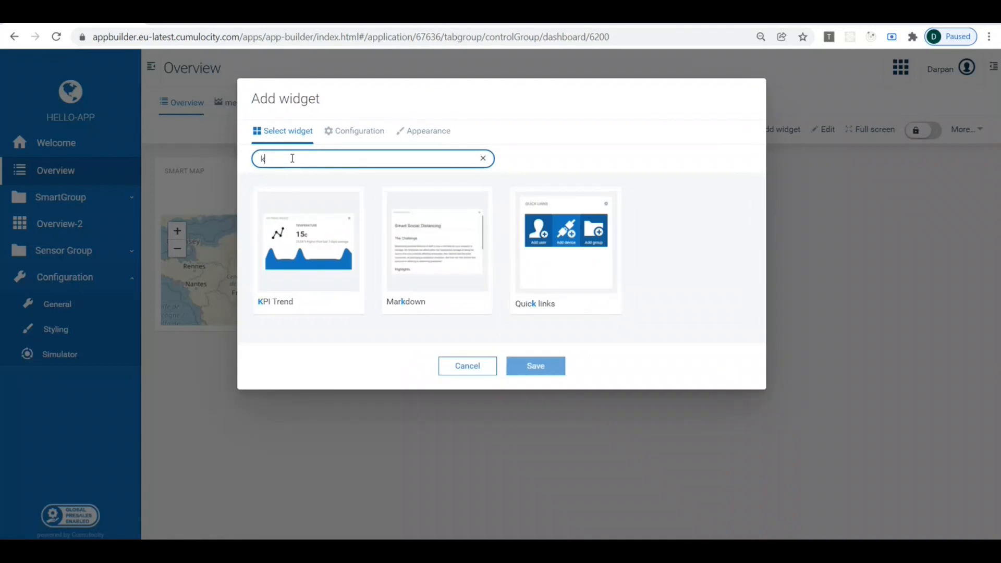
pyautogui.click(306, 253)
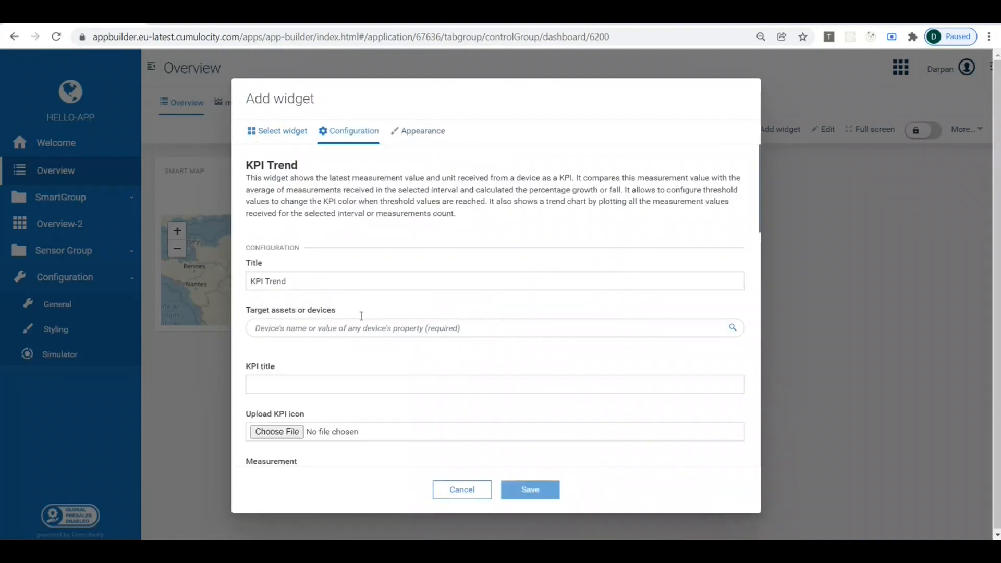
pyautogui.click(733, 327)
pyautogui.click(325, 400)
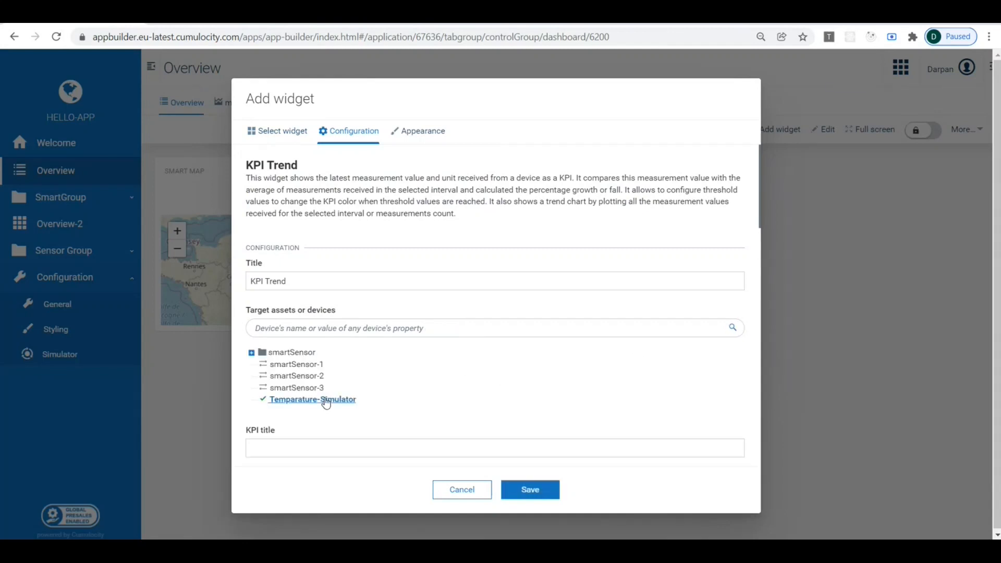
# Set the KPI title to Temparature, choose the temperature_measurement.T measurement and save the widget
pyautogui.moveTo(760, 199); pyautogui.dragTo(769, 248)
pyautogui.click(513, 252)
pyautogui.write('Temparature')
pyautogui.click(334, 306)
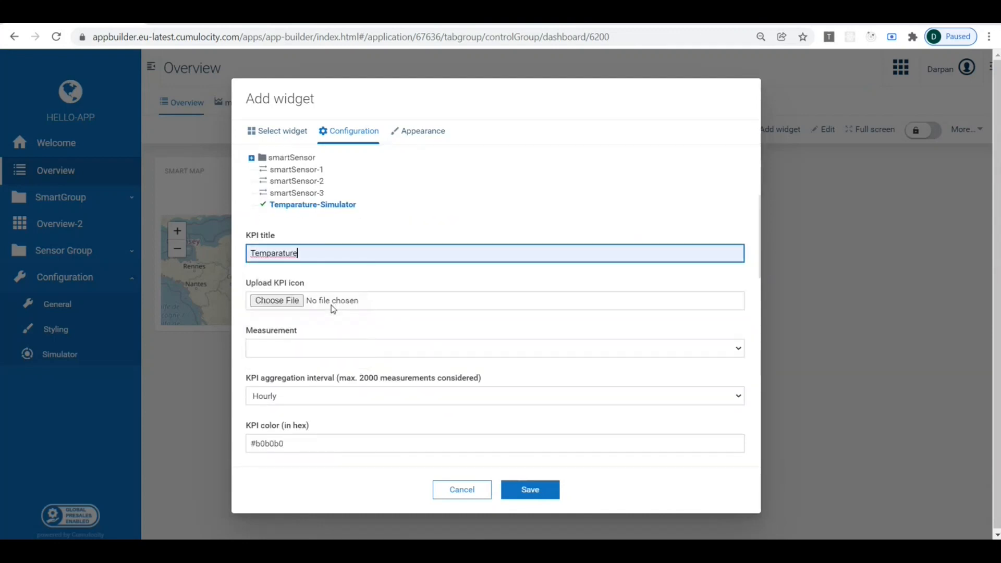
pyautogui.click(358, 346)
pyautogui.click(358, 347)
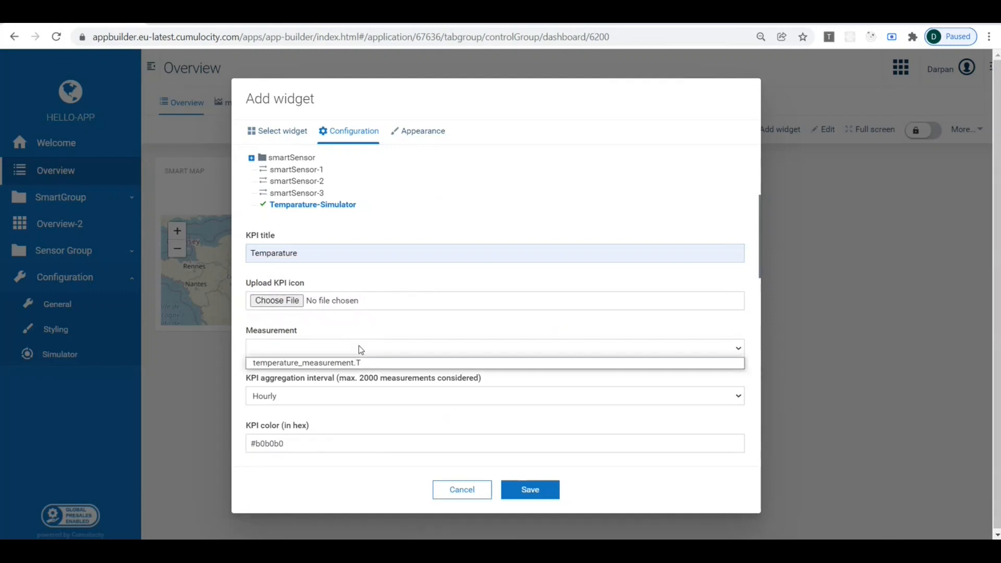
pyautogui.click(358, 362)
pyautogui.click(530, 493)
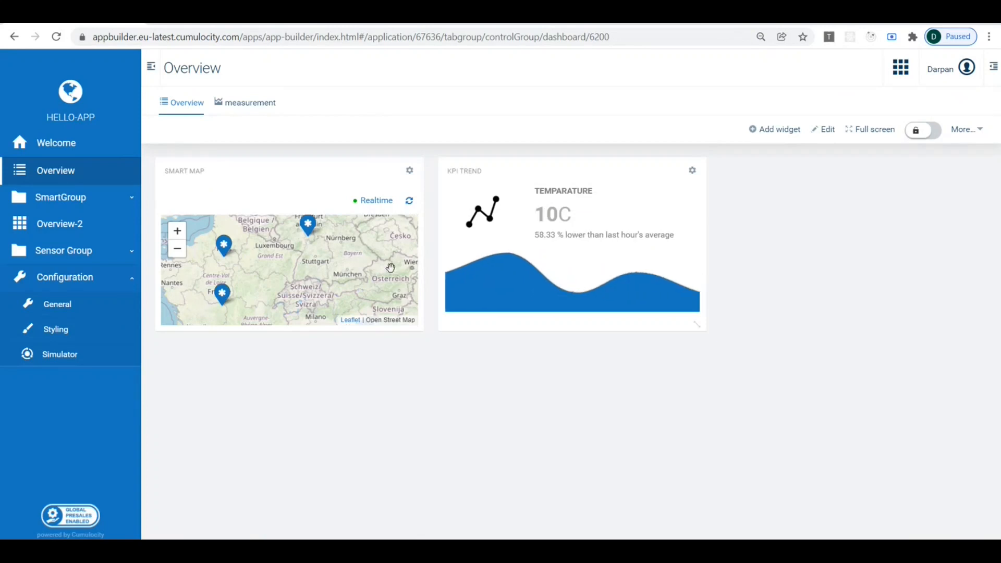
# Export the Temparature-Simulator from the simulator configuration as a JSON file
pyautogui.click(63, 356)
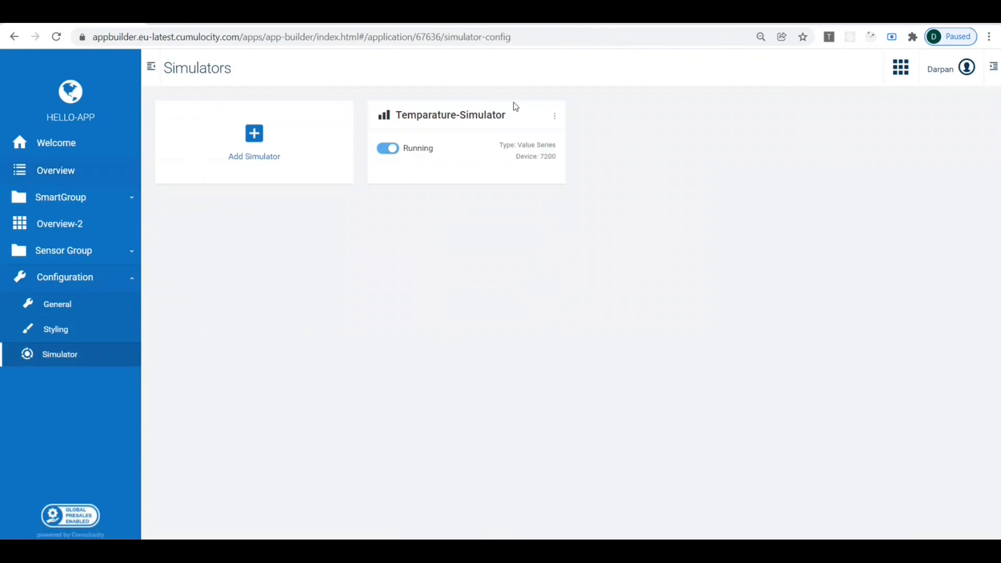
pyautogui.click(556, 116)
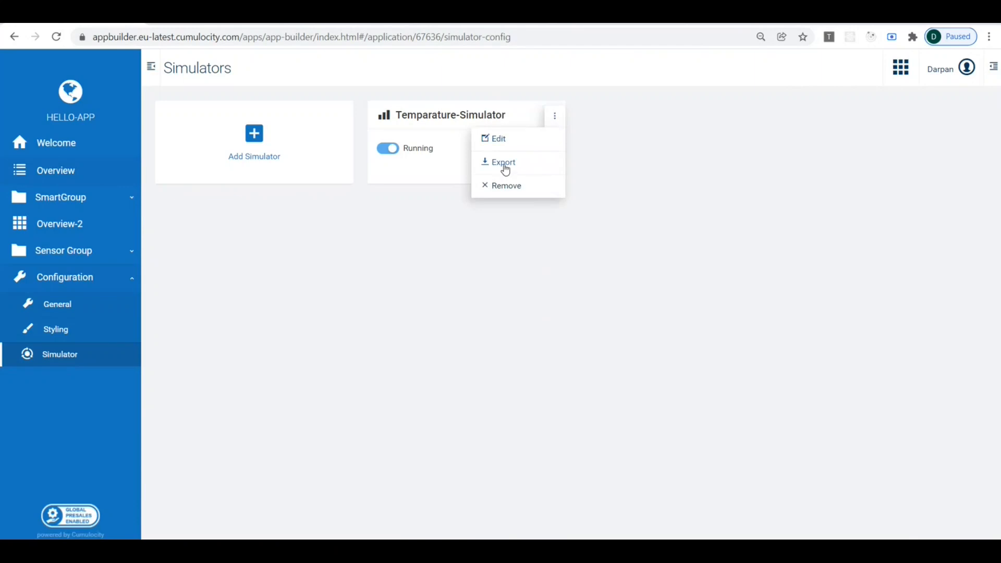
pyautogui.click(506, 170)
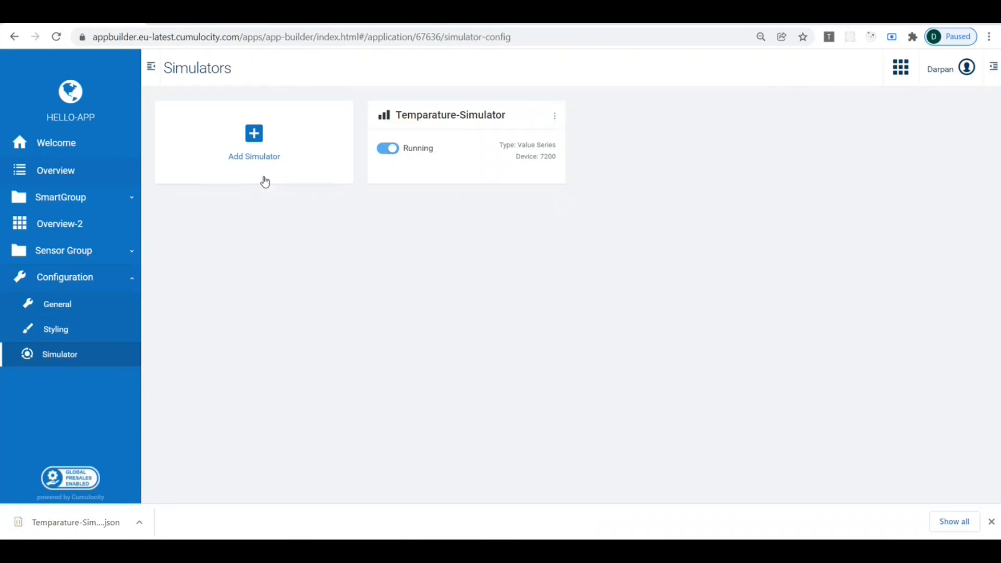
# Try to import an existing simulator from the Temparature-Simulator-config (1) file in Downloads
pyautogui.click(261, 146)
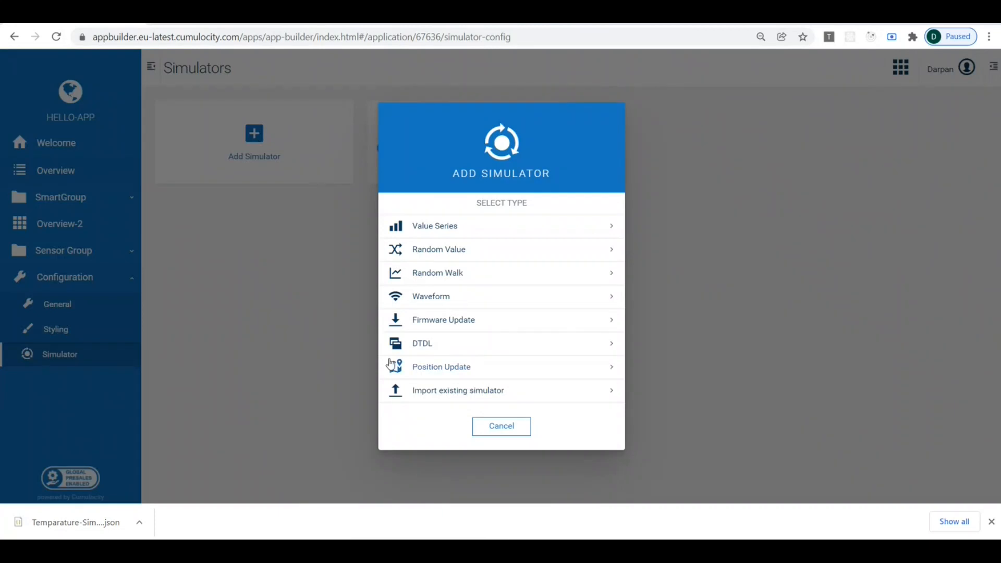
pyautogui.click(444, 400)
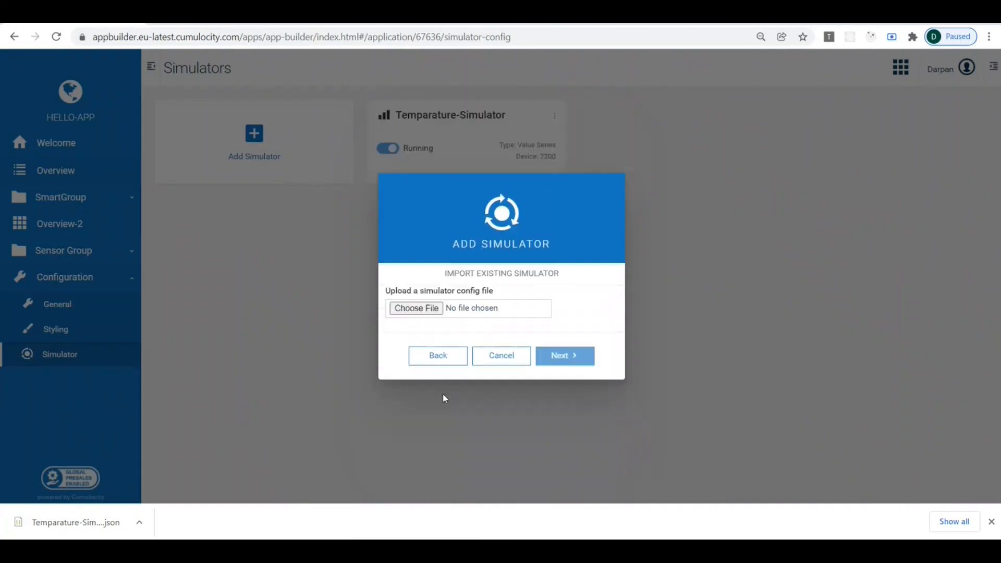
pyautogui.click(408, 311)
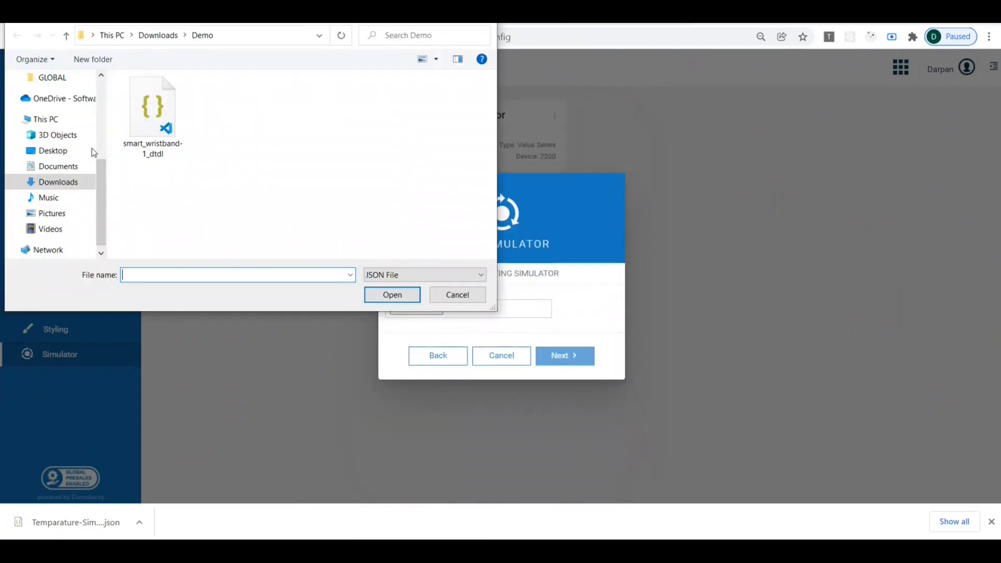
pyautogui.scroll(5, 78, 106)
pyautogui.click(56, 120)
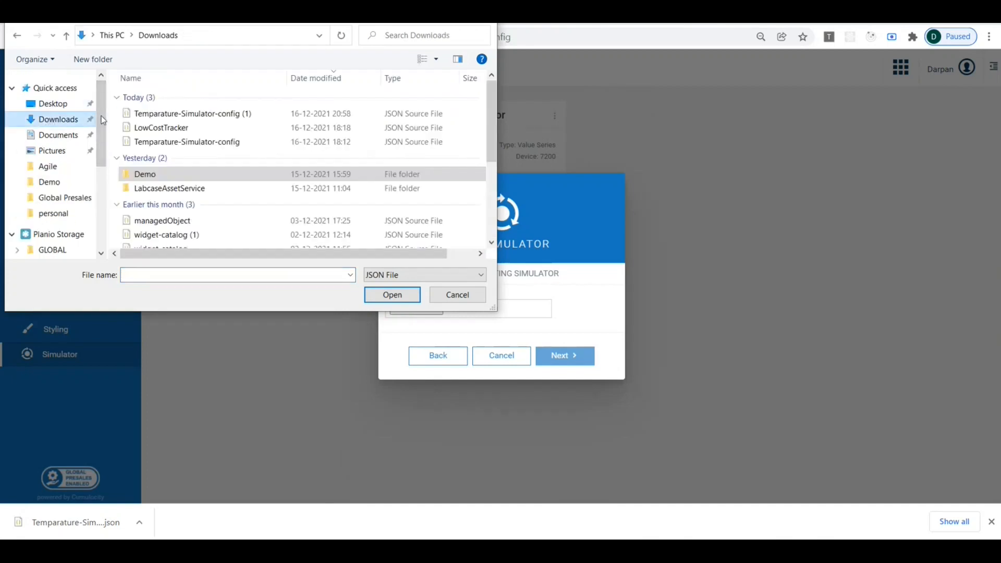
pyautogui.click(207, 142)
pyautogui.click(225, 114)
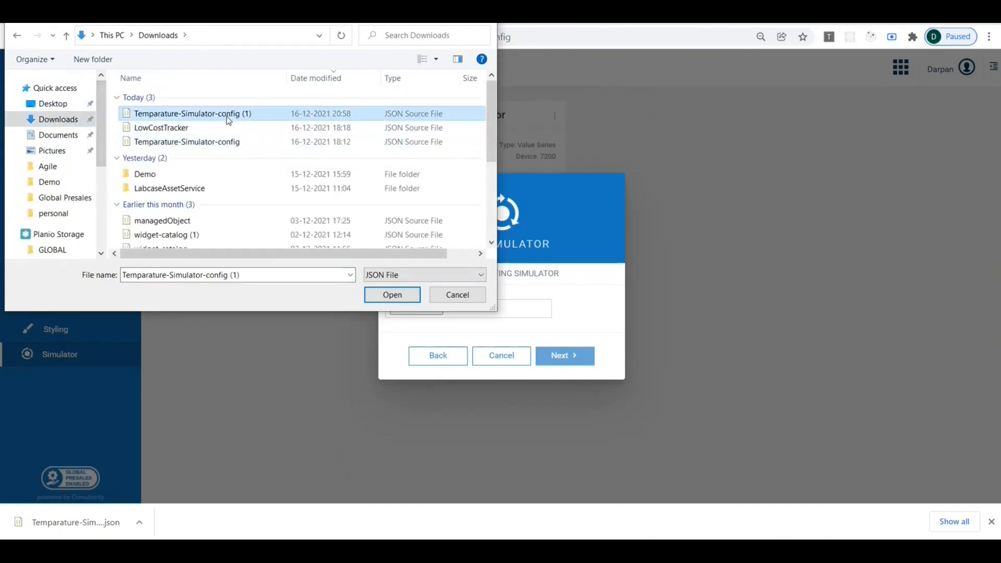
pyautogui.click(391, 295)
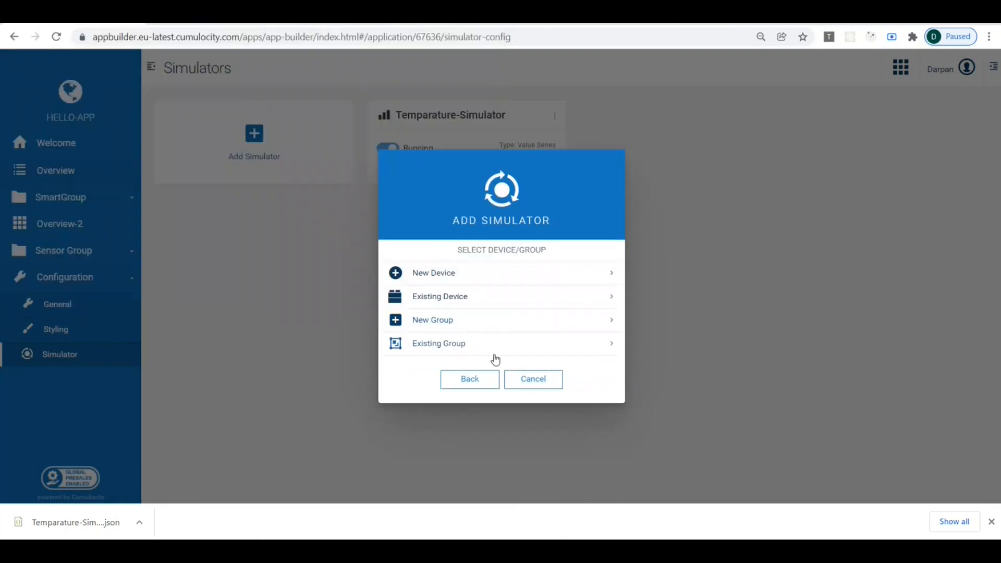
# Choose a new device for the imported simulator, review its value series configuration, and cancel the import
pyautogui.click(447, 277)
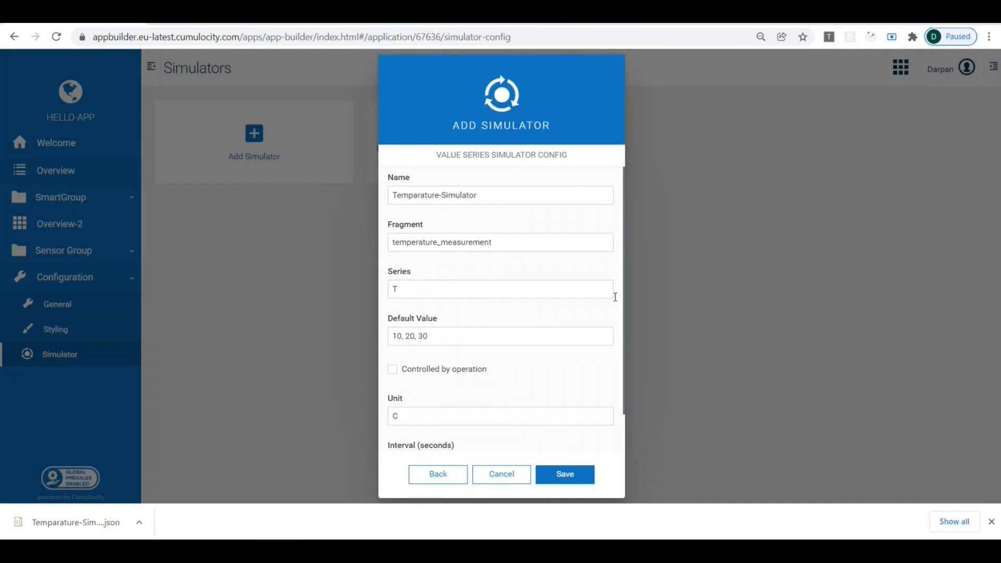
pyautogui.moveTo(626, 314); pyautogui.dragTo(627, 342)
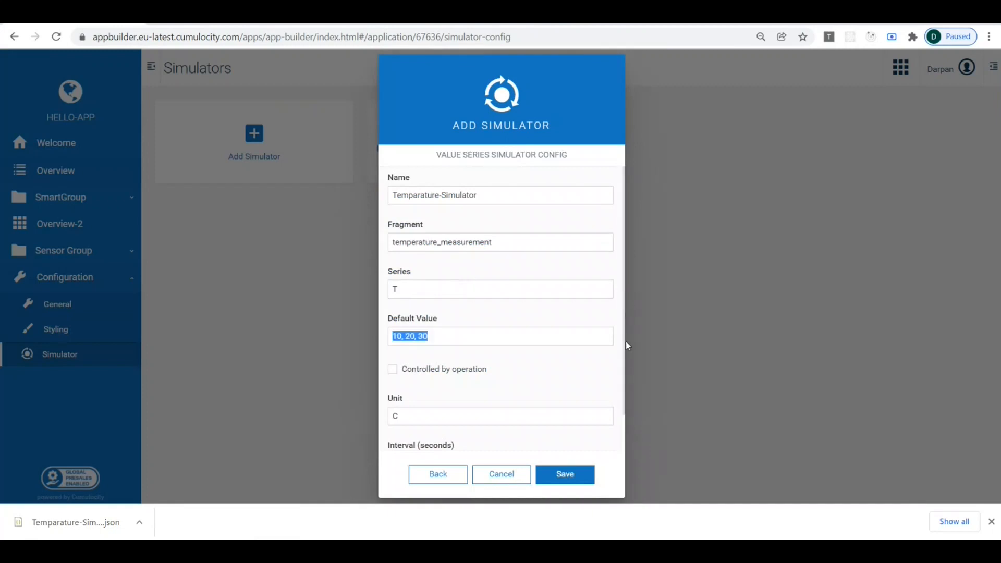
pyautogui.click(494, 475)
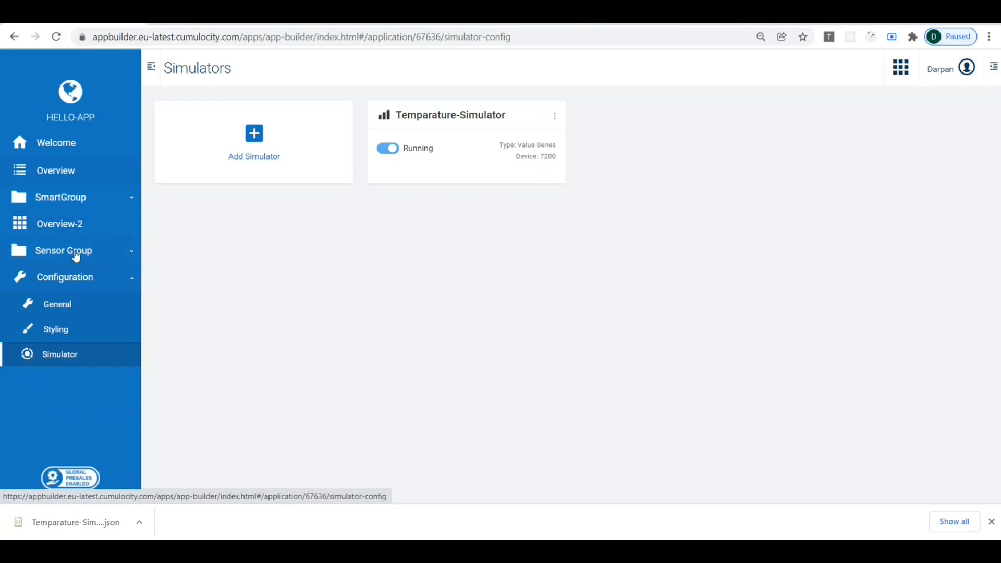
# Check the Overview dashboard, and browse the dashboard catalog from Hello-App's general configuration
pyautogui.click(71, 310)
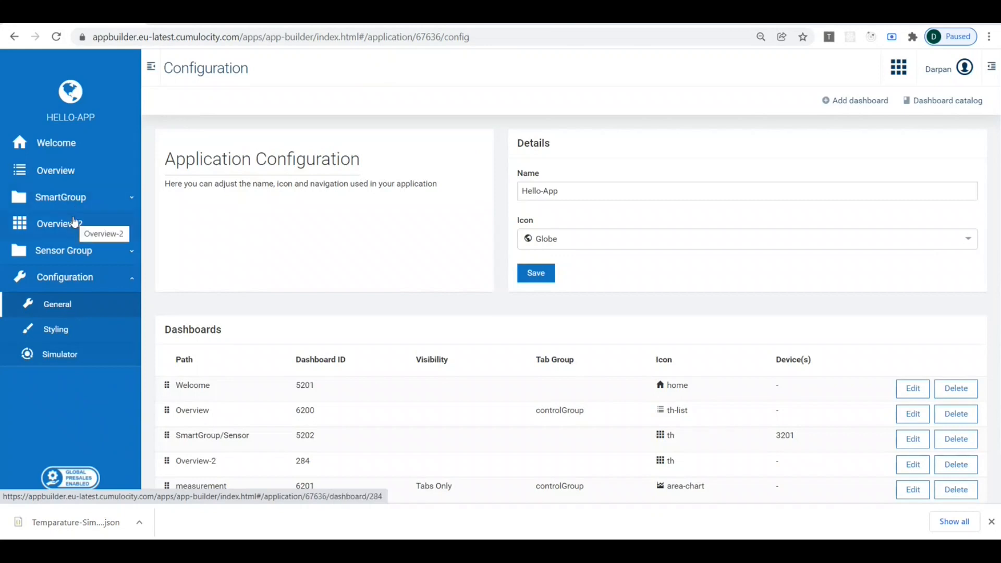
pyautogui.click(60, 173)
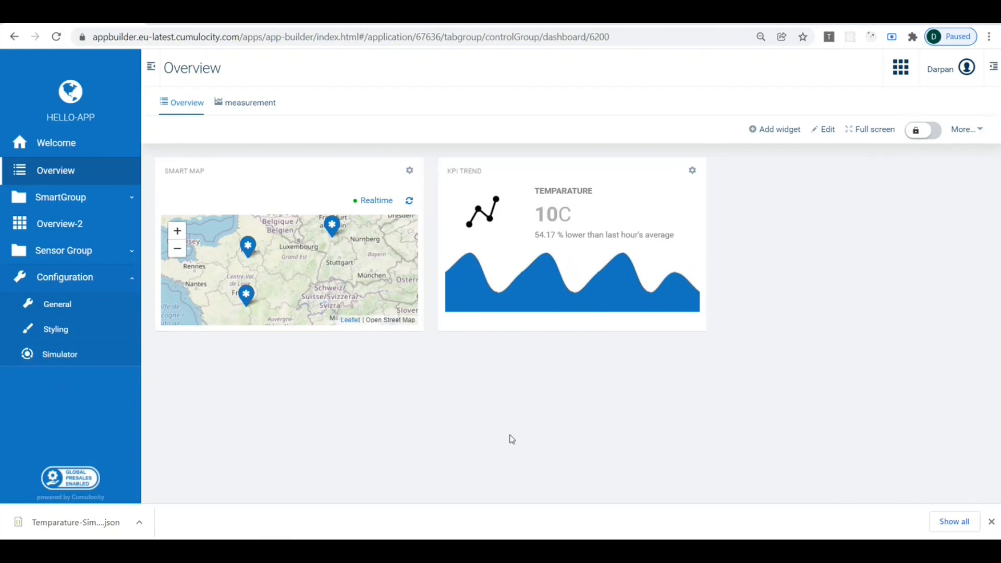
pyautogui.click(61, 307)
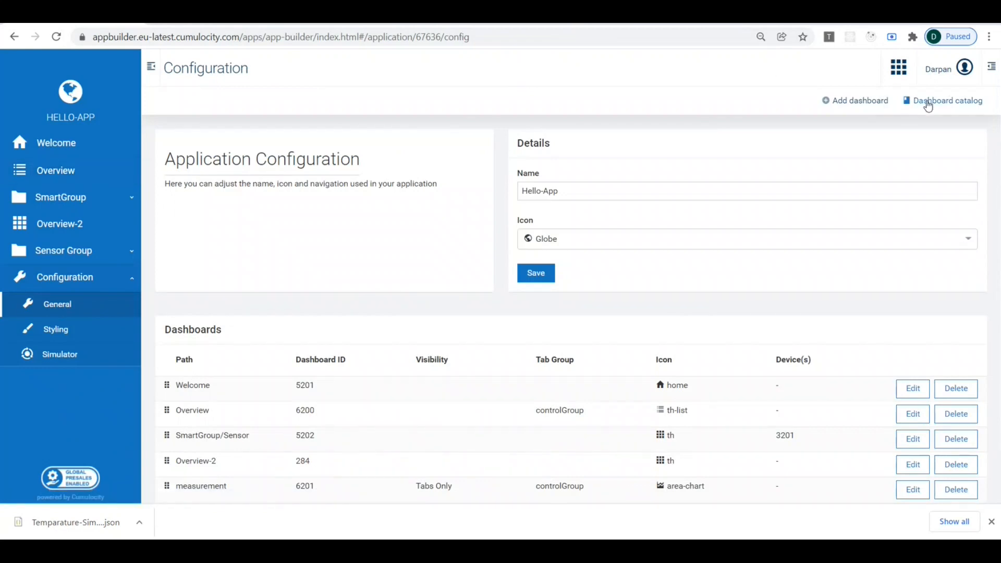
pyautogui.click(928, 103)
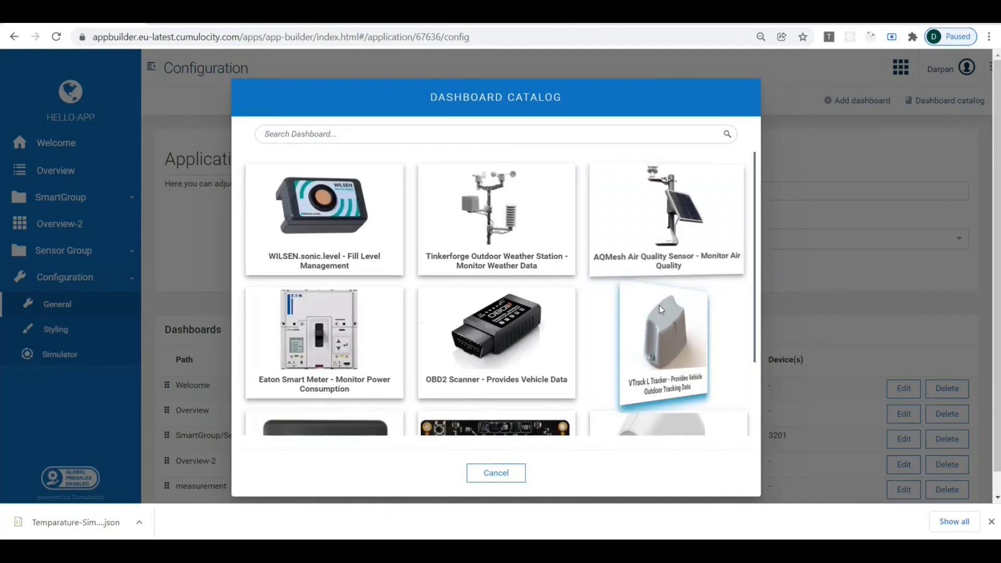
pyautogui.click(991, 521)
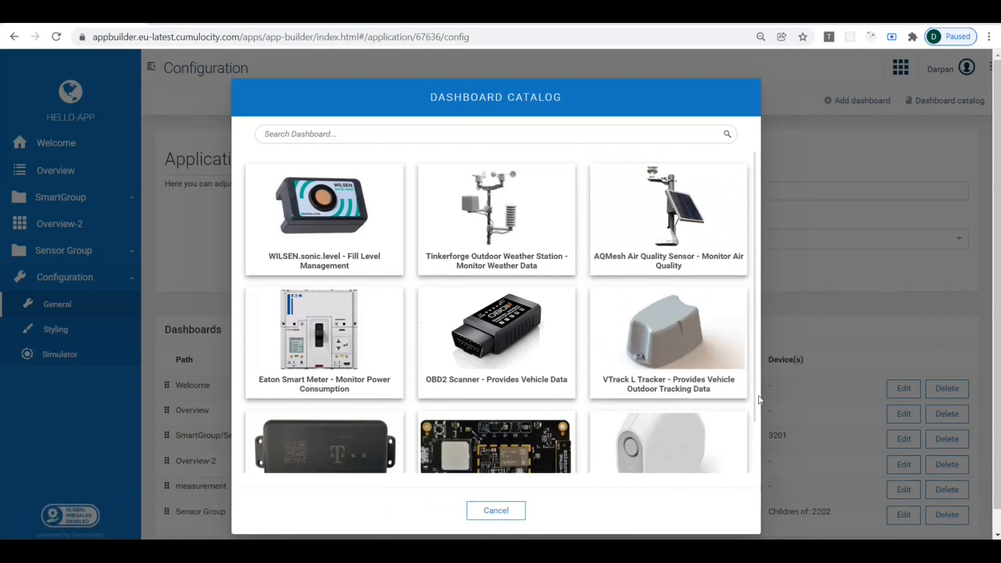
pyautogui.scroll(-1, 758, 407)
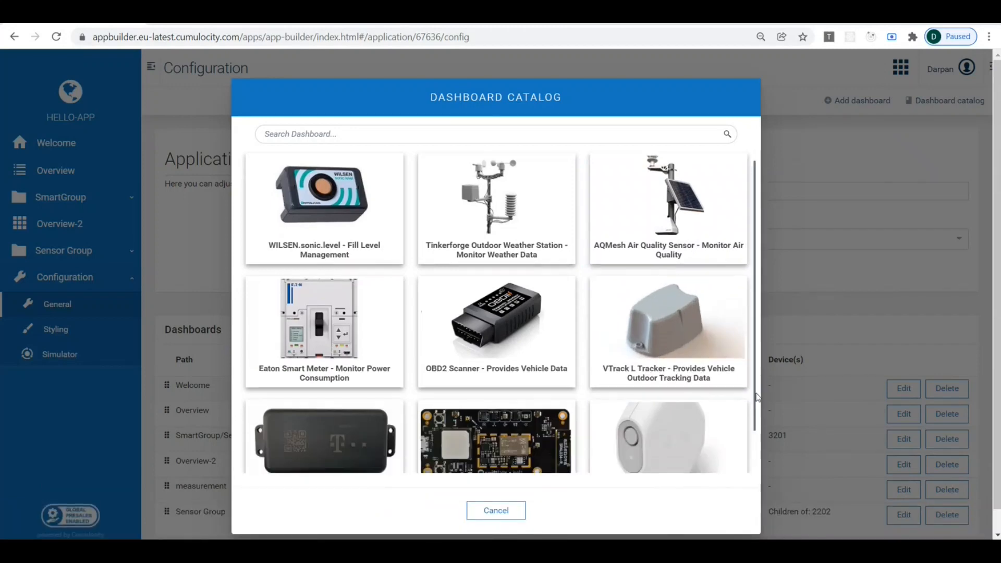
pyautogui.moveTo(754, 420); pyautogui.dragTo(754, 337)
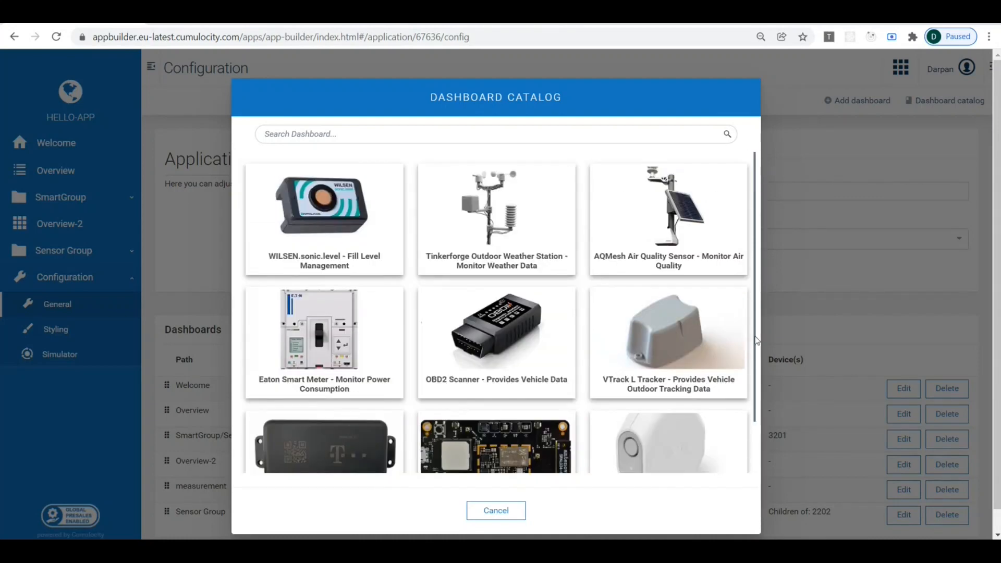
pyautogui.moveTo(670, 269)
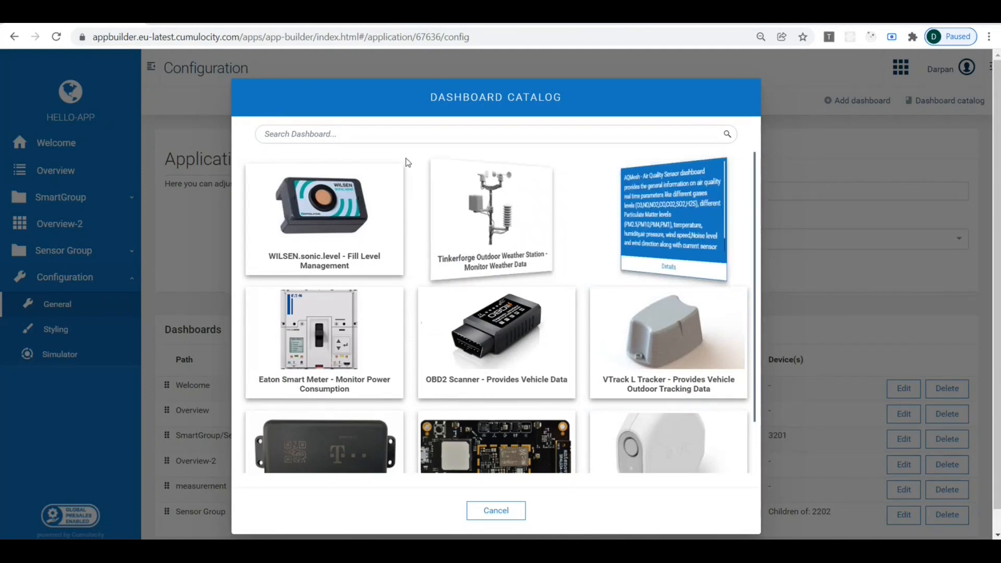
# Search the dashboard catalog for "sm" and clear the search
pyautogui.click(385, 136)
pyautogui.write('sm')
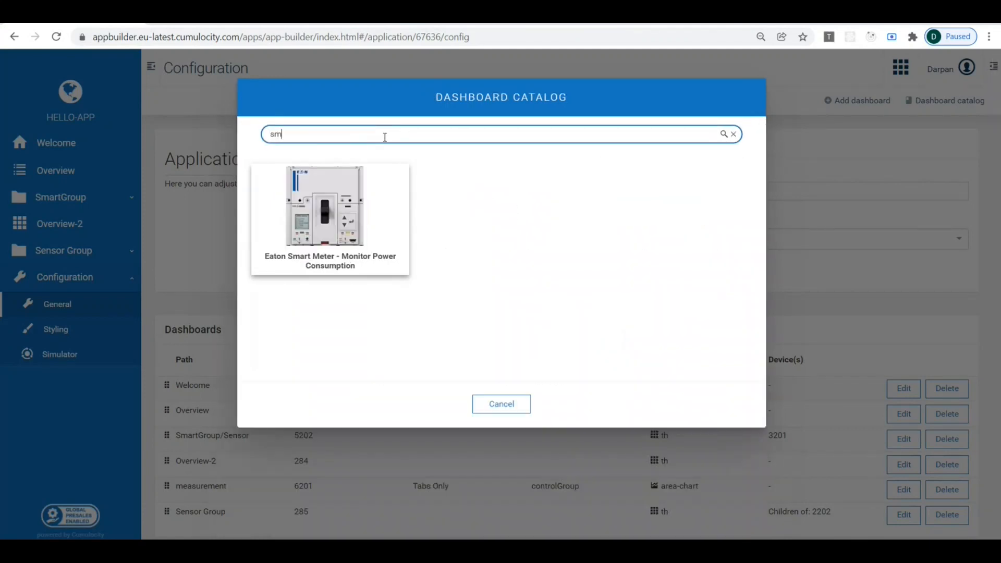
pyautogui.press('BackSpace')
pyautogui.press('BackSpace')
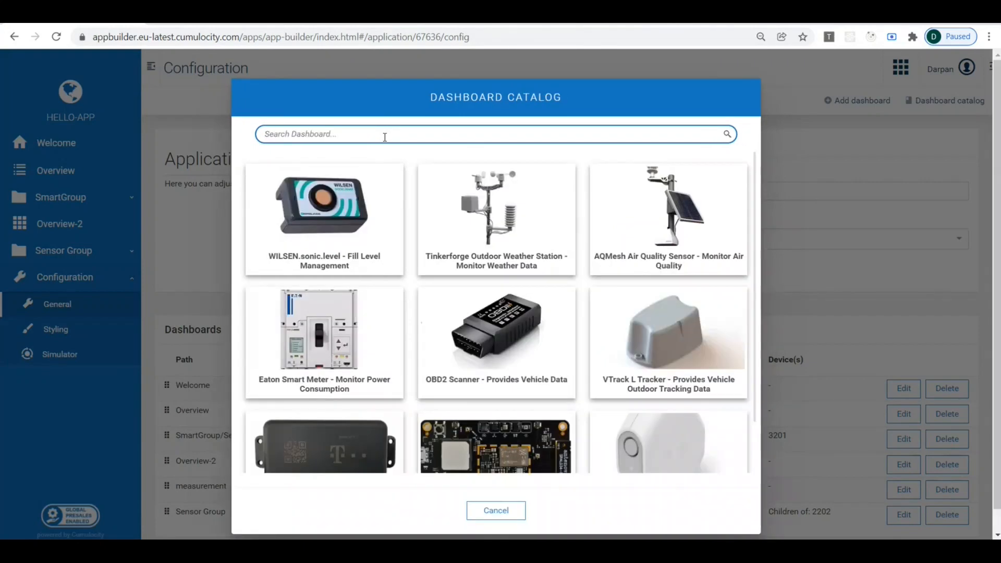
# Find the LCT - Low Cost Tracker template with the search "l" and try to install its Device Chart Widget dependency
pyautogui.write('l')
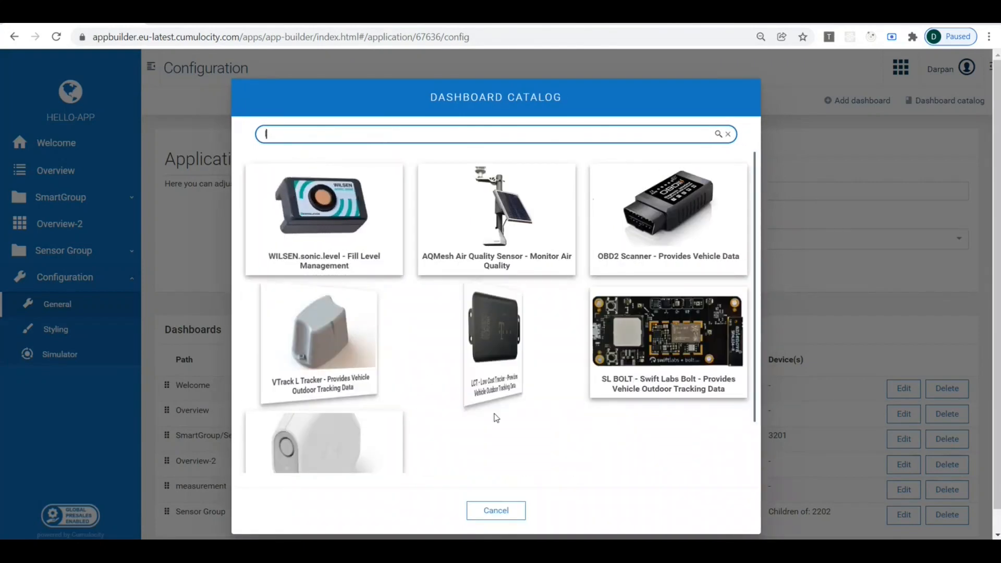
pyautogui.click(506, 397)
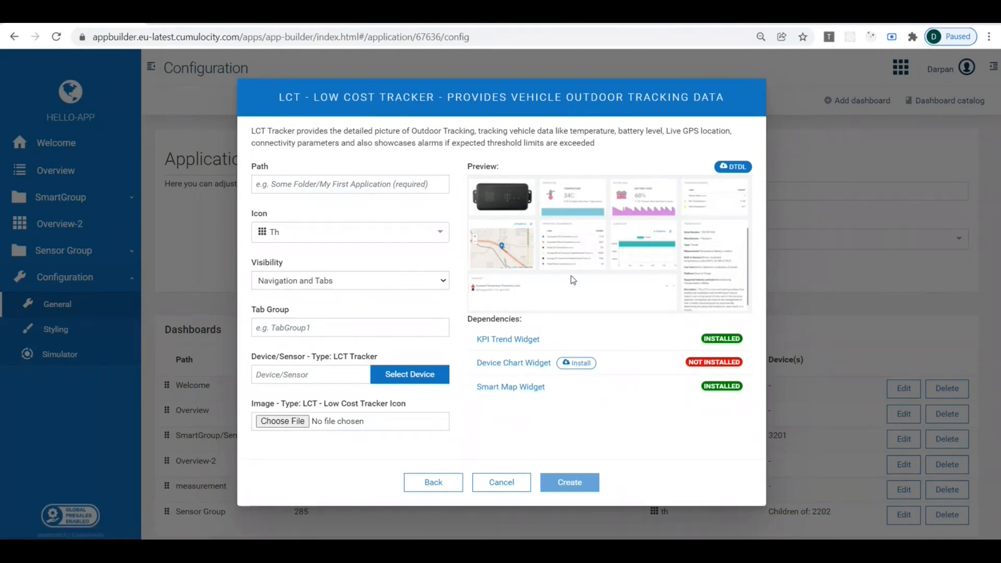
pyautogui.click(578, 365)
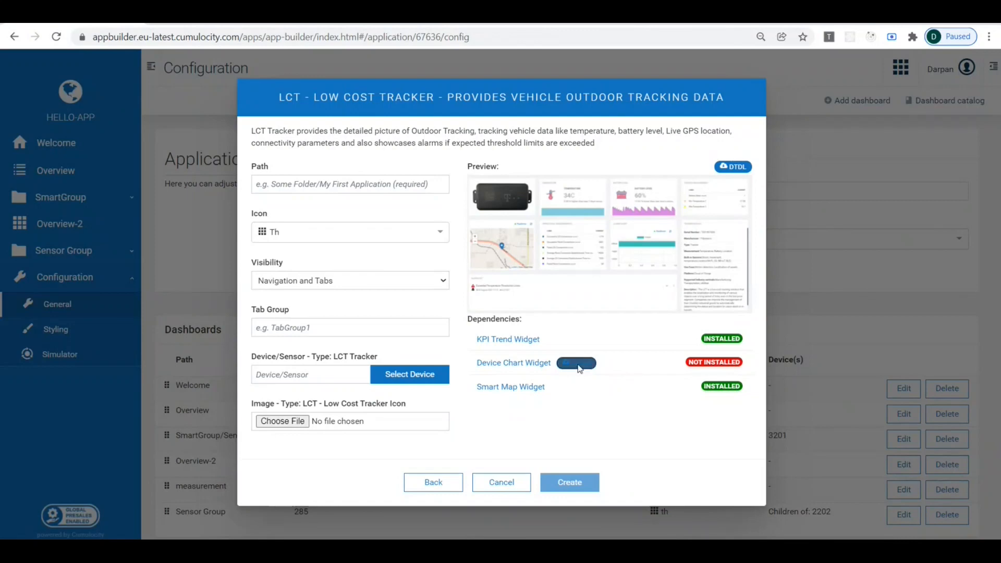
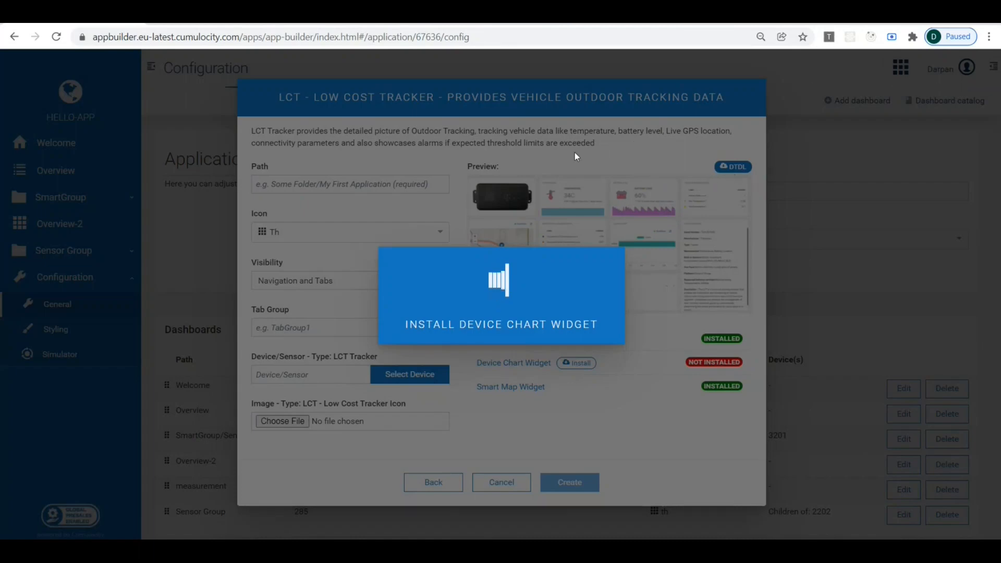
# In the Azure Certified Device catalog, examine the ESP32-Azure IoT Kit's specifications and its device model JSON
pyautogui.click(508, 21)
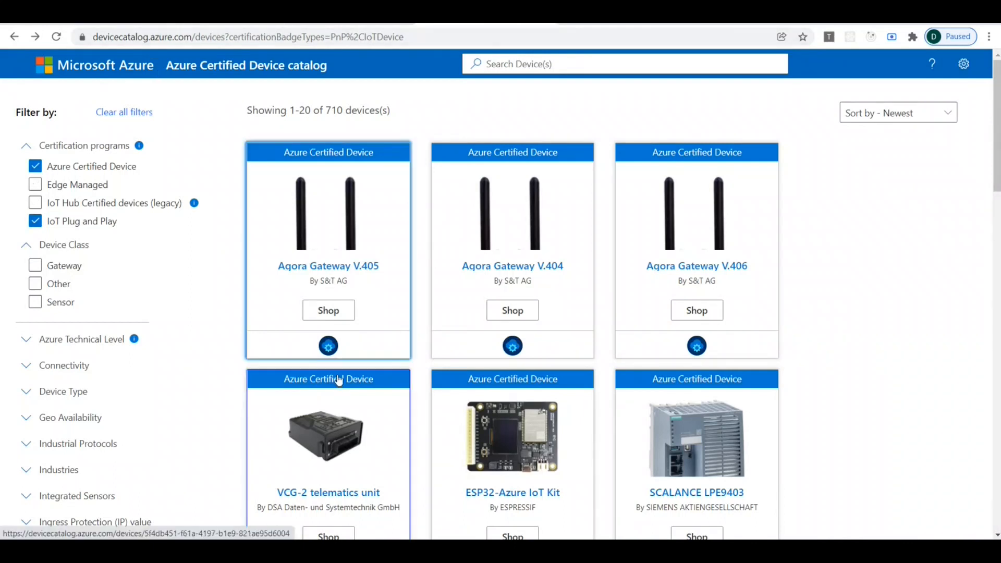
pyautogui.click(496, 441)
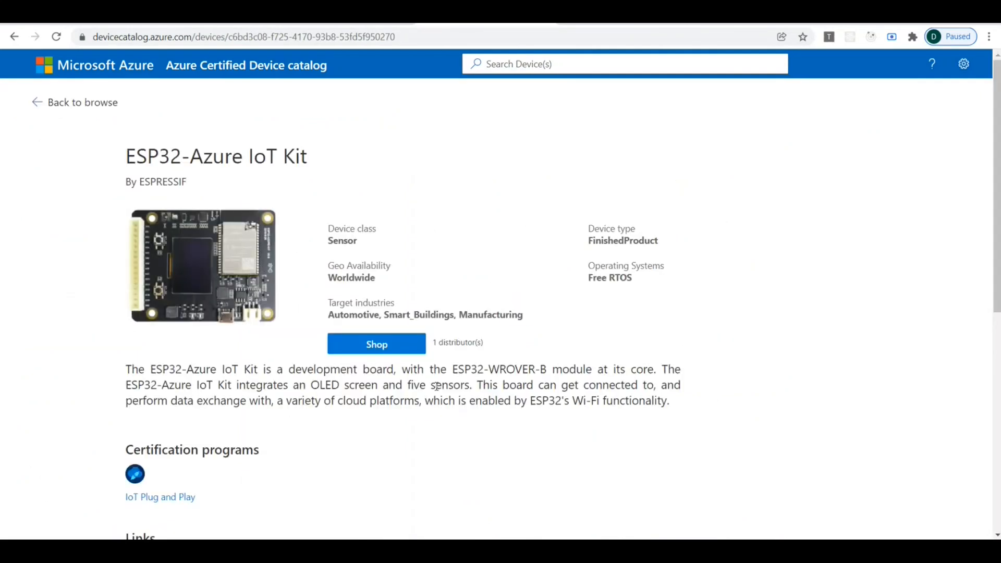
pyautogui.scroll(-8, 437, 386)
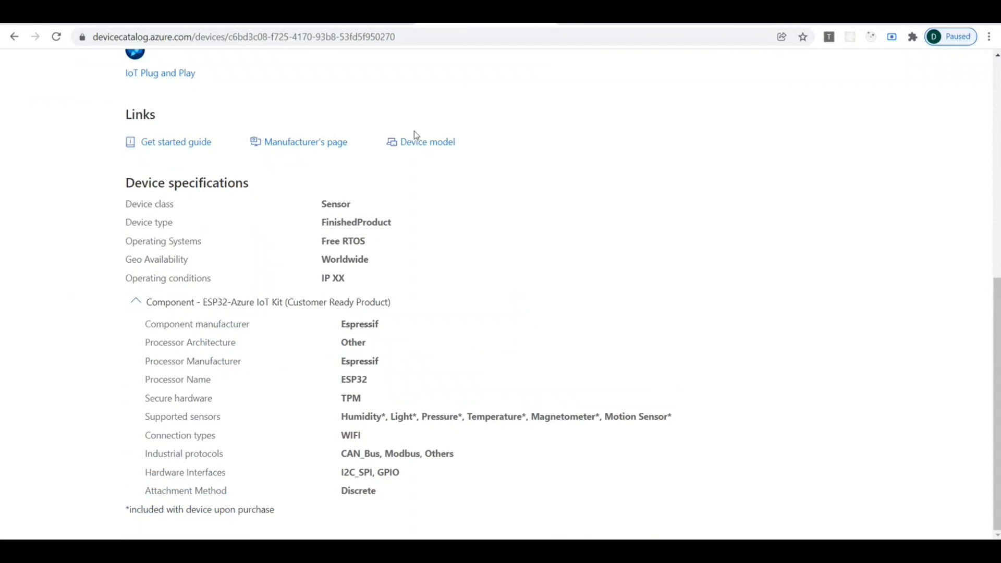
pyautogui.click(415, 143)
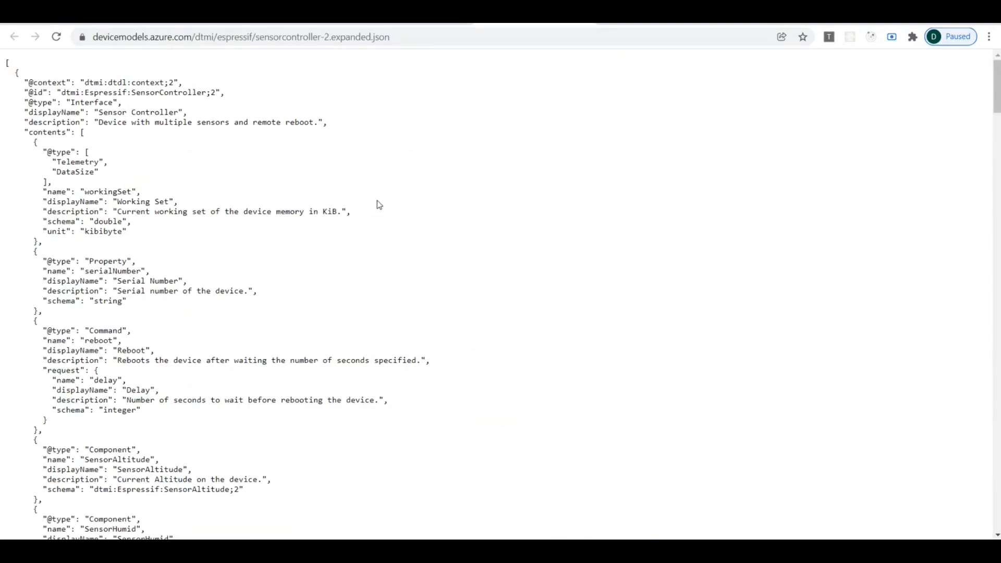
pyautogui.scroll(-8, 379, 205)
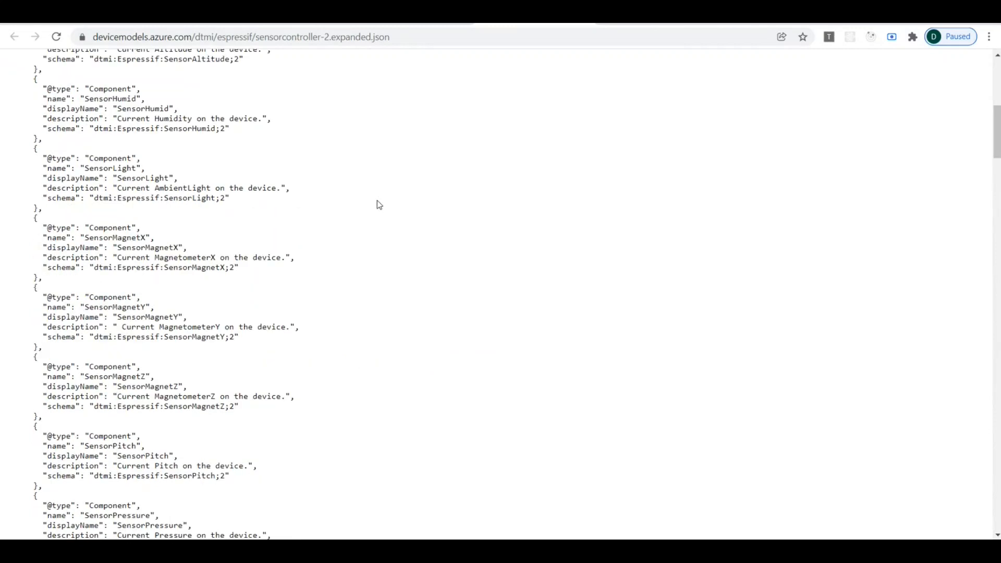
pyautogui.scroll(-8, 379, 204)
pyautogui.scroll(15, 379, 205)
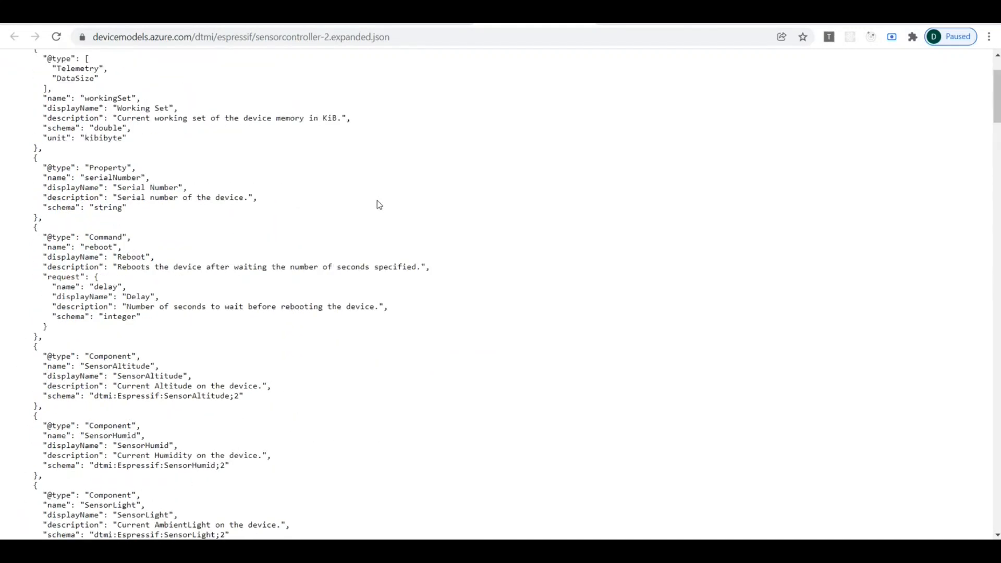
pyautogui.scroll(2, 379, 205)
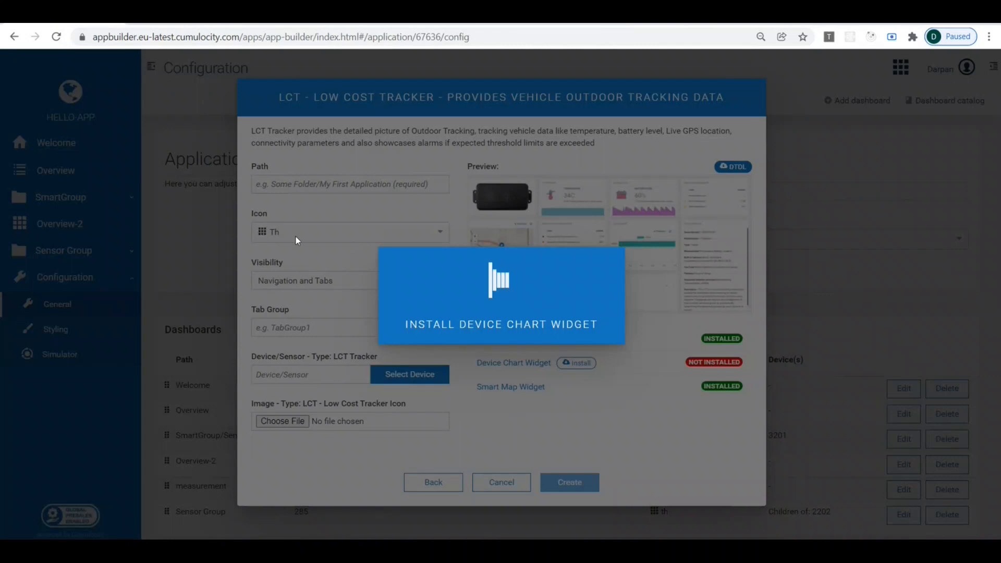
# Reload the Hello-App configuration, reopen the LCT - Low Cost Tracker template by searching the dashboard catalog for "lo", and download its DTDL file
pyautogui.click(57, 38)
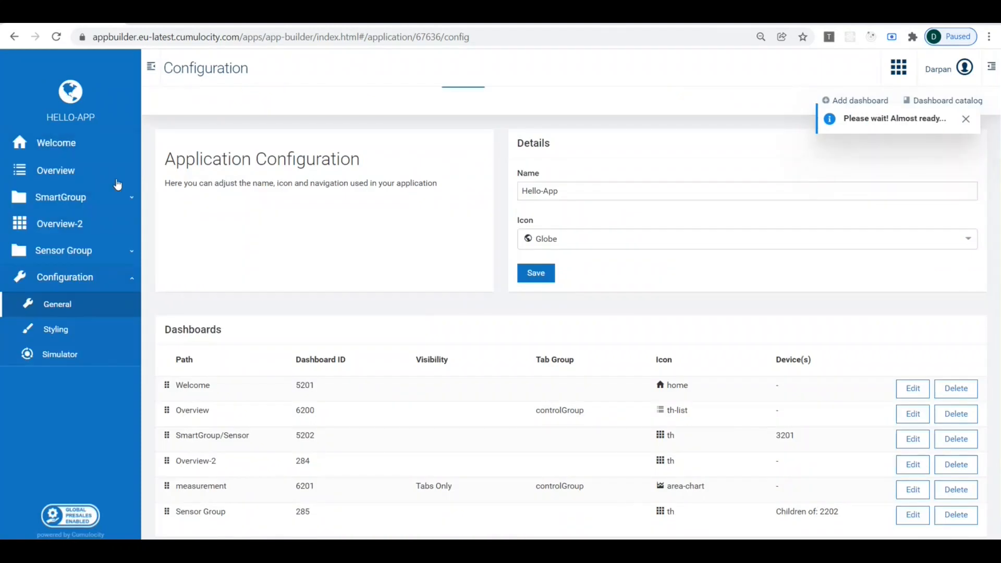
pyautogui.click(962, 107)
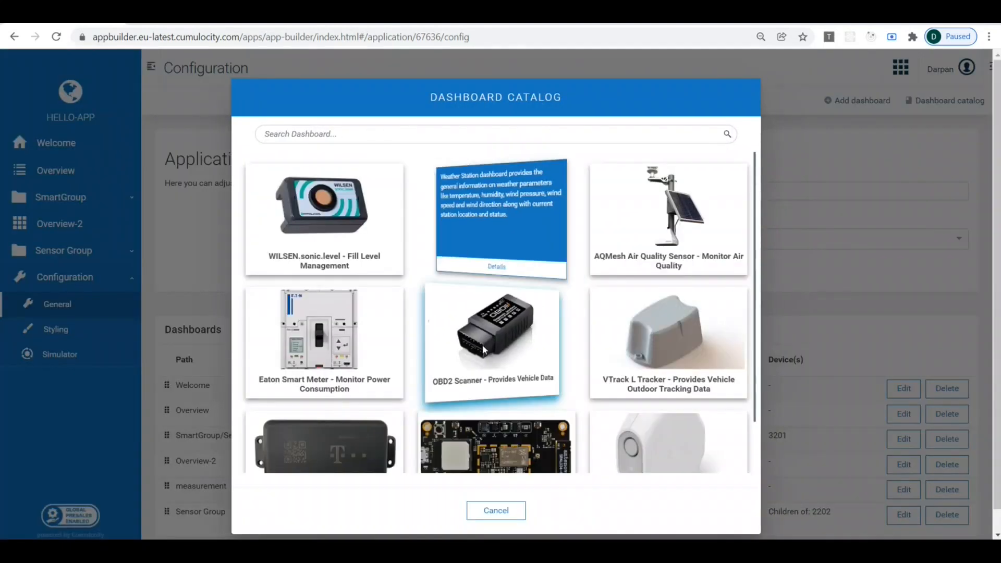
pyautogui.click(421, 135)
pyautogui.write('lo')
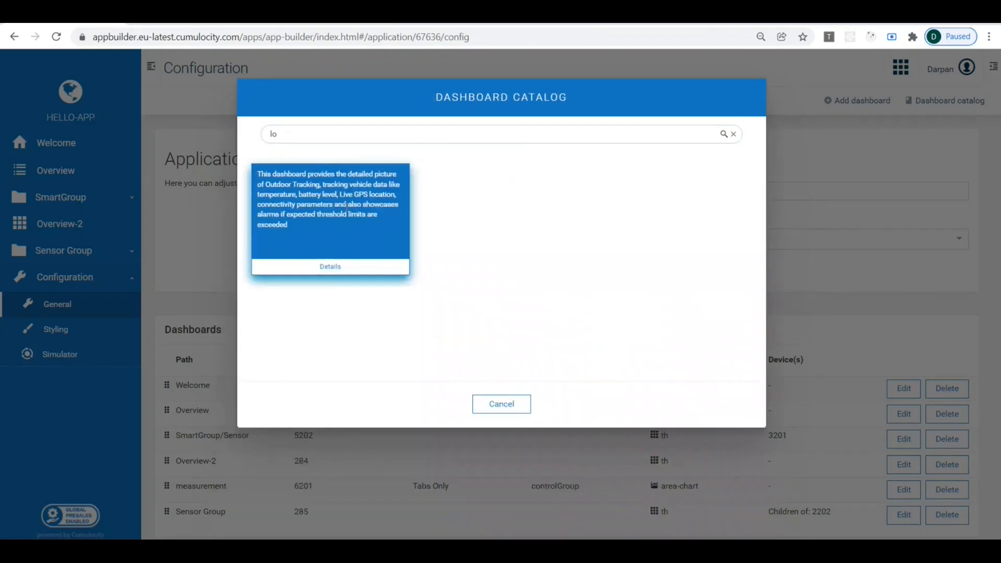
pyautogui.click(330, 266)
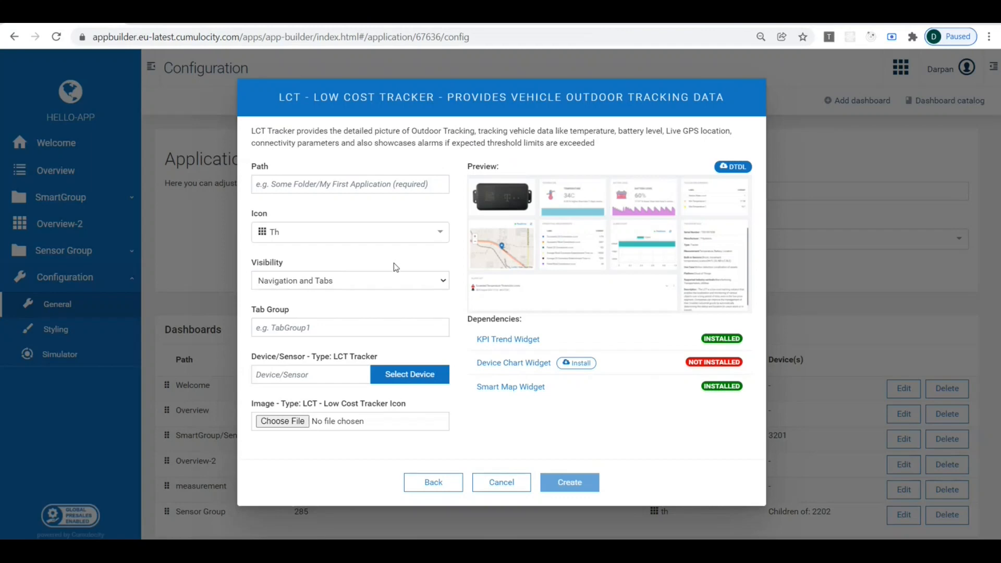
pyautogui.click(736, 168)
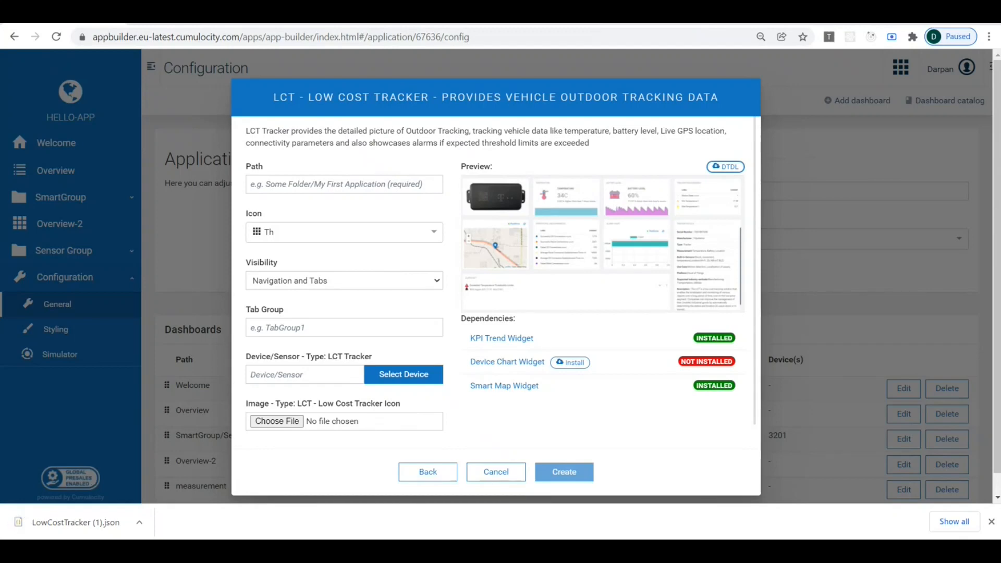
# Examine the downloaded LowCostTracker (1).json DTDL definitions up to the beginning of the file, and return to the Low Cost Tracker template
pyautogui.moveTo(563, 551)
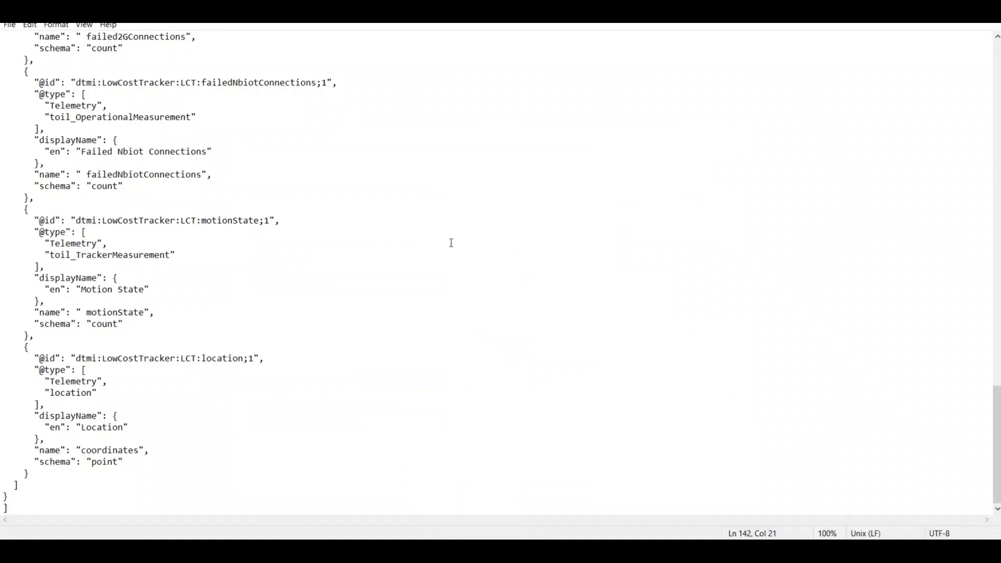
pyautogui.press('pageup')
pyautogui.press('pageup')
pyautogui.press('pageup')
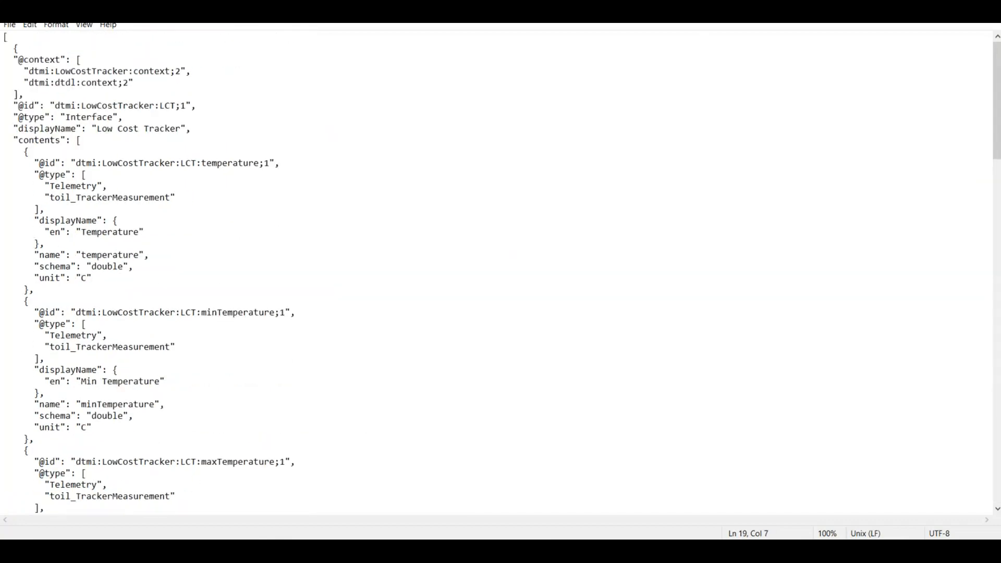
pyautogui.hotkey('alt', 'Tab')
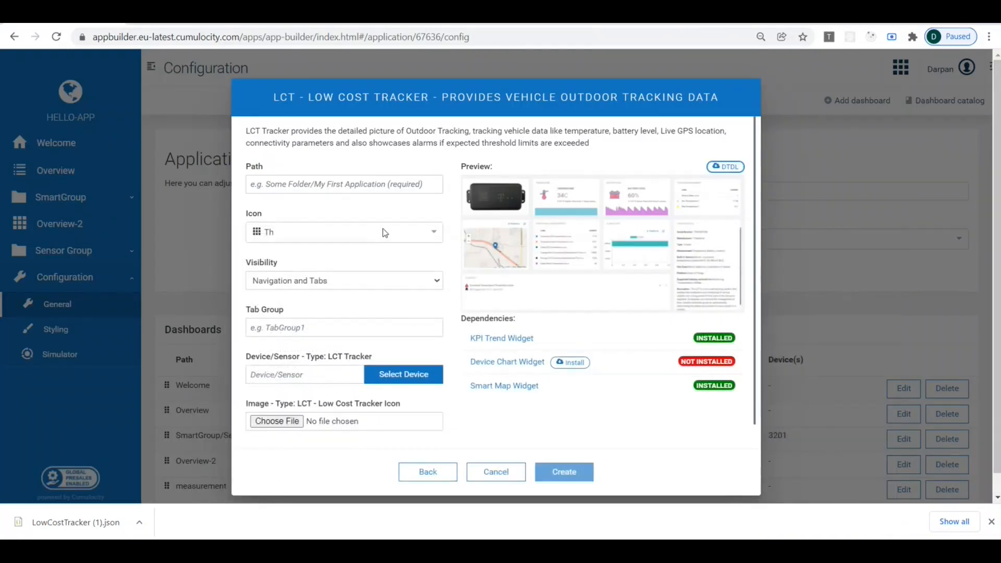
# Set the template's path to Low Cost Tracker and assign smartSensor-2 as its device
pyautogui.click(320, 182)
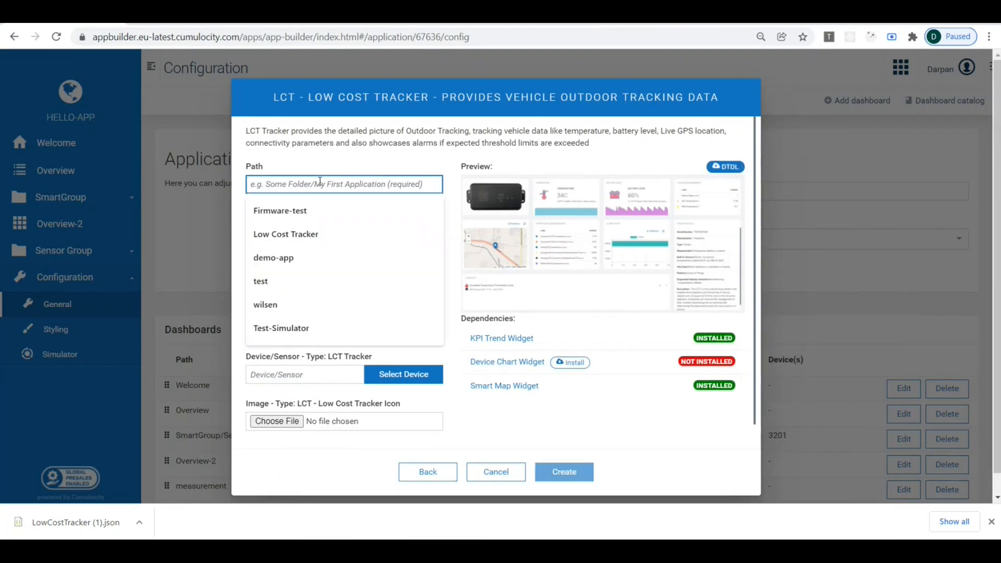
pyautogui.write('Lo')
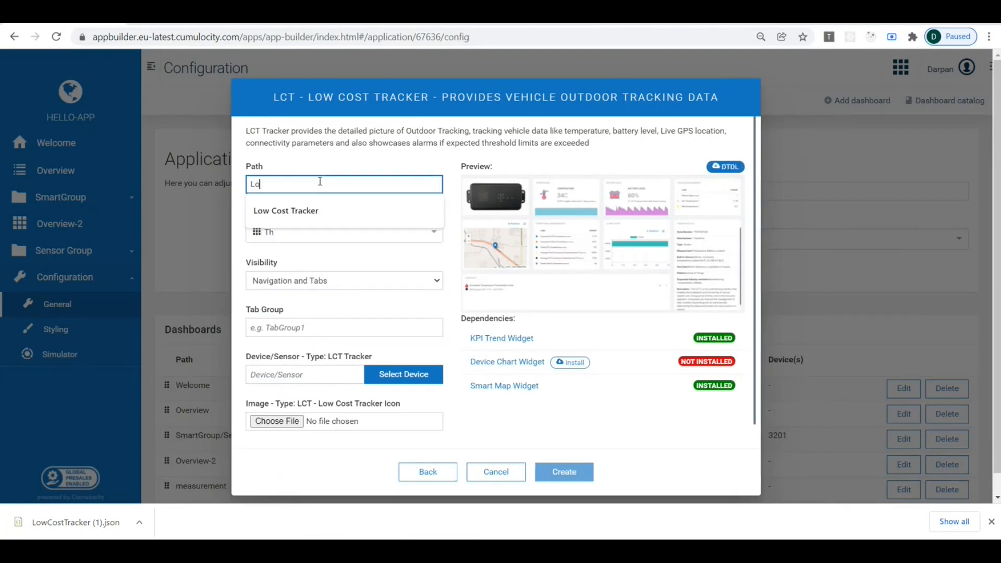
pyautogui.click(290, 211)
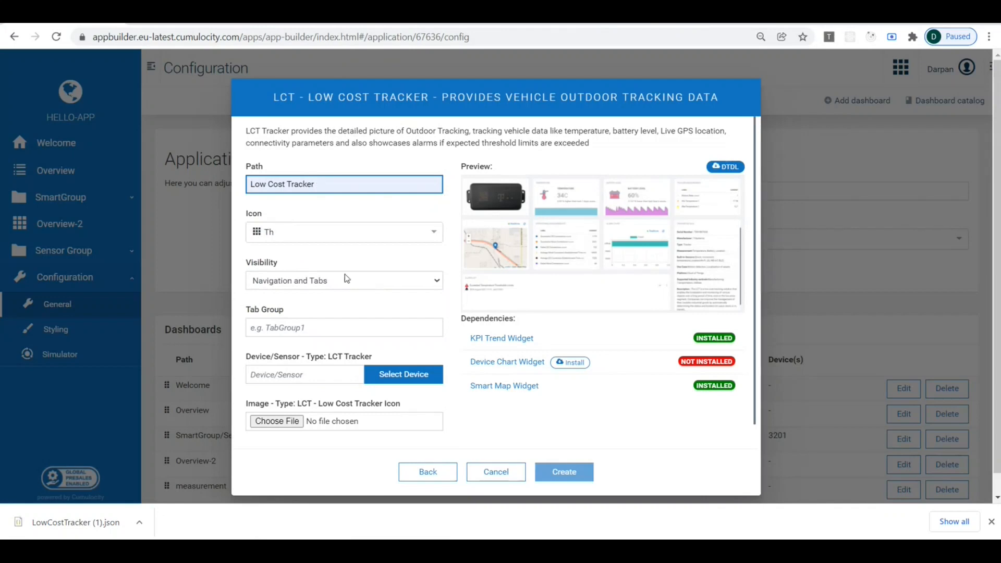
pyautogui.click(384, 375)
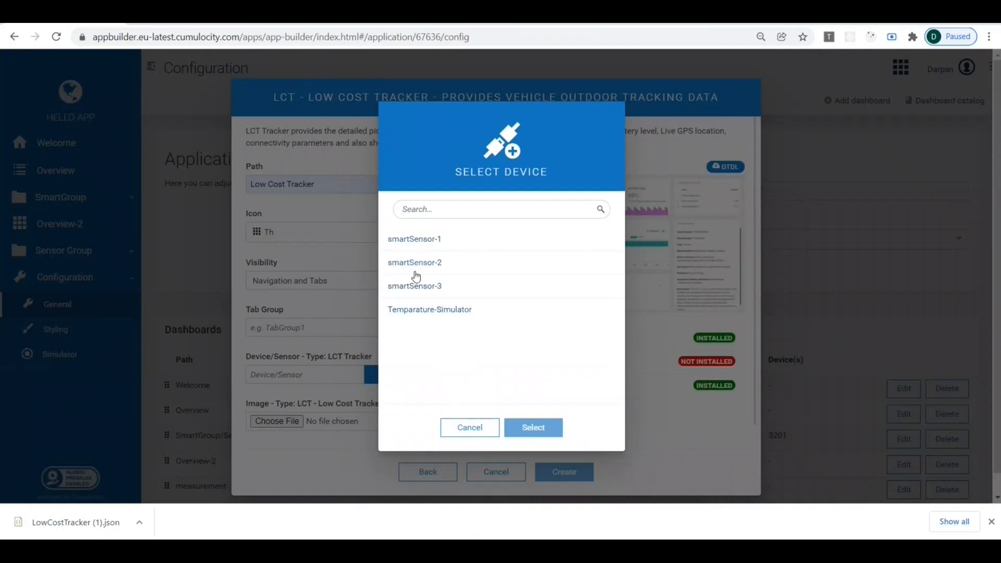
pyautogui.click(423, 267)
pyautogui.click(533, 428)
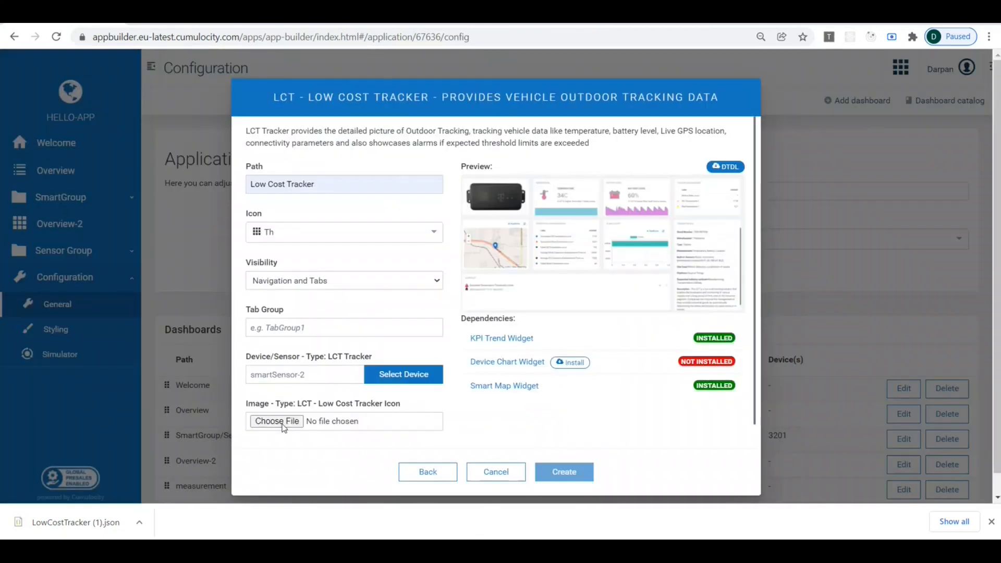
# Choose LCT.png from the Demo folder as the tracker image and create the dashboard
pyautogui.click(277, 421)
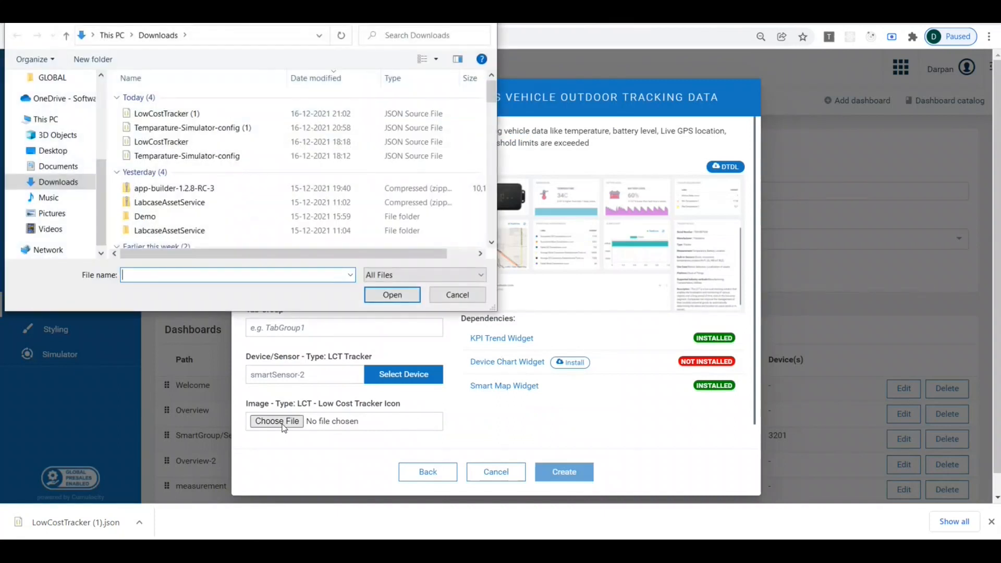
pyautogui.doubleClick(145, 215)
pyautogui.click(312, 129)
pyautogui.click(393, 299)
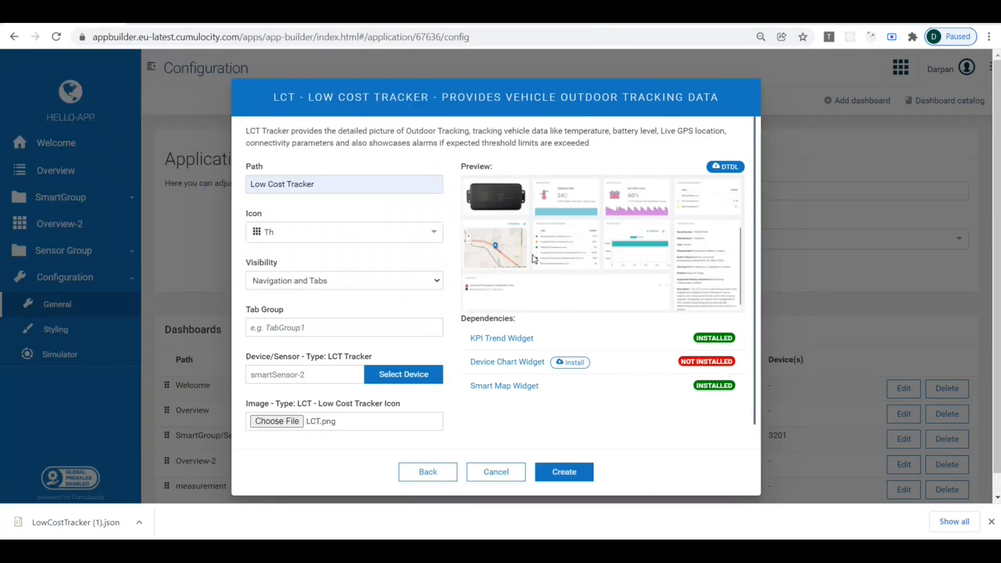
pyautogui.click(561, 472)
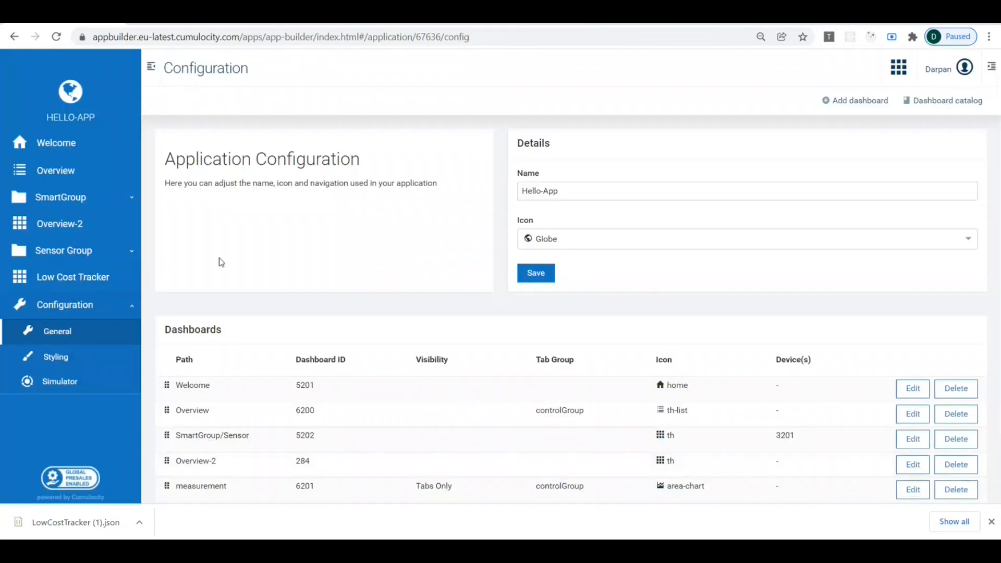
# Review the widgets on the new Low Cost Tracker dashboard and return to the application's general configuration
pyautogui.click(86, 282)
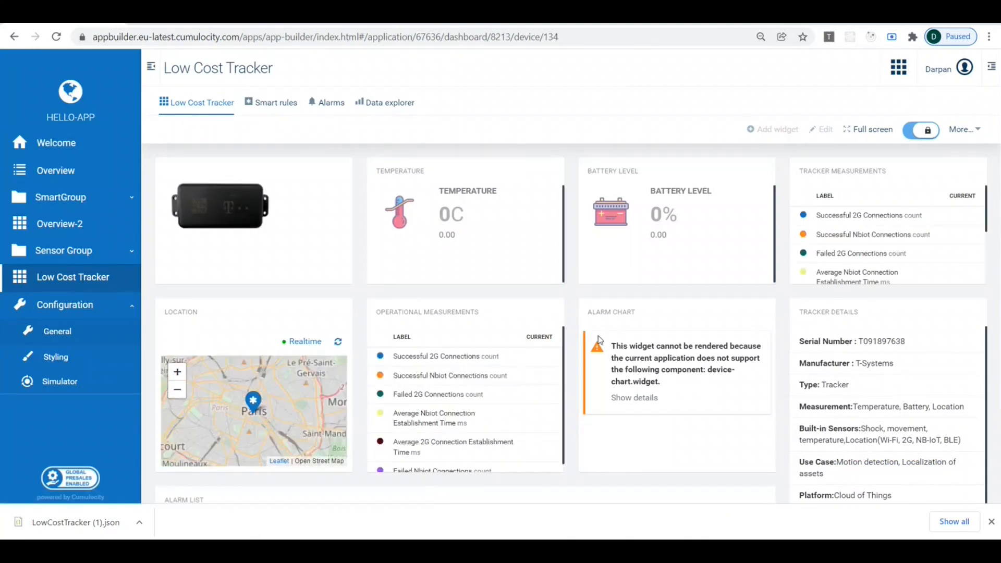
pyautogui.scroll(-1, 639, 321)
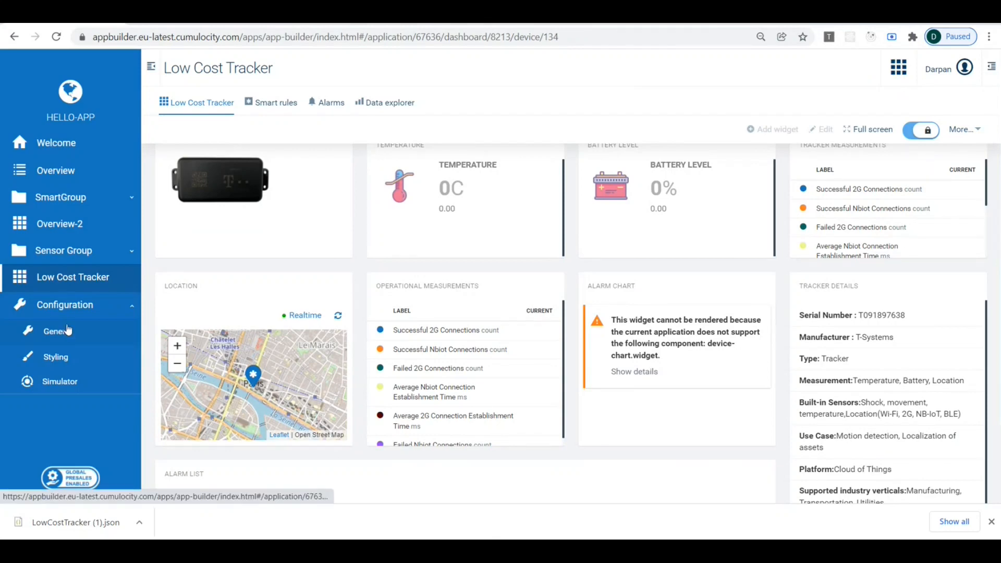
pyautogui.click(68, 329)
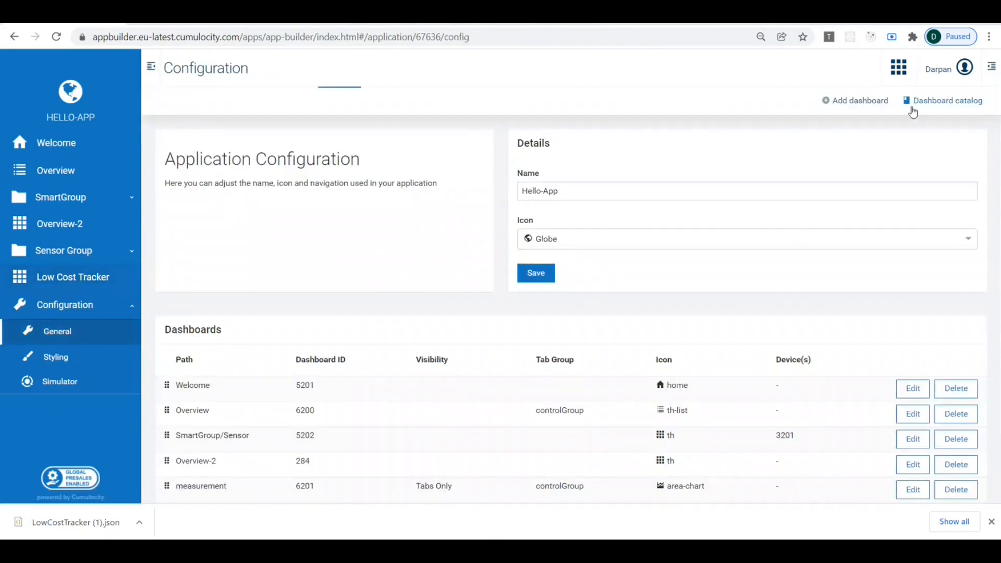
# Reopen the LCT - Low Cost Tracker template by searching the dashboard catalog for "lo", and install its Device Chart Widget dependency
pyautogui.click(927, 103)
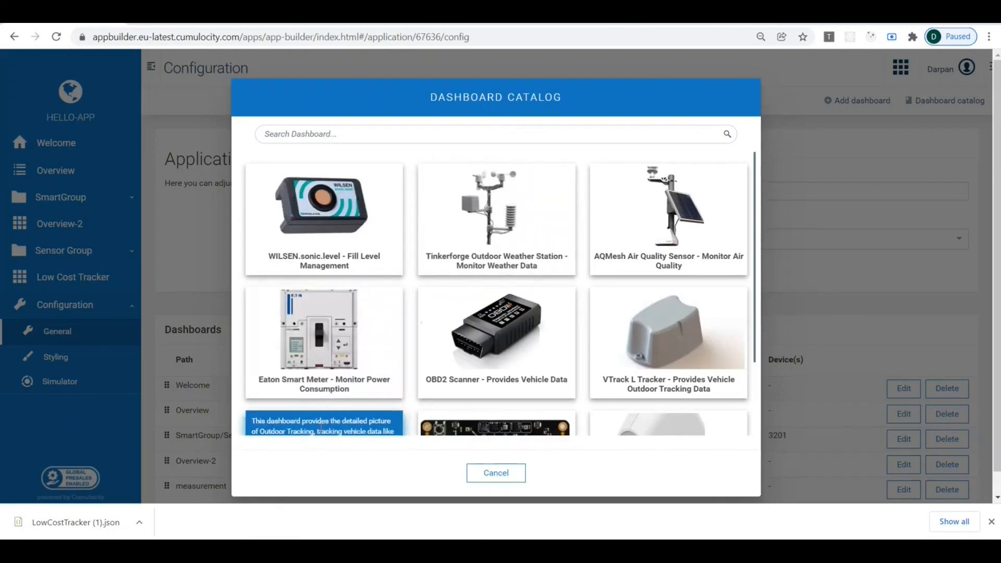
pyautogui.click(450, 135)
pyautogui.write('lo')
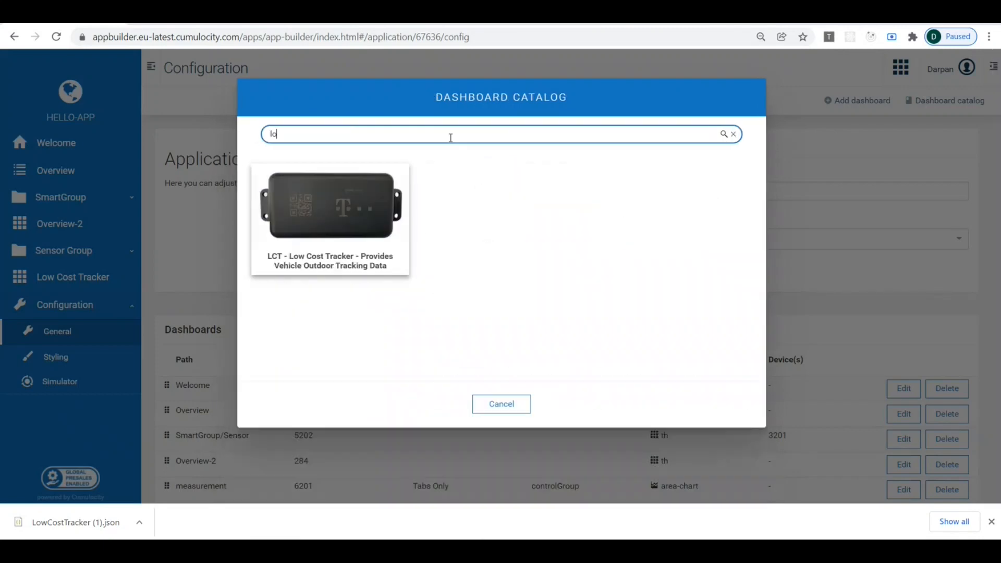
pyautogui.moveTo(353, 233)
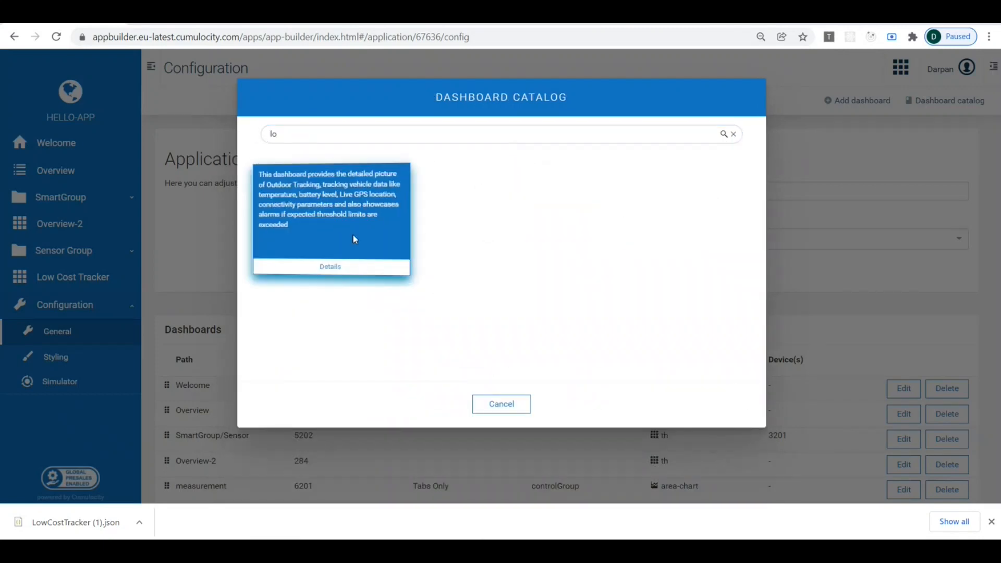
pyautogui.click(341, 266)
pyautogui.click(574, 362)
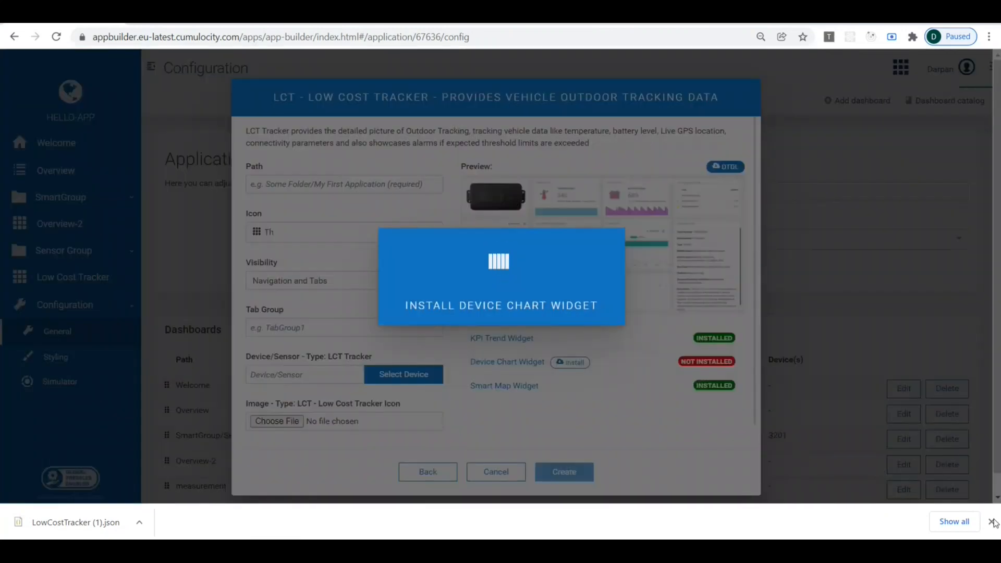
pyautogui.click(991, 522)
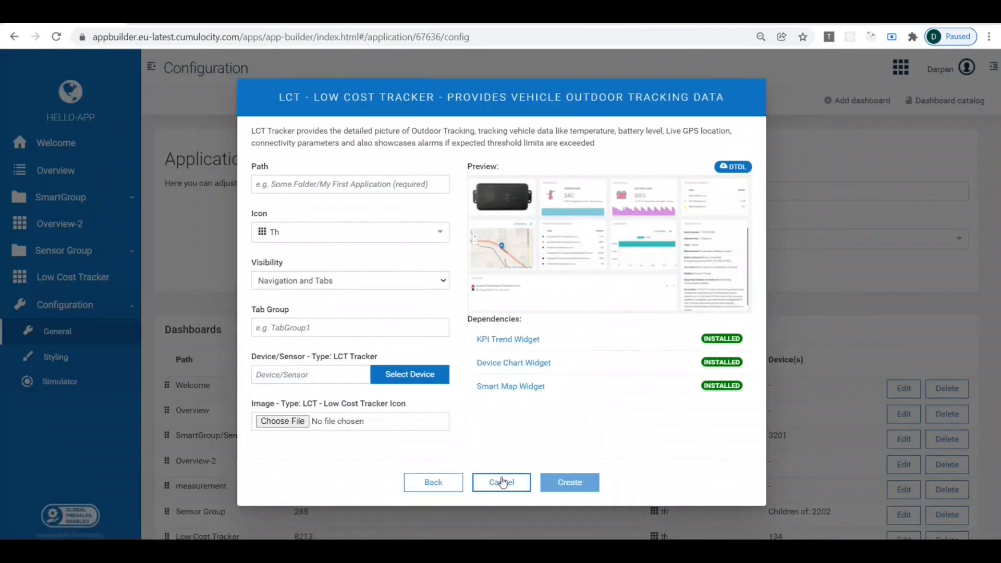
# Close the template, reload the application, and inspect the device marker on the Low Cost Tracker dashboard's location map
pyautogui.click(501, 480)
pyautogui.click(56, 37)
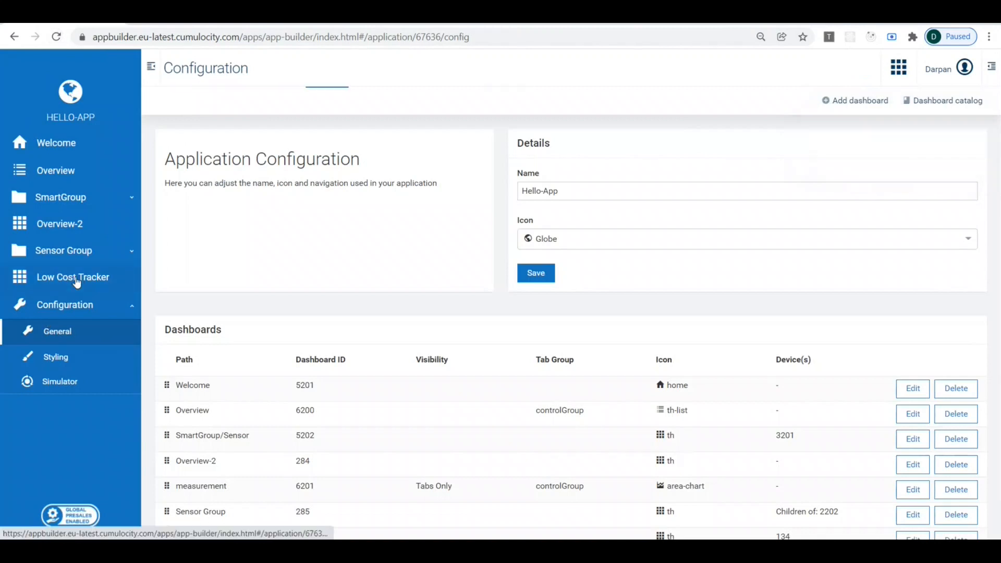
pyautogui.click(76, 282)
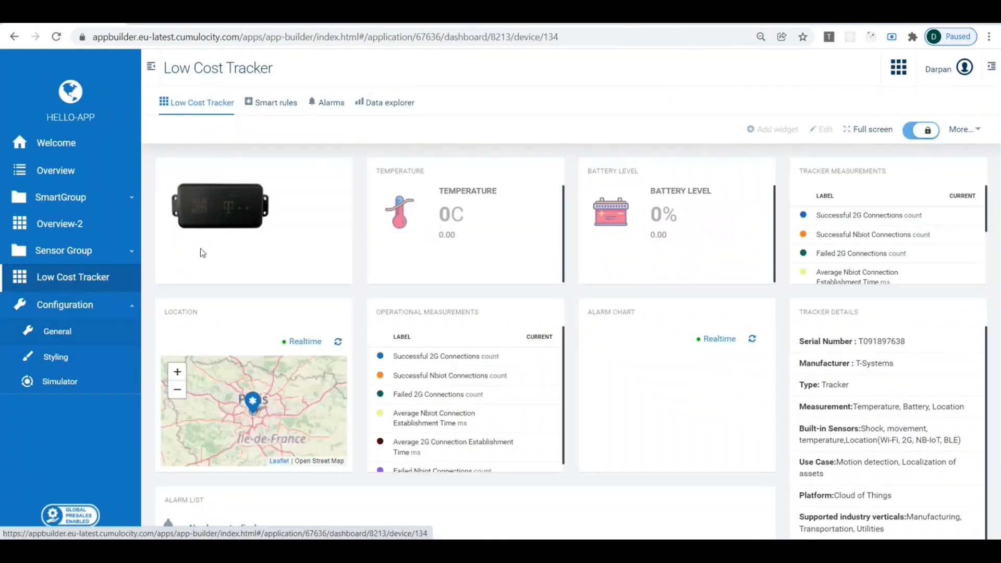
pyautogui.click(253, 405)
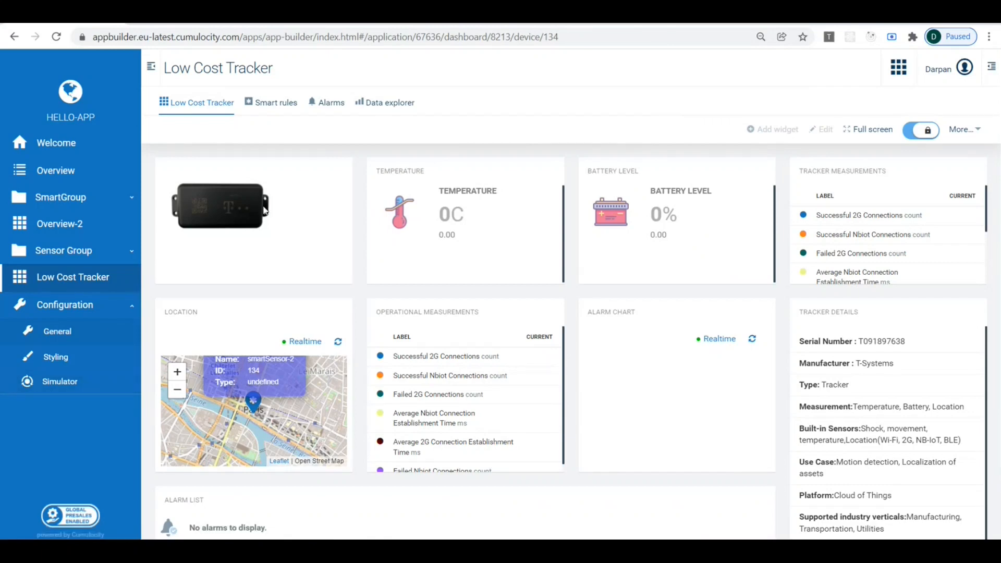
# Start a new DTDL simulator for the existing device smartSensor-2
pyautogui.click(54, 382)
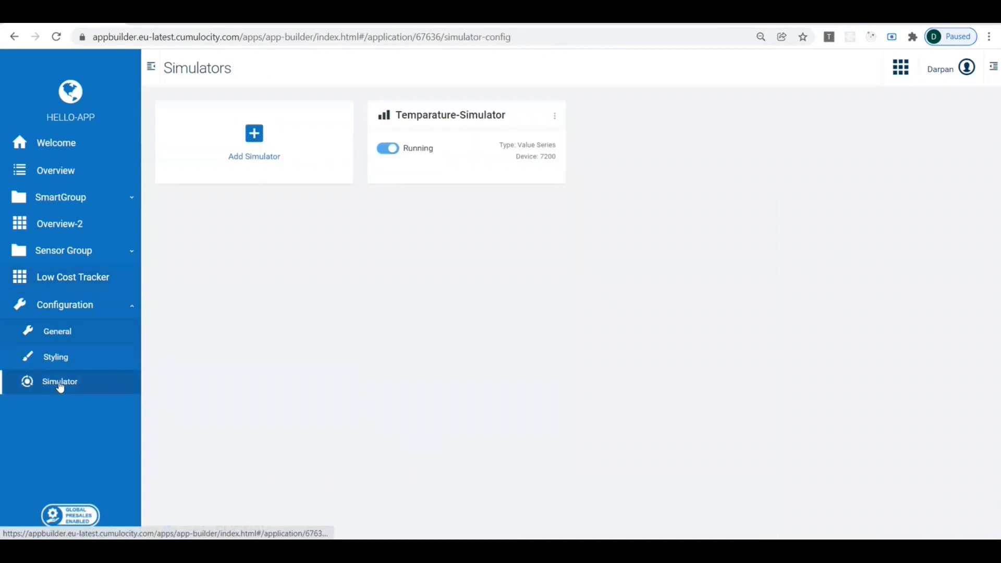
pyautogui.click(254, 134)
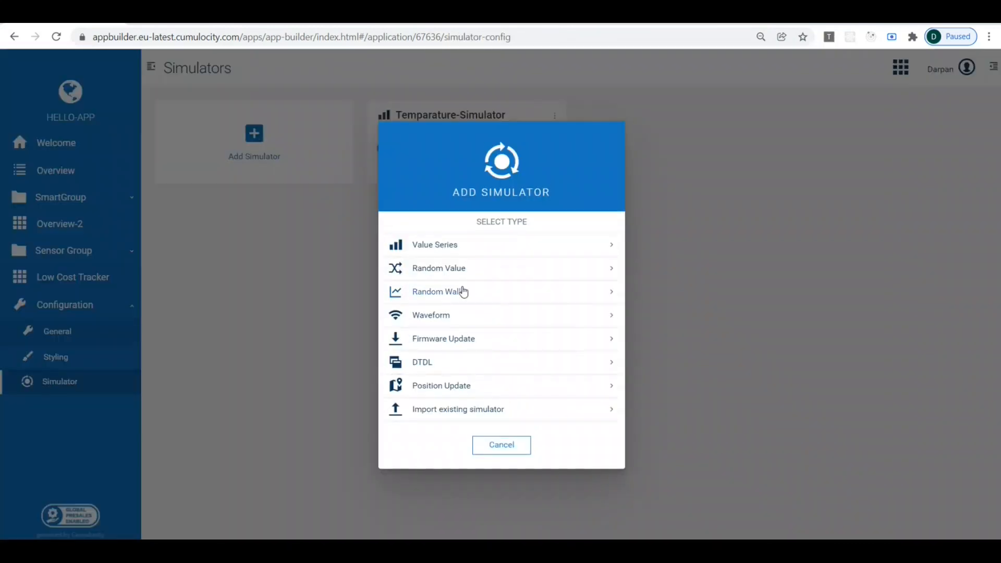
pyautogui.click(418, 370)
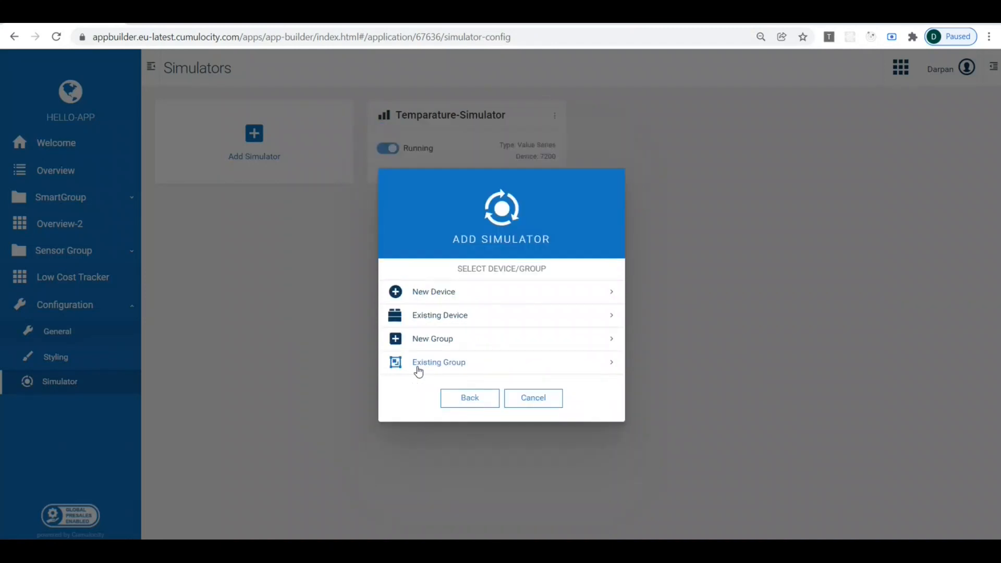
pyautogui.click(443, 319)
pyautogui.click(427, 284)
pyautogui.write('Sma')
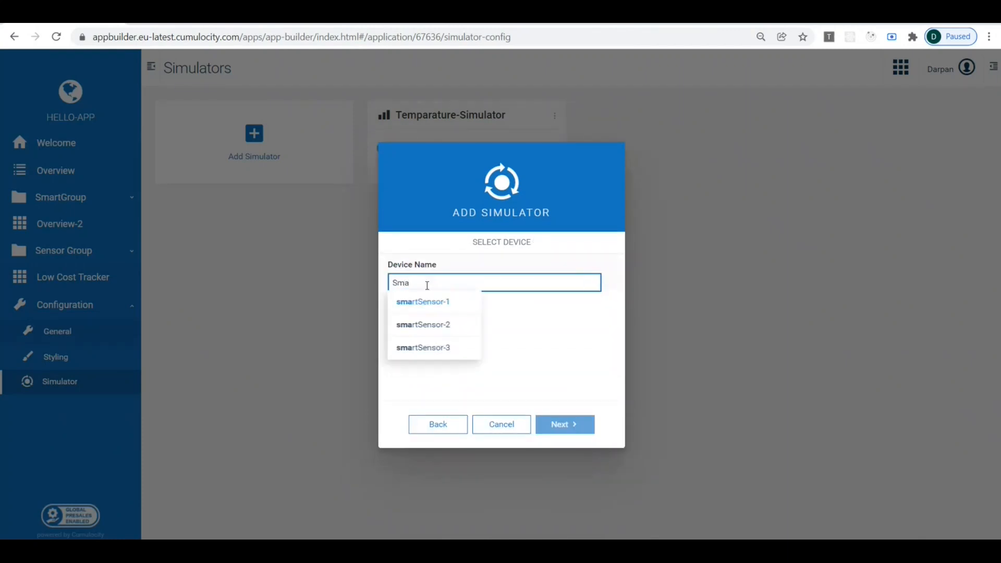
pyautogui.click(420, 324)
pyautogui.click(565, 425)
# Upload LowCostTracker (1).json from the Downloads folder as the simulator's DTDL file
pyautogui.click(368, 219)
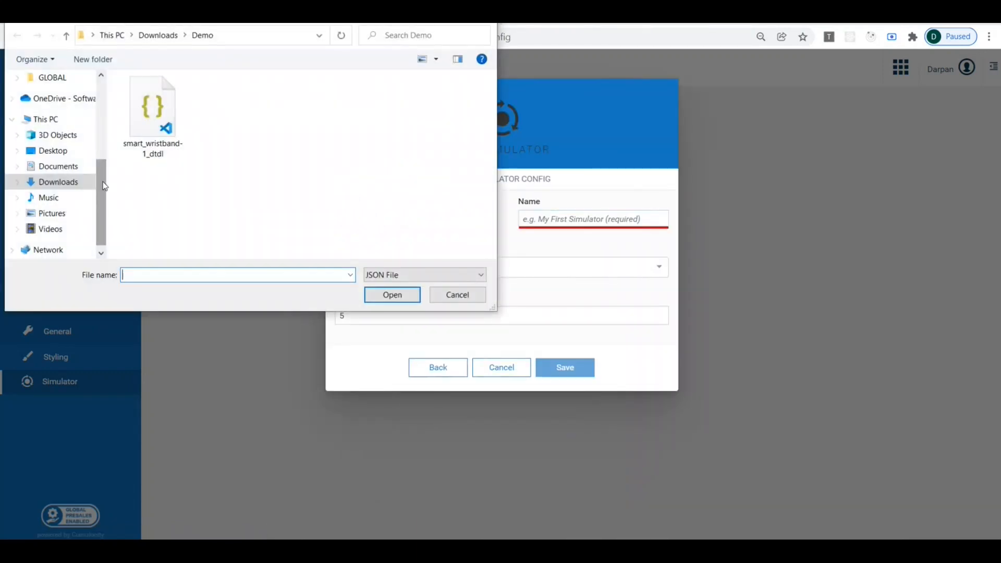
pyautogui.moveTo(102, 182); pyautogui.dragTo(102, 100)
pyautogui.click(67, 107)
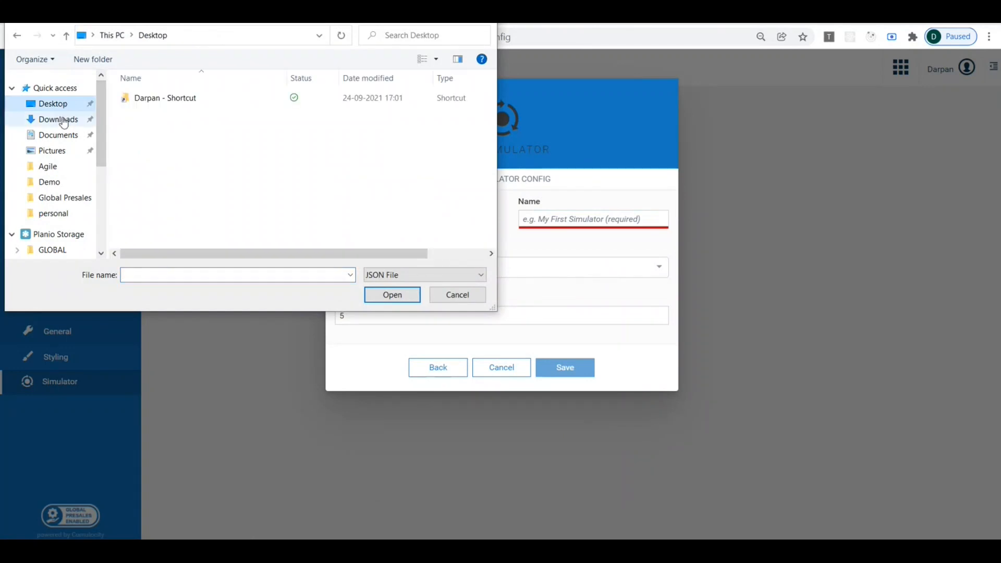
pyautogui.click(62, 121)
pyautogui.click(178, 115)
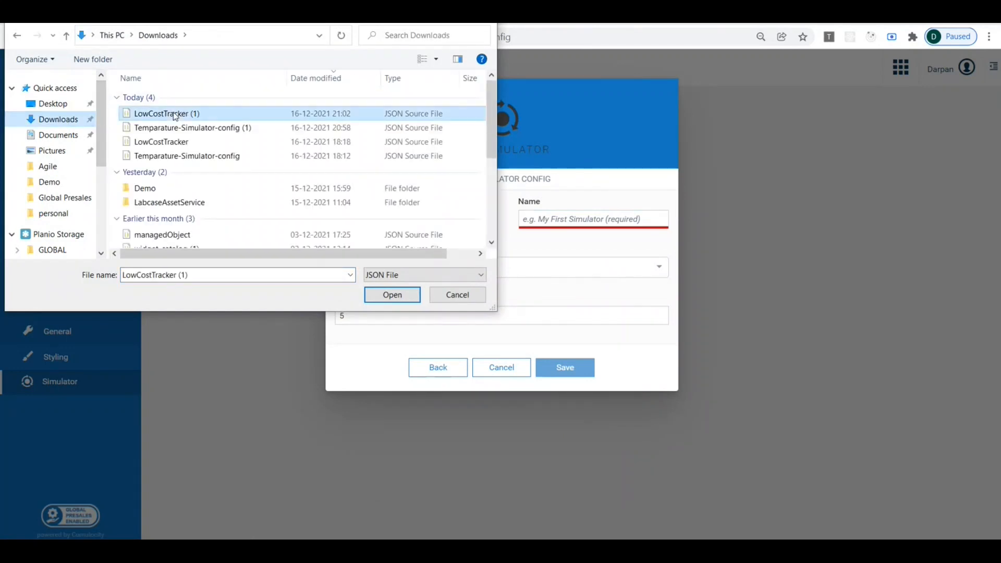
pyautogui.click(392, 294)
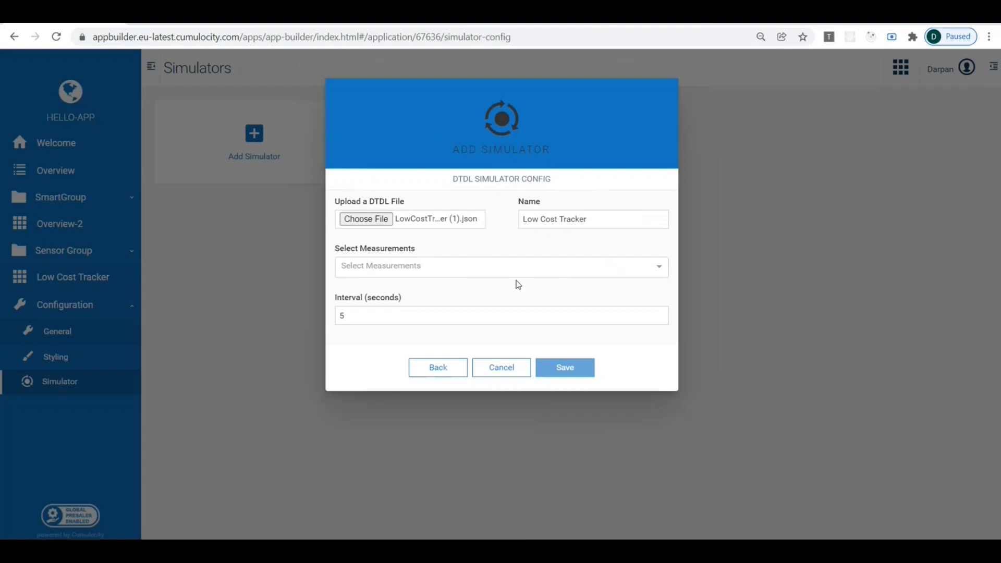
# Select Temperature and Remaining Battery Capacity as the measurements to simulate
pyautogui.click(572, 266)
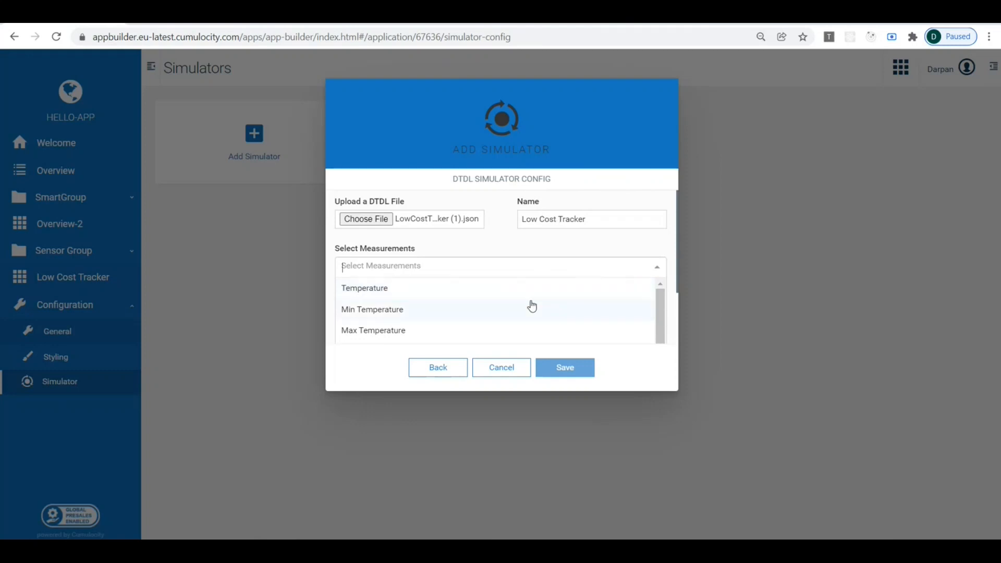
pyautogui.click(679, 278)
pyautogui.click(643, 273)
pyautogui.moveTo(655, 292)
pyautogui.mouseDown()
pyautogui.moveTo(660, 345)
pyautogui.moveTo(653, 292)
pyautogui.mouseUp()
pyautogui.click(499, 292)
pyautogui.moveTo(659, 320); pyautogui.dragTo(658, 342)
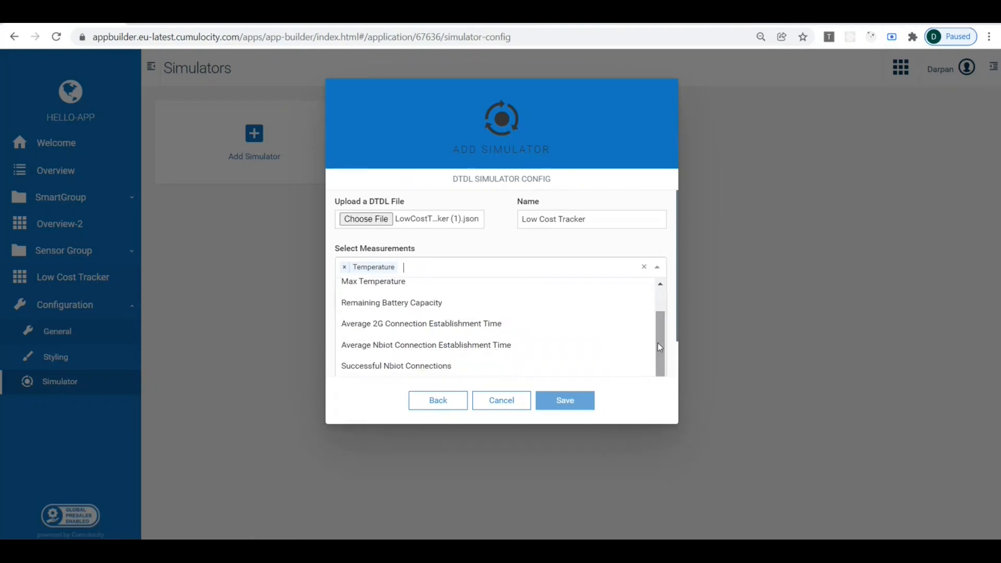
pyautogui.click(422, 308)
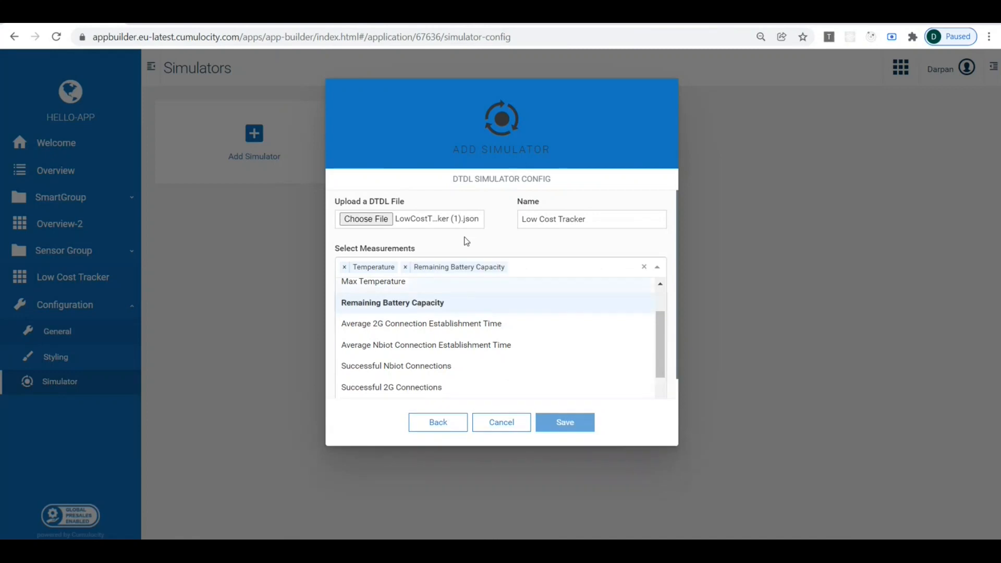
pyautogui.click(416, 310)
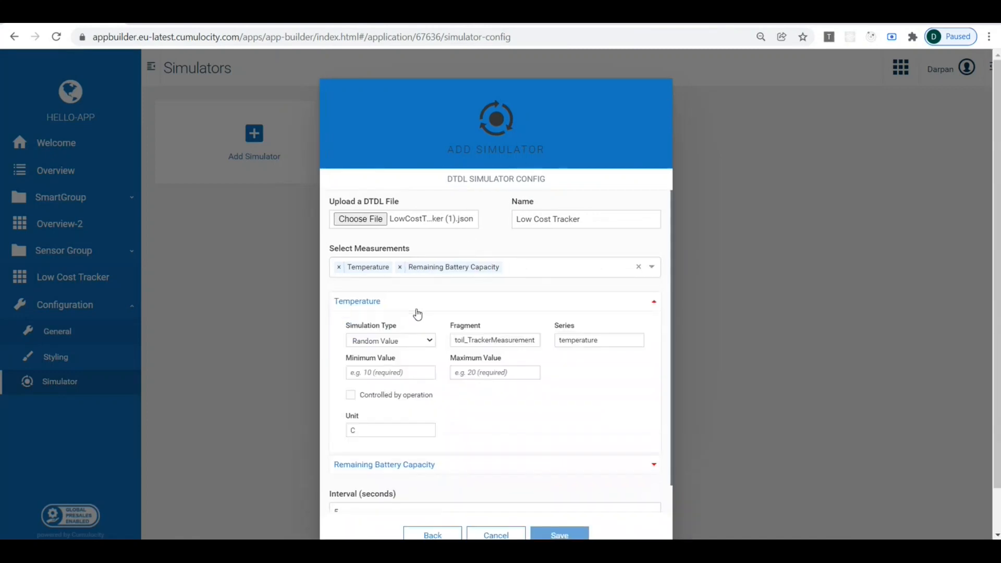
# Simulate Temperature as a Random Value with a minimum of -20 and a maximum of 40
pyautogui.click(388, 342)
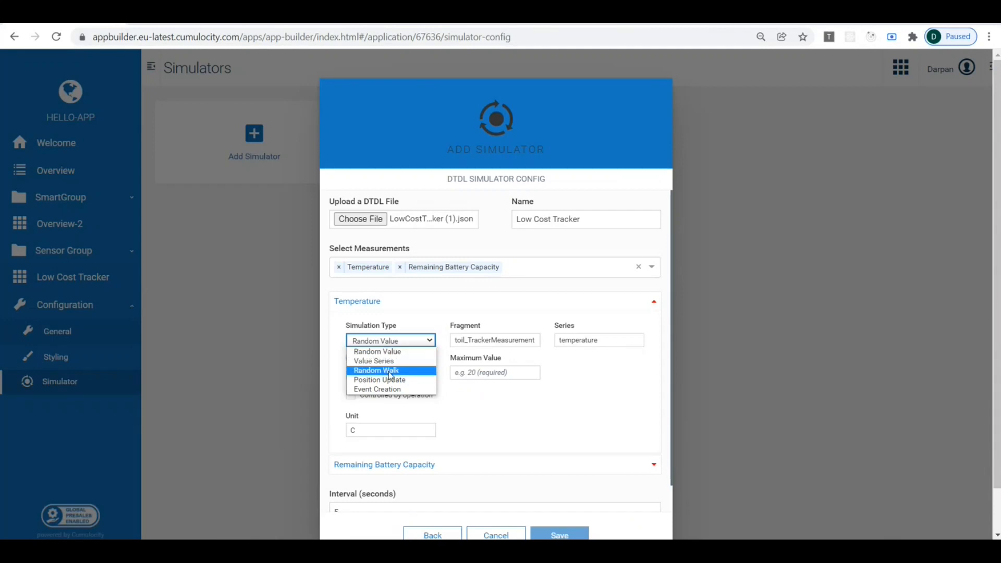
pyautogui.click(400, 352)
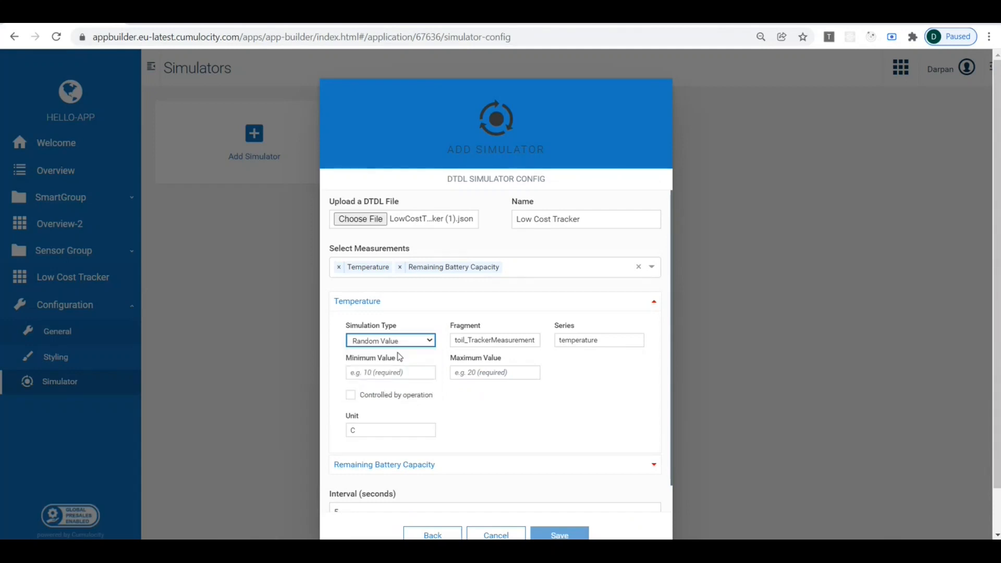
pyautogui.click(380, 370)
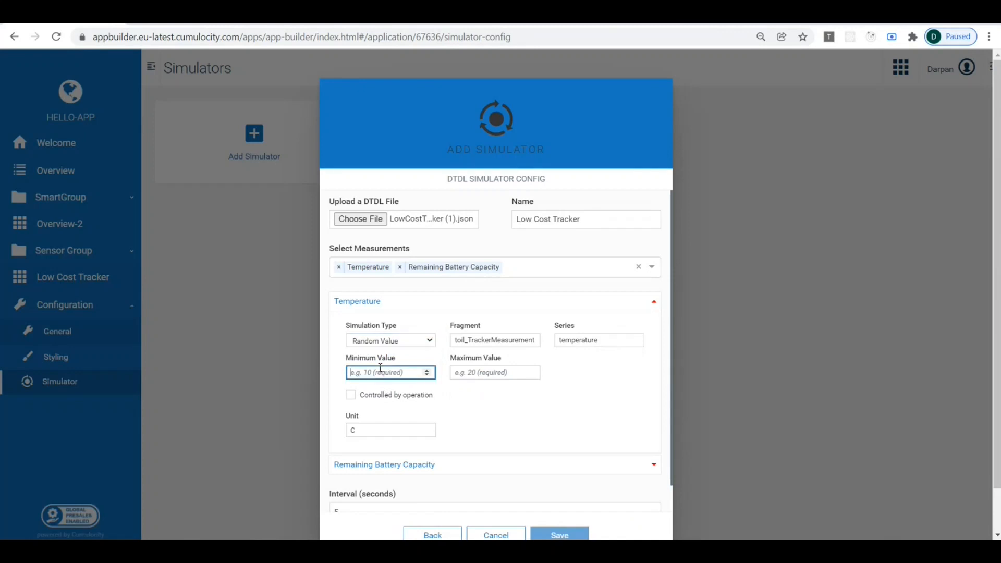
pyautogui.write('-20')
pyautogui.press('Tab')
pyautogui.write('40')
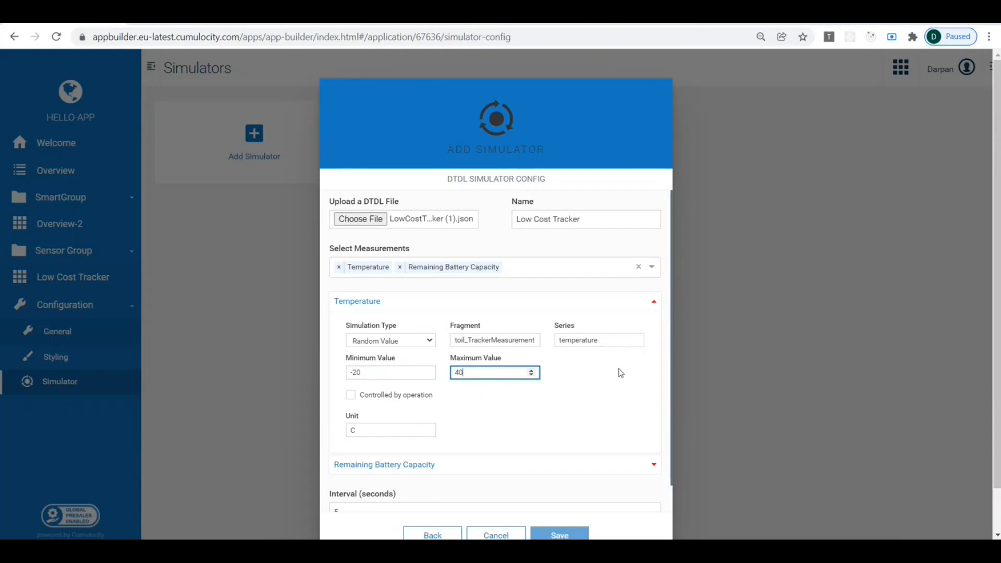
pyautogui.click(513, 308)
# Set the Remaining Battery Capacity simulation range to a minimum of 0 and a maximum of 100
pyautogui.click(416, 329)
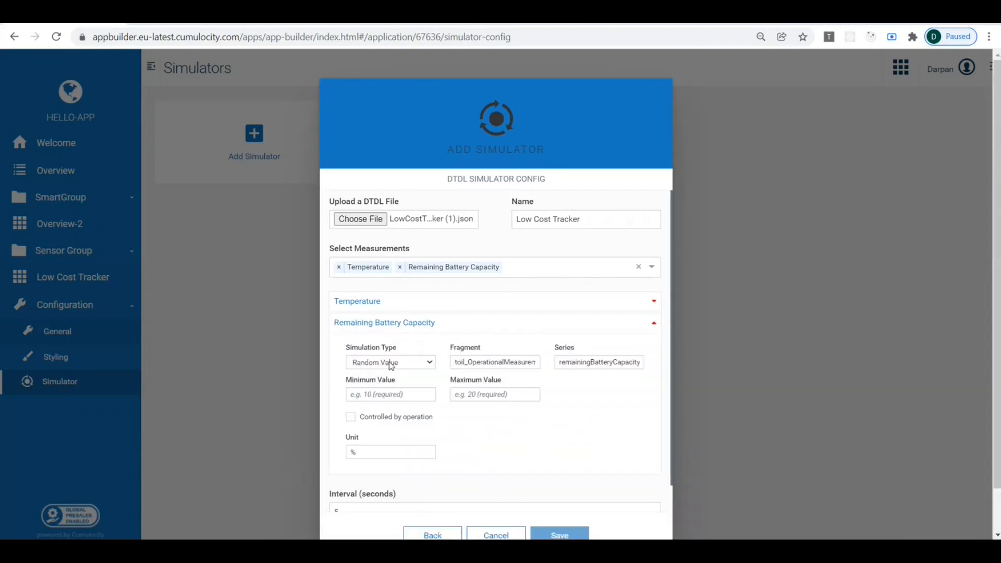
pyautogui.click(374, 394)
pyautogui.write('0')
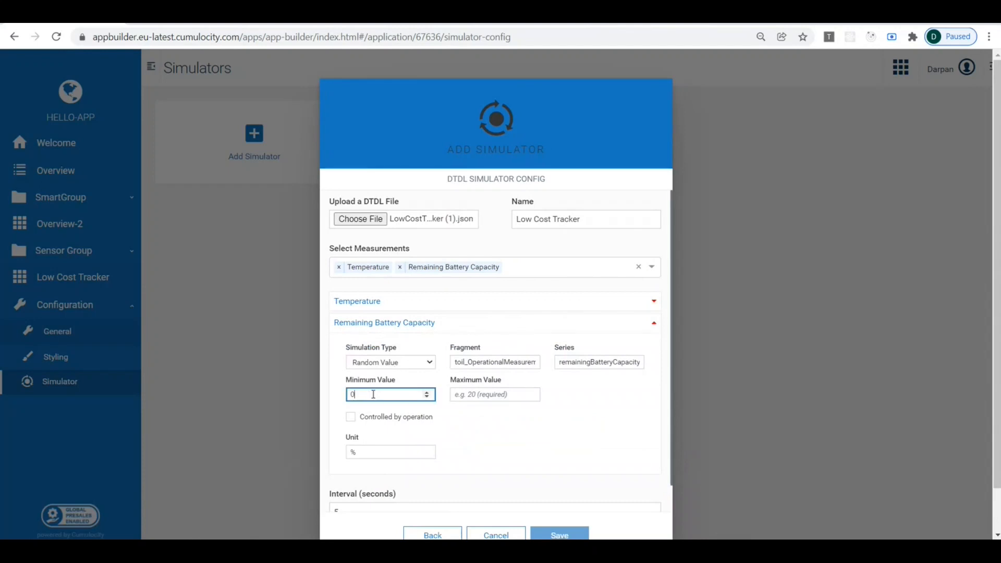
pyautogui.press('Tab')
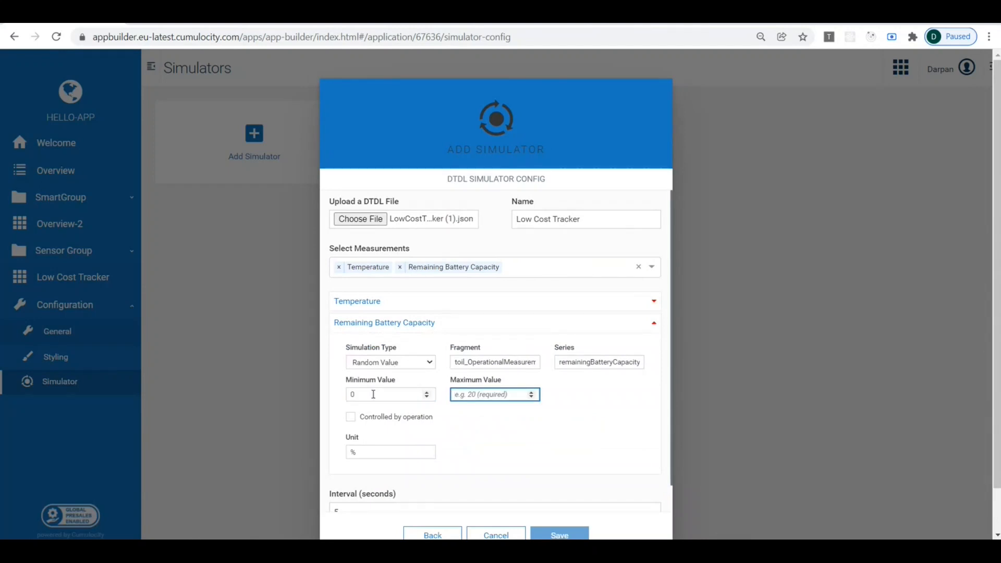
pyautogui.write('100')
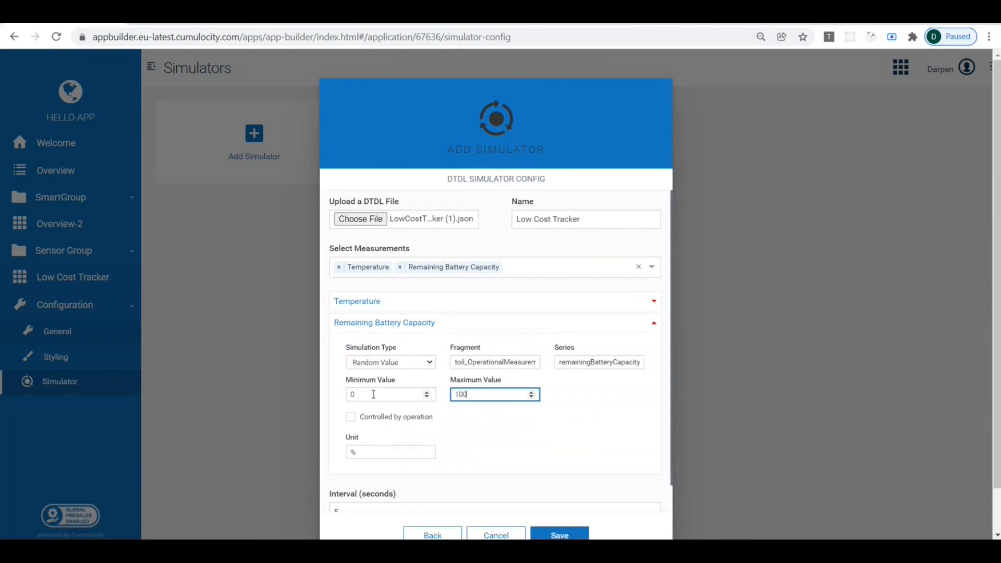
pyautogui.click(579, 326)
# Set the simulator's interval to 15 seconds and save the Low Cost Tracker simulator
pyautogui.click(444, 371)
pyautogui.press('BackSpace')
pyautogui.write('30')
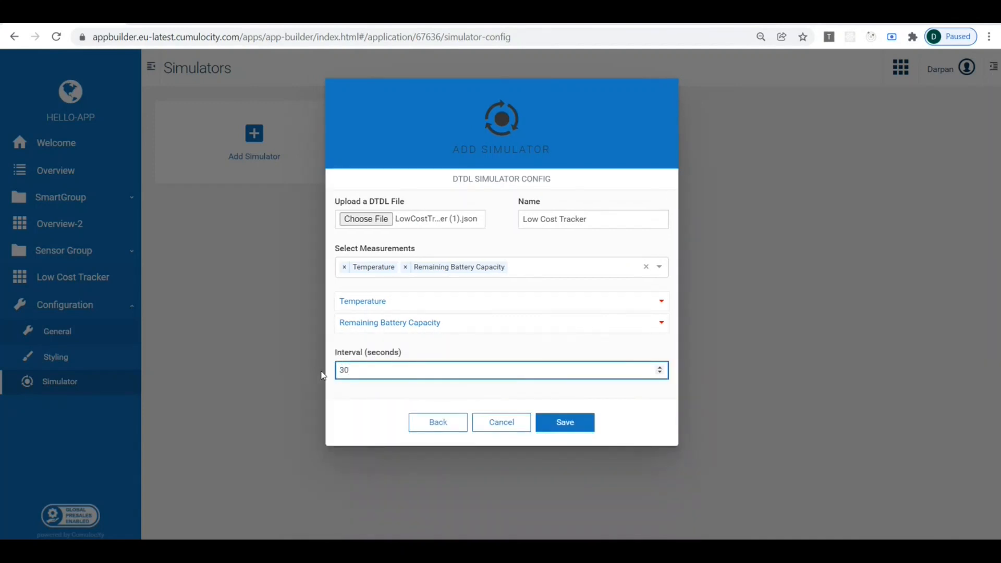
pyautogui.press('BackSpace')
pyautogui.press('BackSpace')
pyautogui.write('15')
pyautogui.click(564, 424)
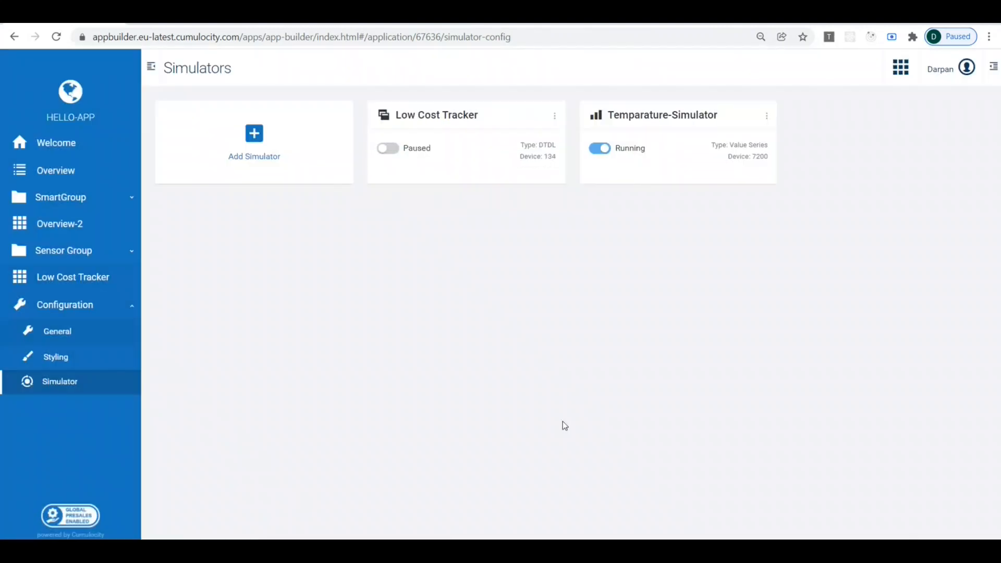
# Start the Low Cost Tracker simulator and open the Low Cost Tracker dashboard to check its simulated measurements
pyautogui.moveTo(541, 156); pyautogui.dragTo(545, 149)
pyautogui.click(508, 173)
pyautogui.click(387, 150)
pyautogui.click(73, 279)
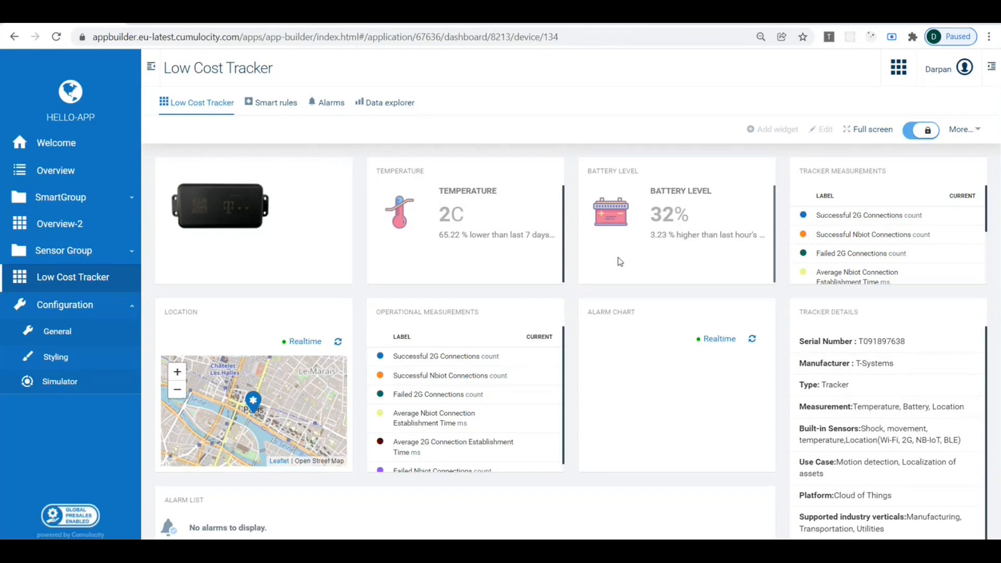
# Return to Application Builder's list of applications and start a new application named Hello-App 2.0
pyautogui.click(899, 65)
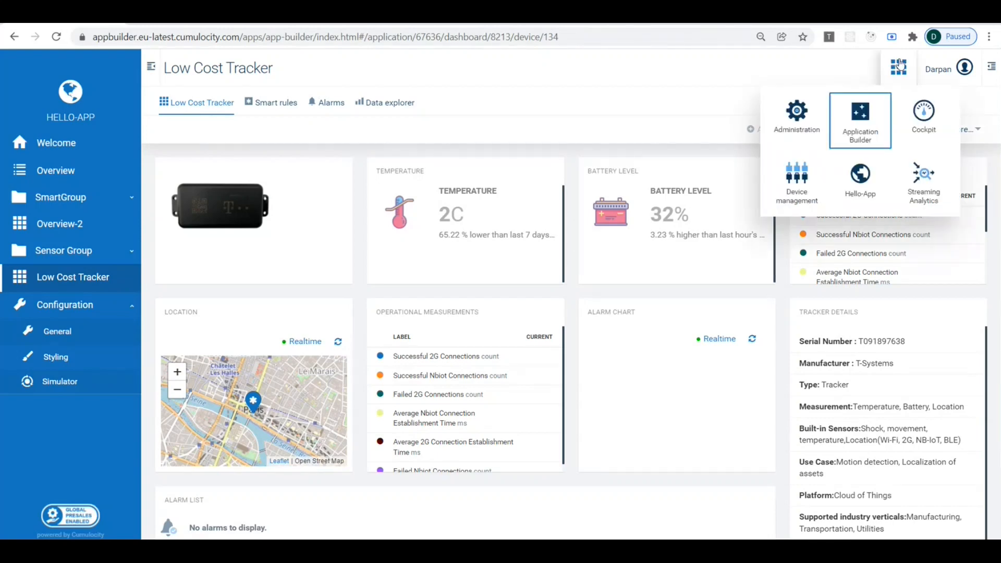
pyautogui.click(858, 123)
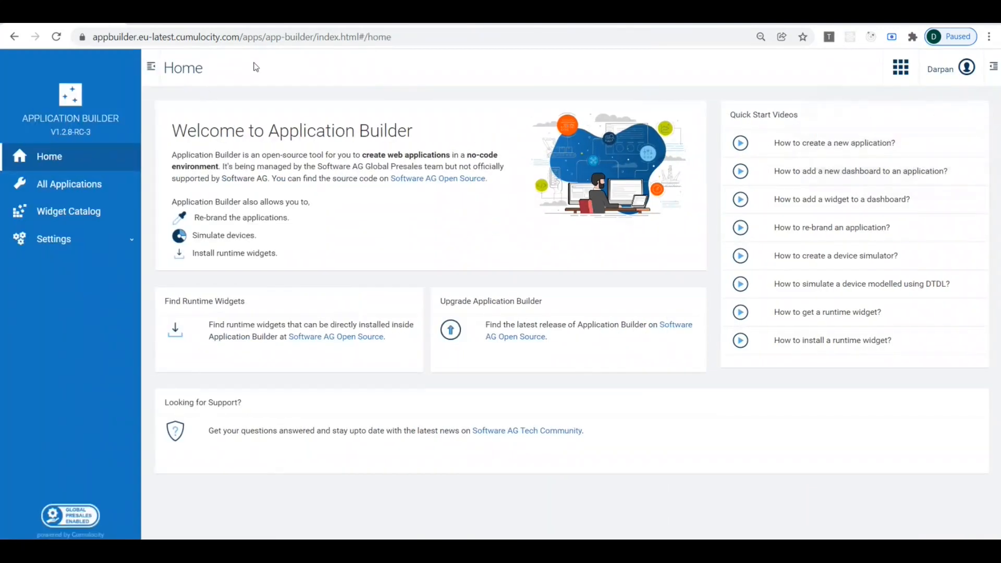
pyautogui.click(80, 187)
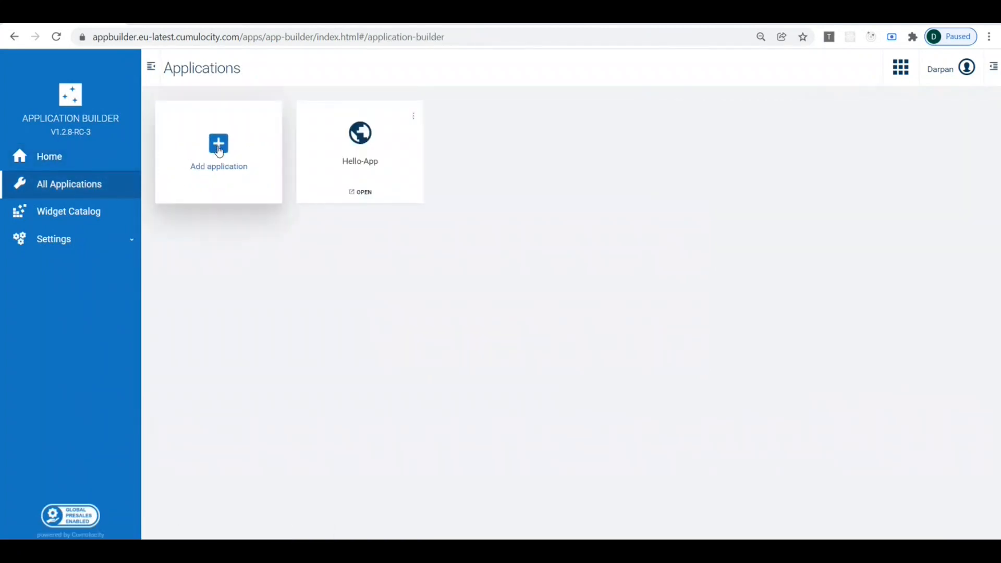
pyautogui.click(219, 149)
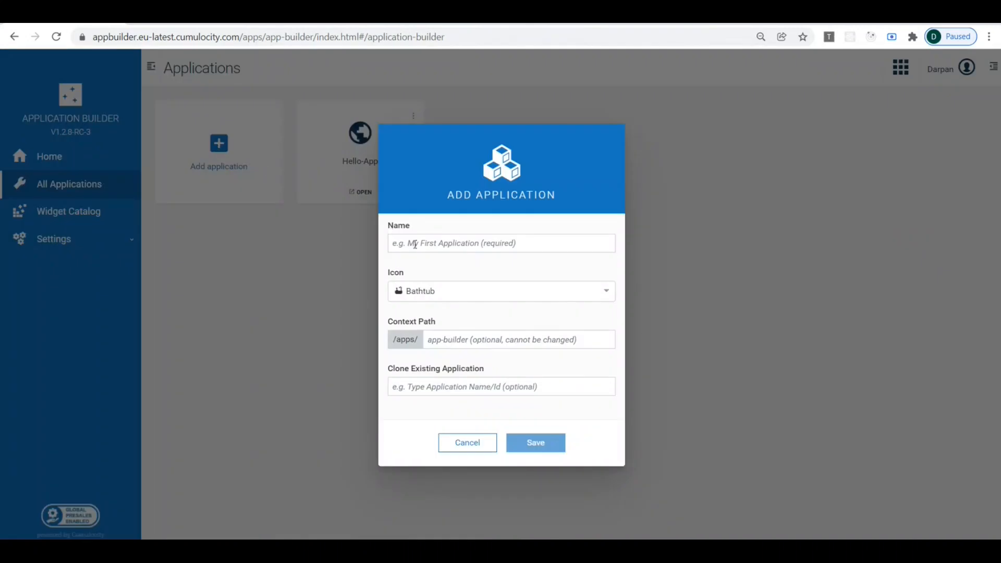
pyautogui.click(414, 244)
pyautogui.write('Hello-App')
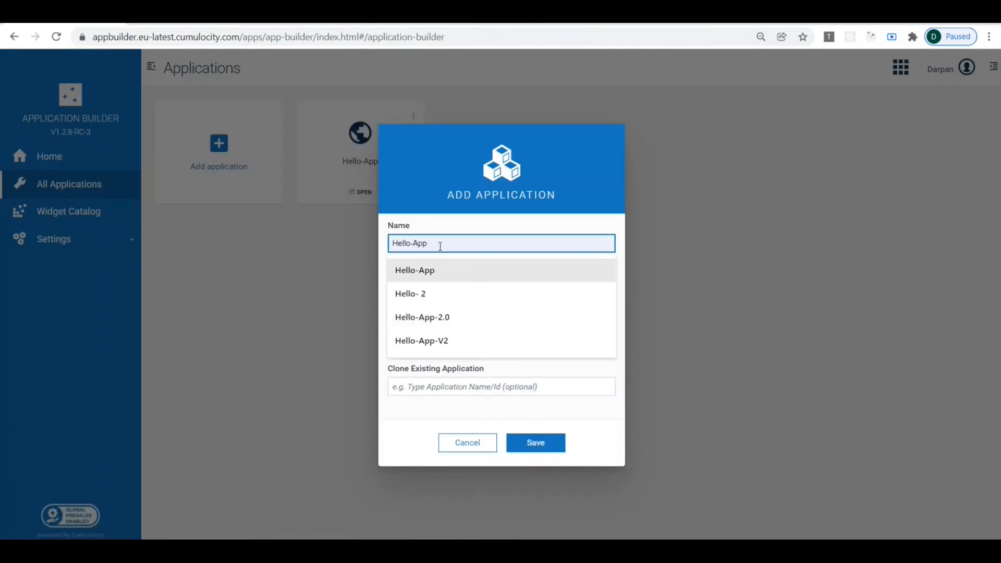
pyautogui.click(441, 267)
pyautogui.click(452, 239)
pyautogui.write('2.0')
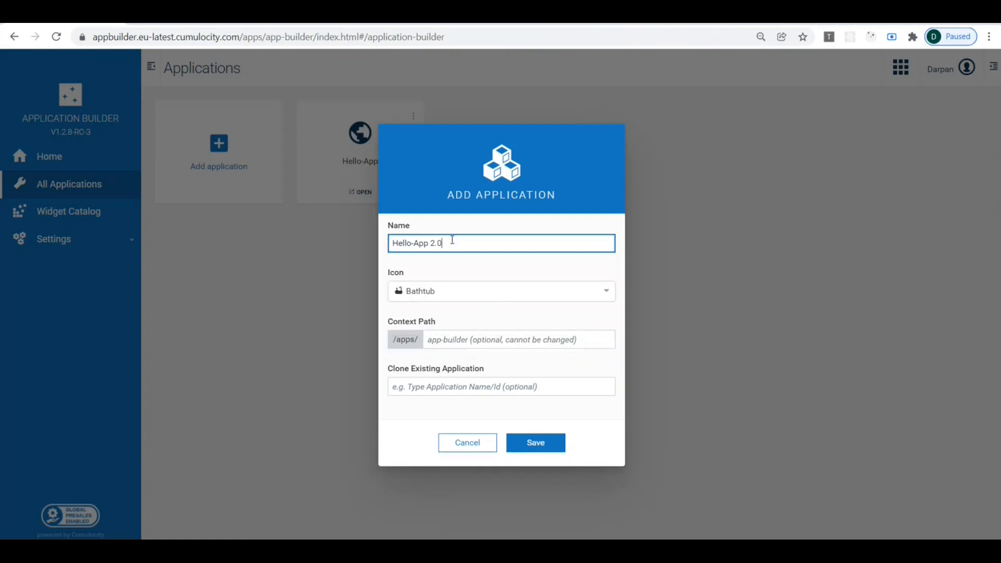
# Choose Hello-App as the existing application to clone and save the new application
pyautogui.click(399, 385)
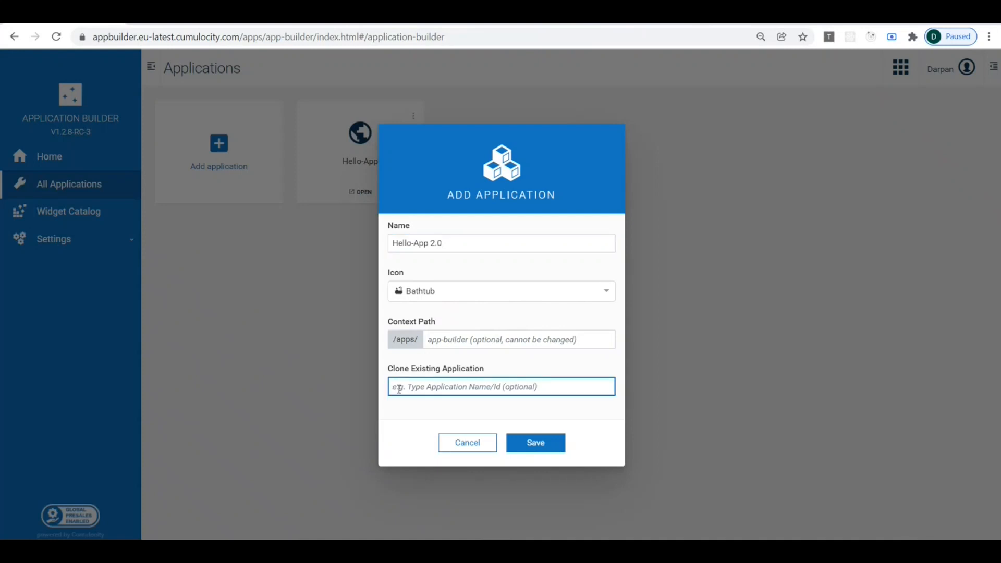
pyautogui.write('hel')
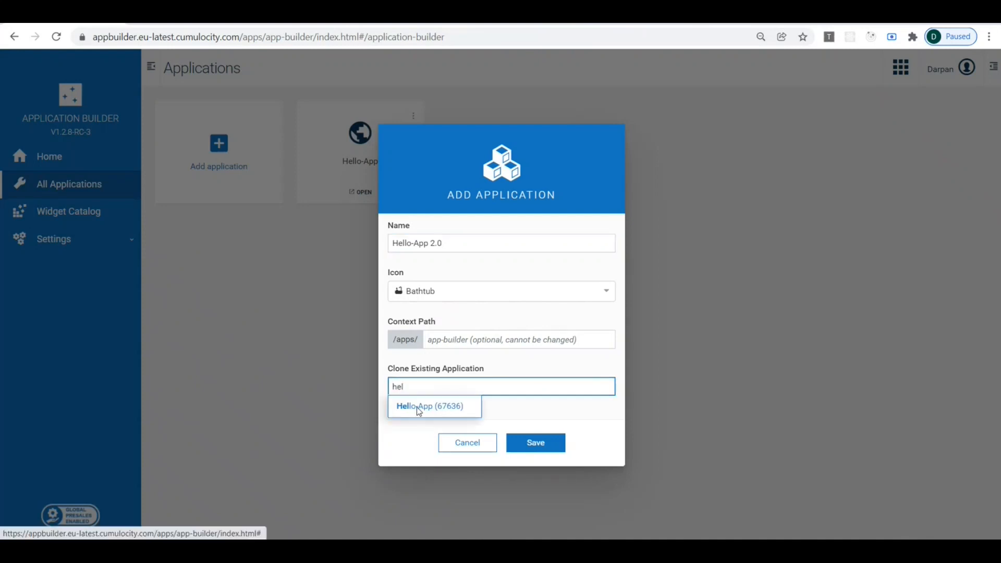
pyautogui.click(417, 407)
pyautogui.click(538, 448)
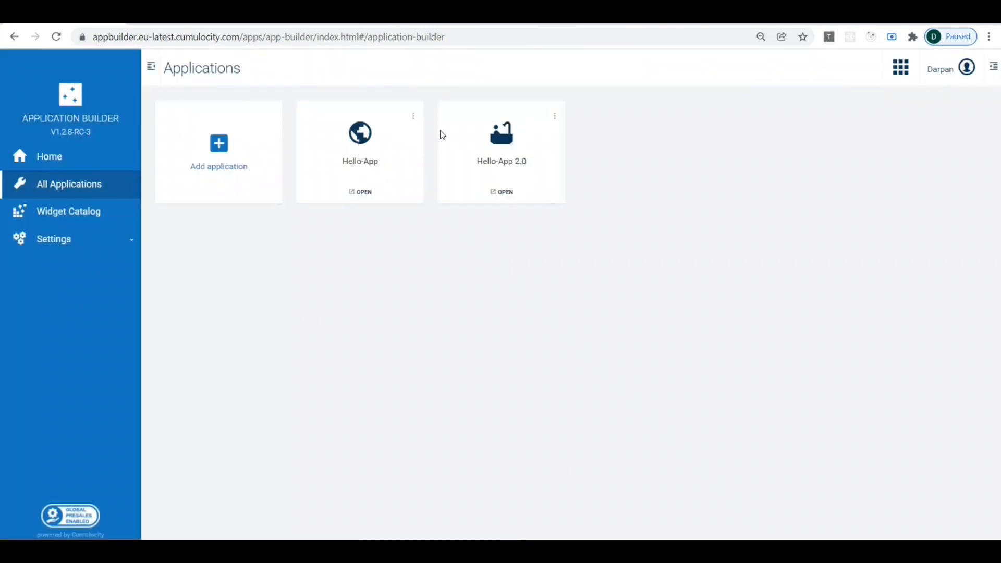
# Open Hello-App 2.0 and review its cloned Overview, SmartGroup, Overview-2, Sensor Group and Low Cost Tracker dashboards
pyautogui.click(509, 139)
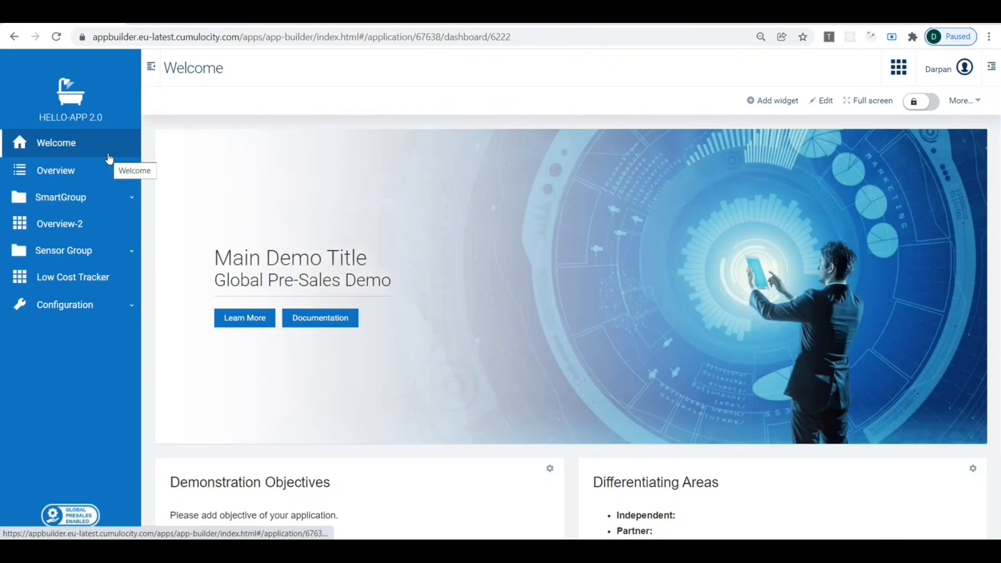
pyautogui.click(57, 180)
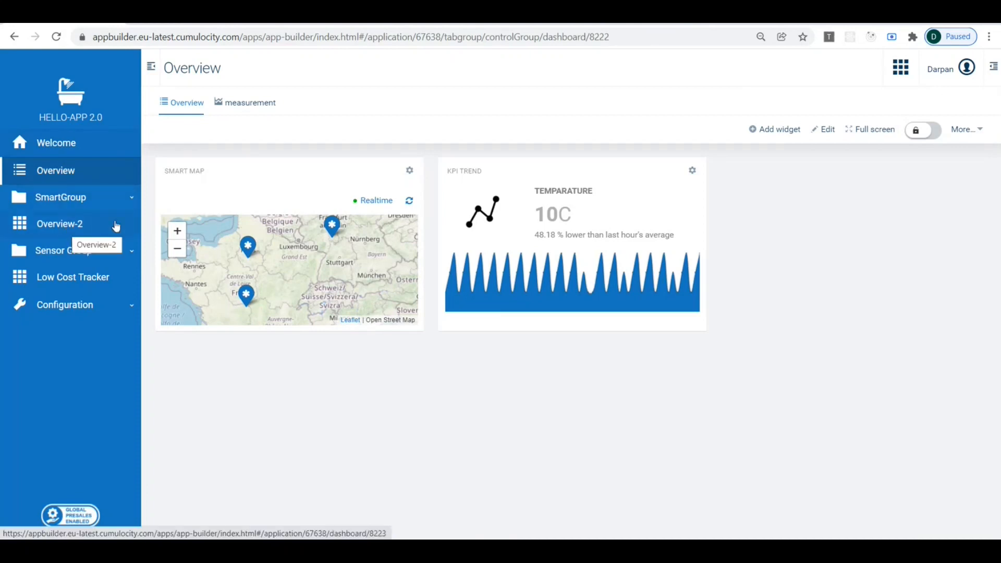
pyautogui.click(73, 199)
pyautogui.click(61, 225)
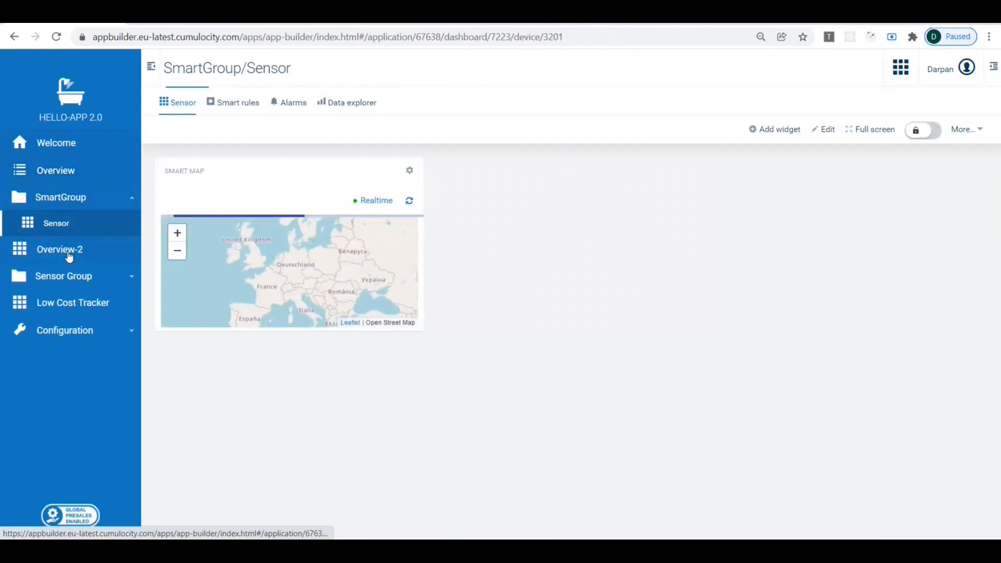
pyautogui.click(70, 255)
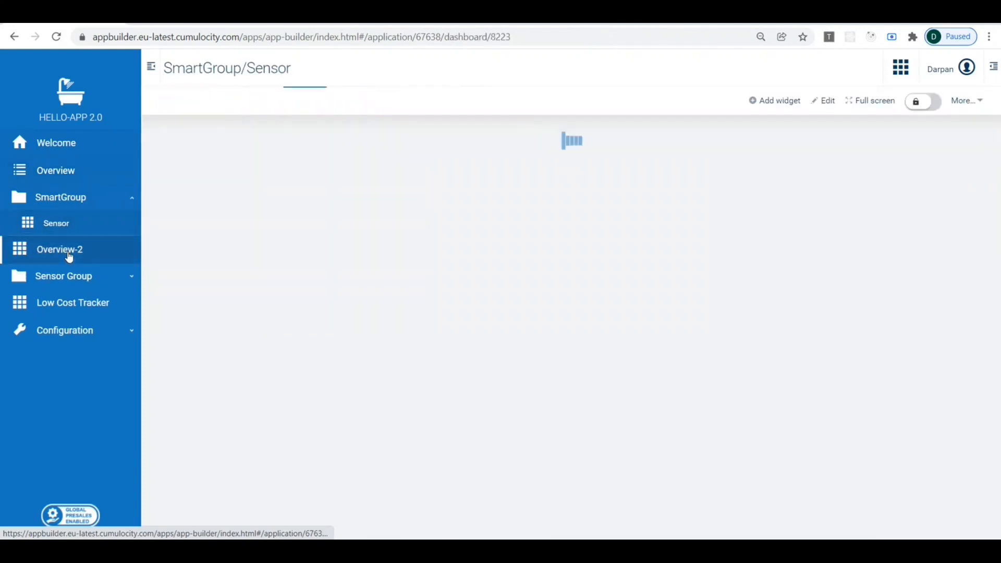
pyautogui.click(73, 280)
pyautogui.click(70, 303)
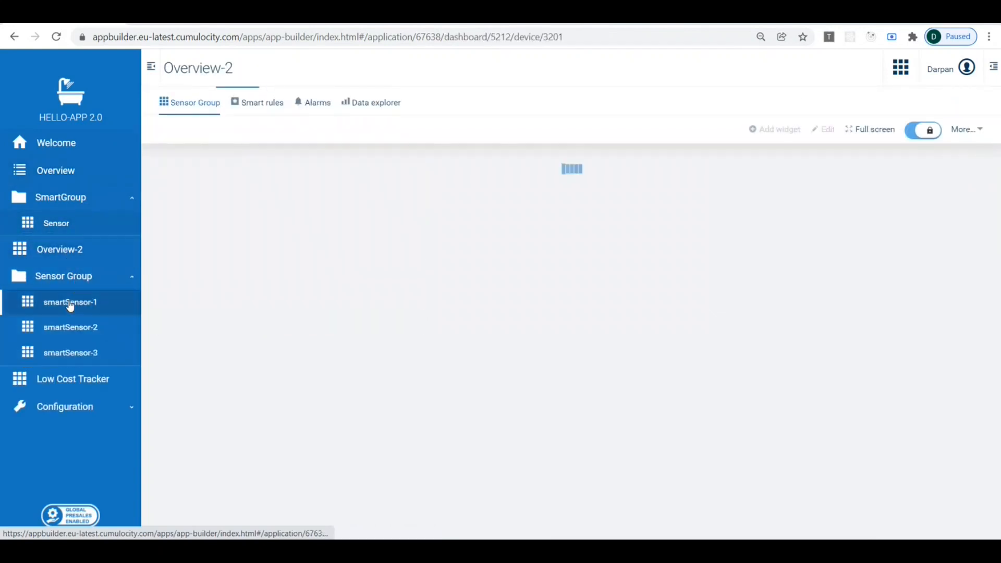
pyautogui.click(63, 378)
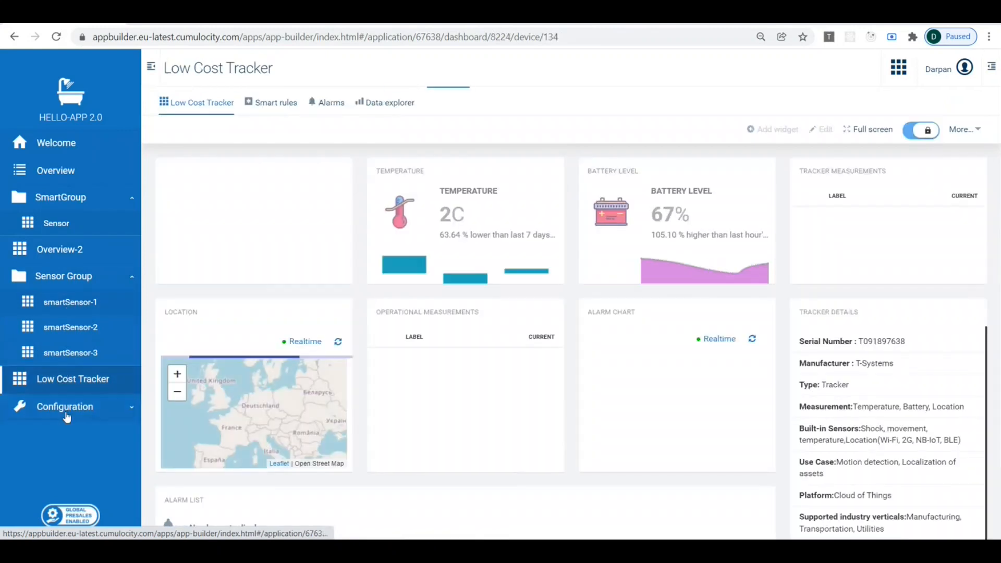
# Inspect the simulators configured in Hello-App 2.0
pyautogui.click(68, 412)
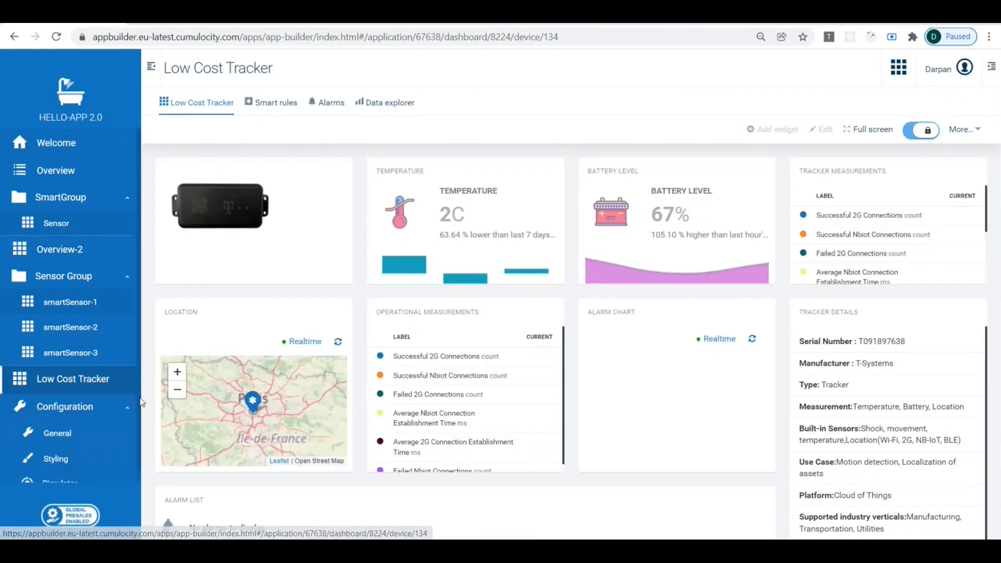
pyautogui.scroll(-1, 119, 446)
pyautogui.click(78, 470)
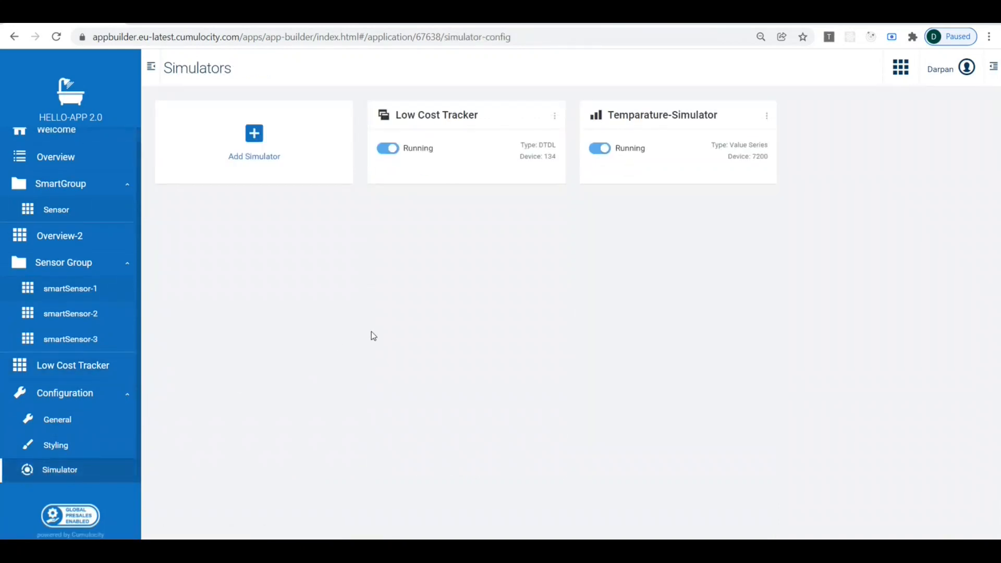
# Return to the Application Builder home page and open its source code repository on Software AG Open Source
pyautogui.click(897, 69)
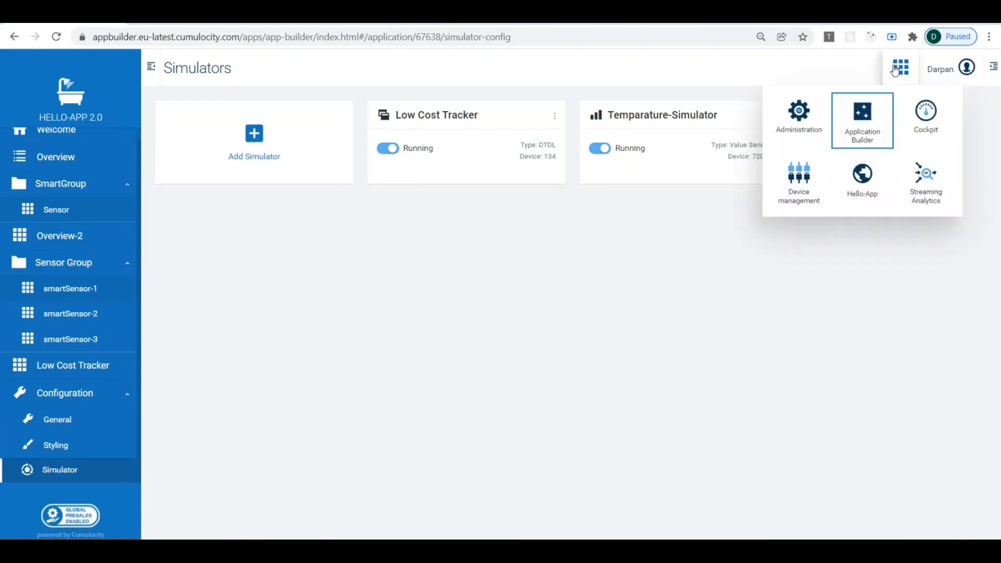
pyautogui.click(858, 123)
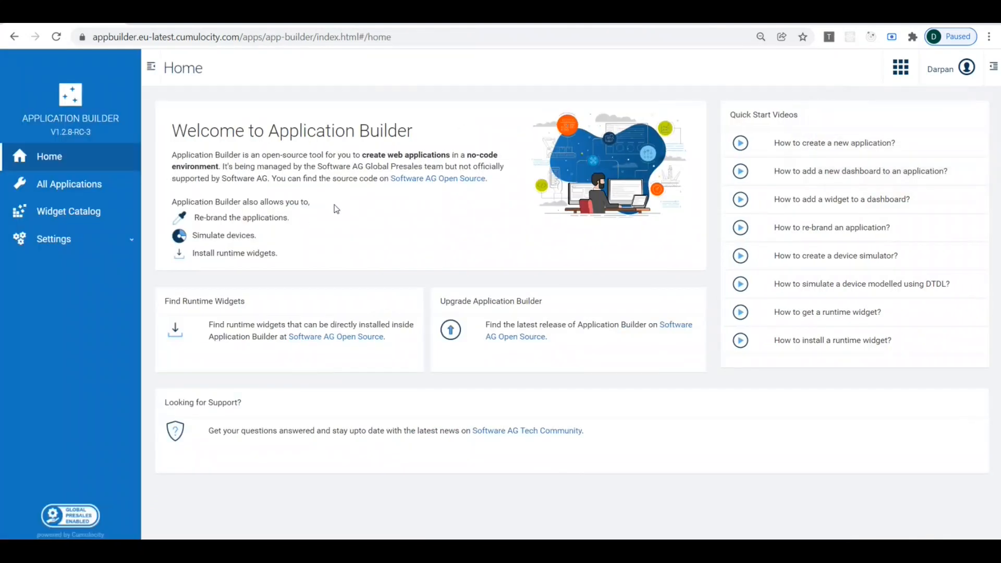
pyautogui.click(422, 178)
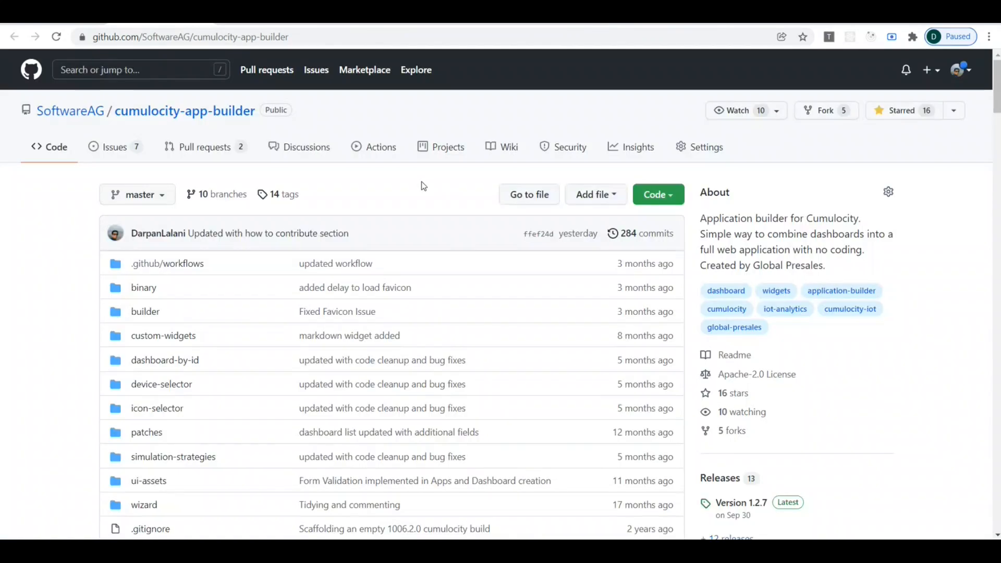
# Read through the cumulocity-app-builder repository's files and README down to the guidelines for contributing to Application Builder
pyautogui.scroll(-9, 423, 186)
pyautogui.scroll(9, 423, 186)
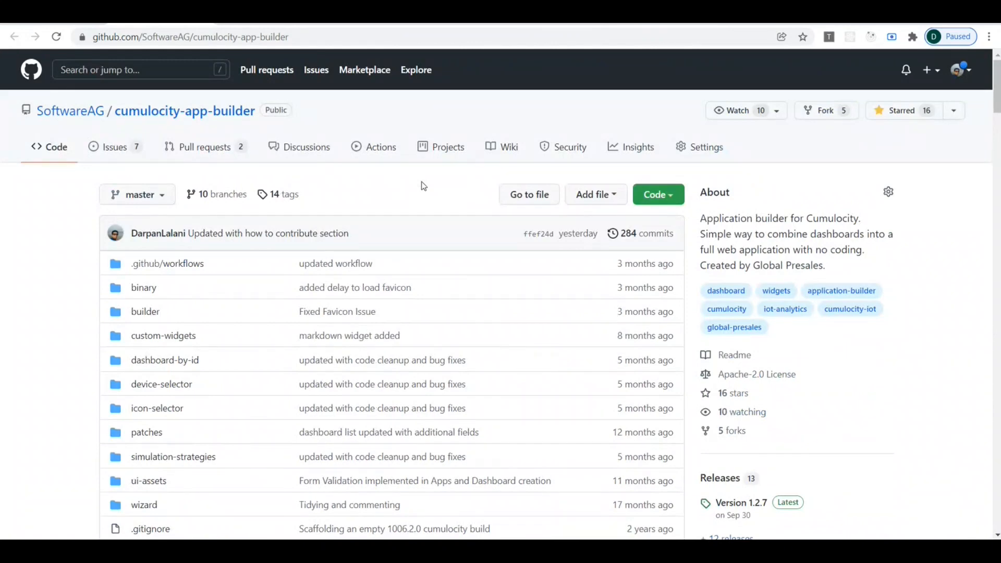
pyautogui.scroll(-8, 424, 186)
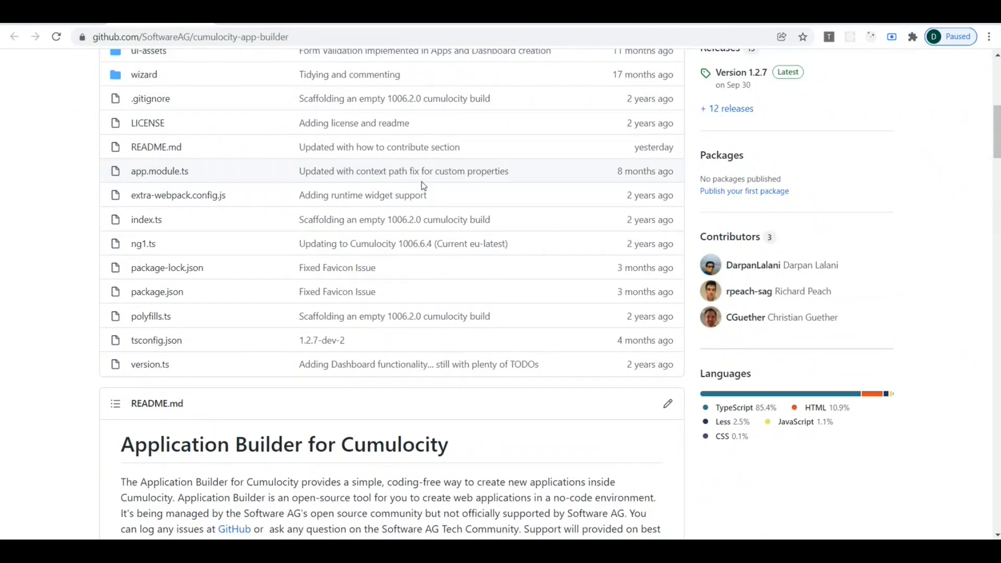
pyautogui.scroll(-6, 421, 181)
pyautogui.scroll(6, 421, 181)
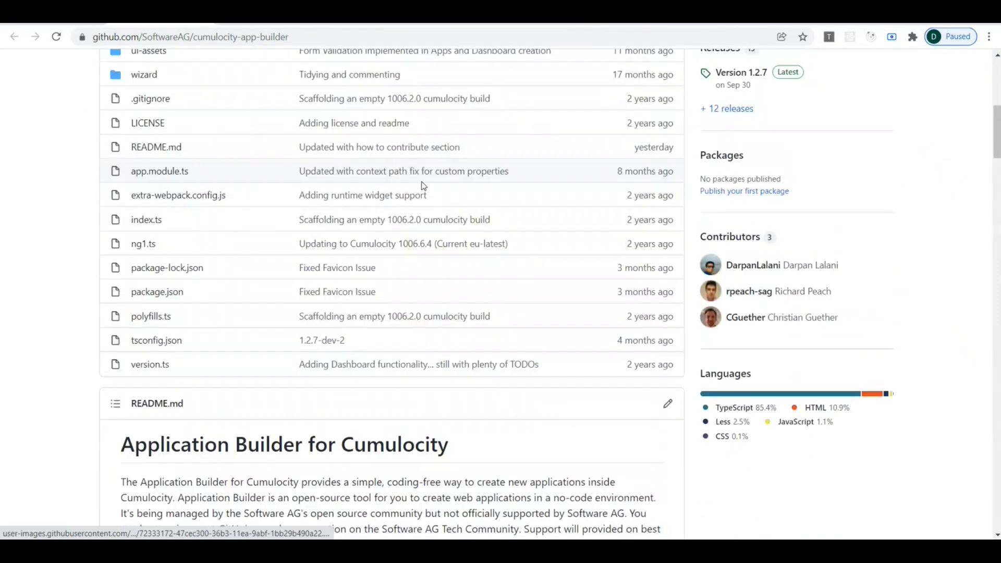
pyautogui.scroll(-20, 423, 186)
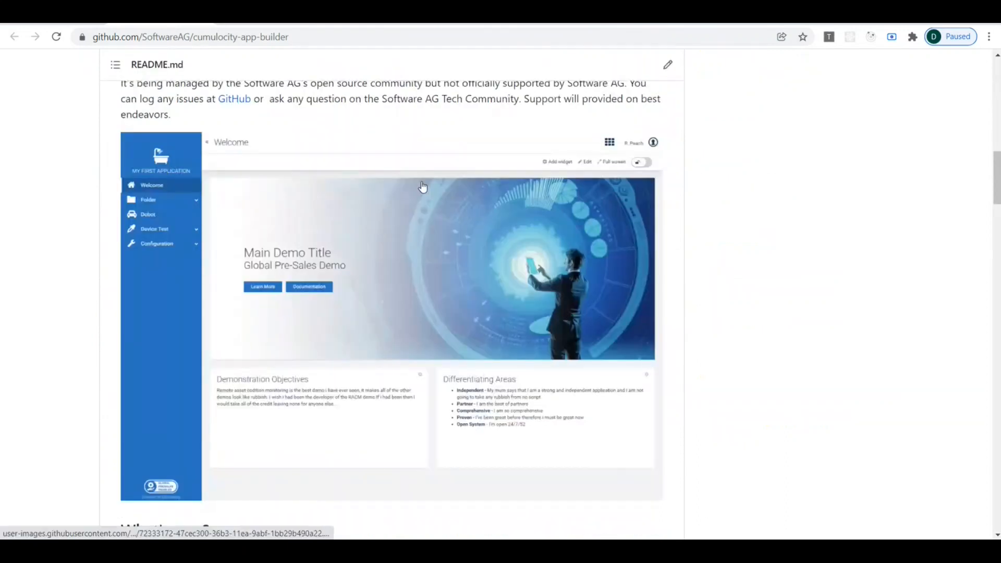
pyautogui.scroll(8, 422, 182)
pyautogui.scroll(-5, 421, 181)
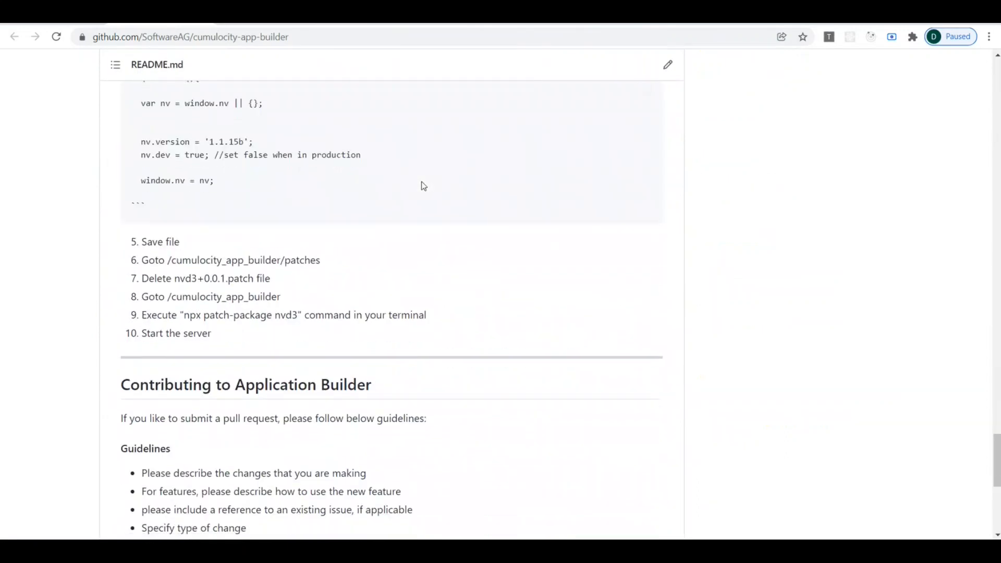